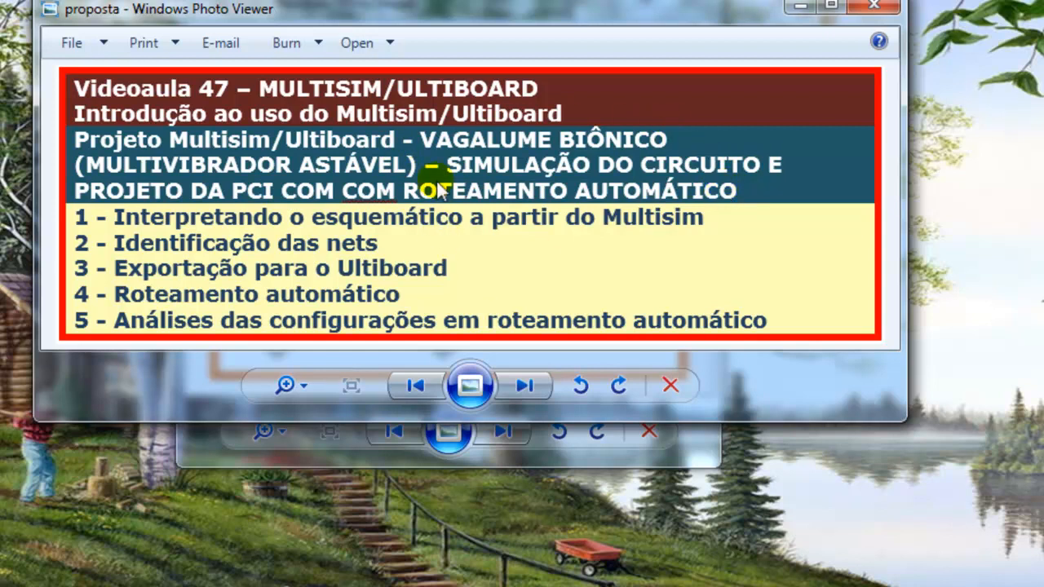
Run the interactive simulation of the multivibrator circuit and examine both oscilloscope XSC1 channels with the display background reversed.
click(802, 13)
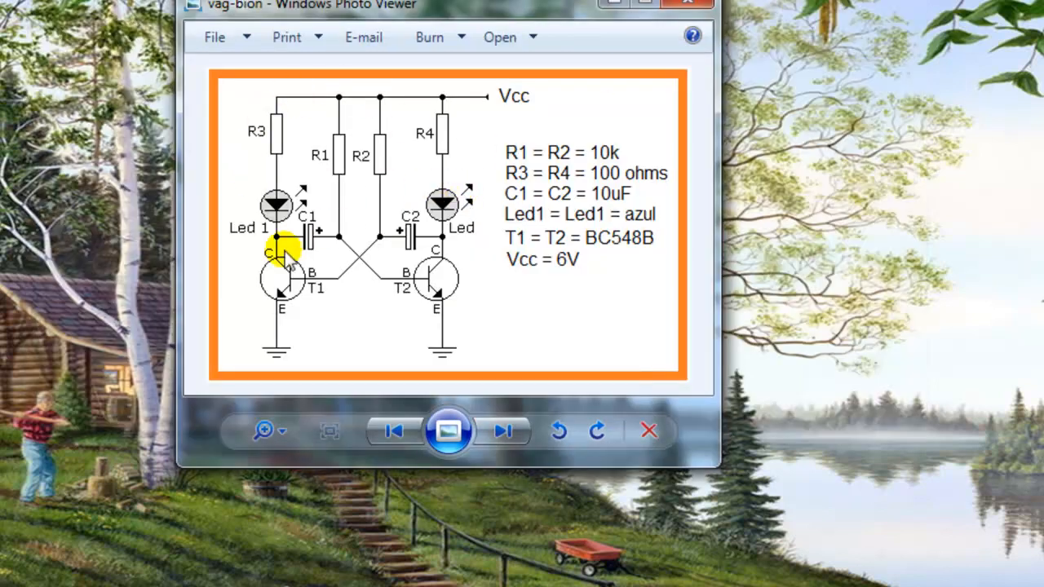
click(610, 5)
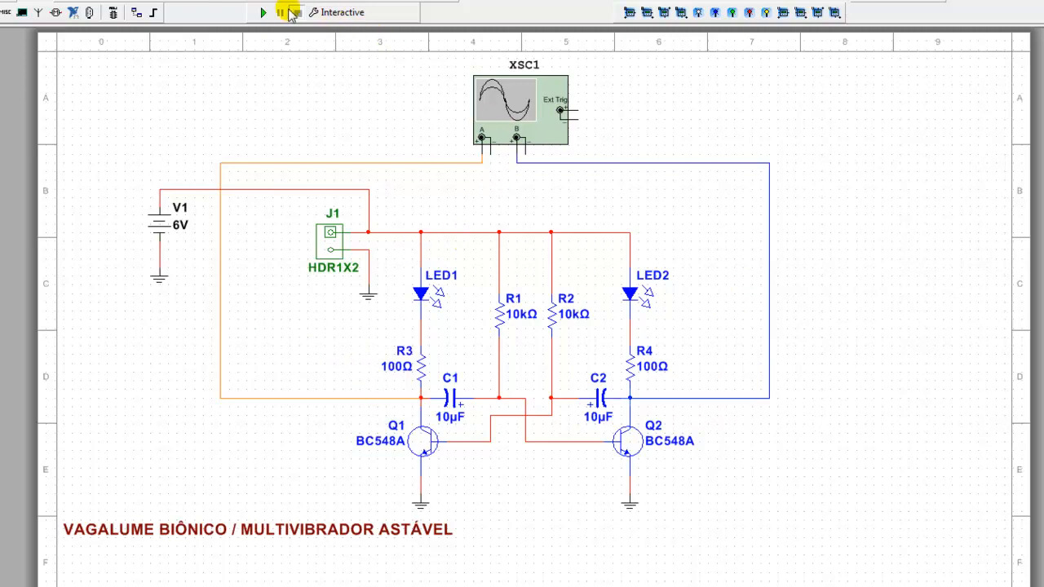
click(264, 14)
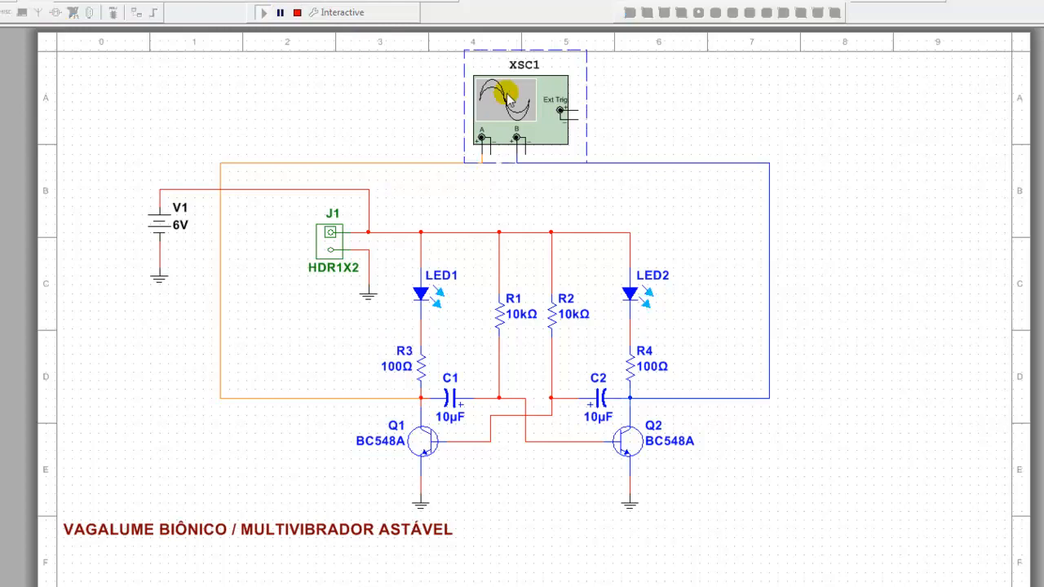
double_click(503, 93)
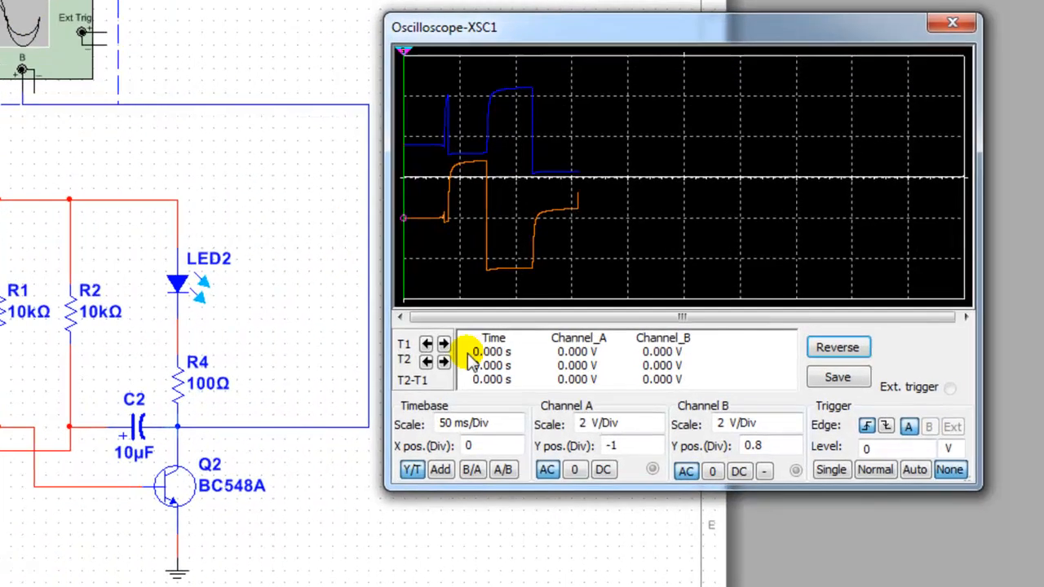
click(787, 349)
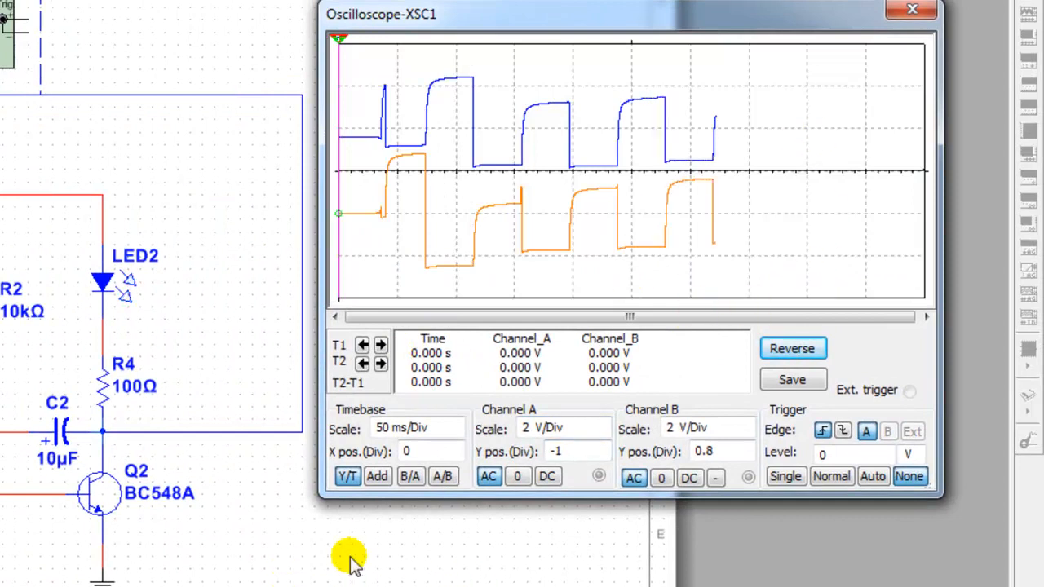
click(912, 11)
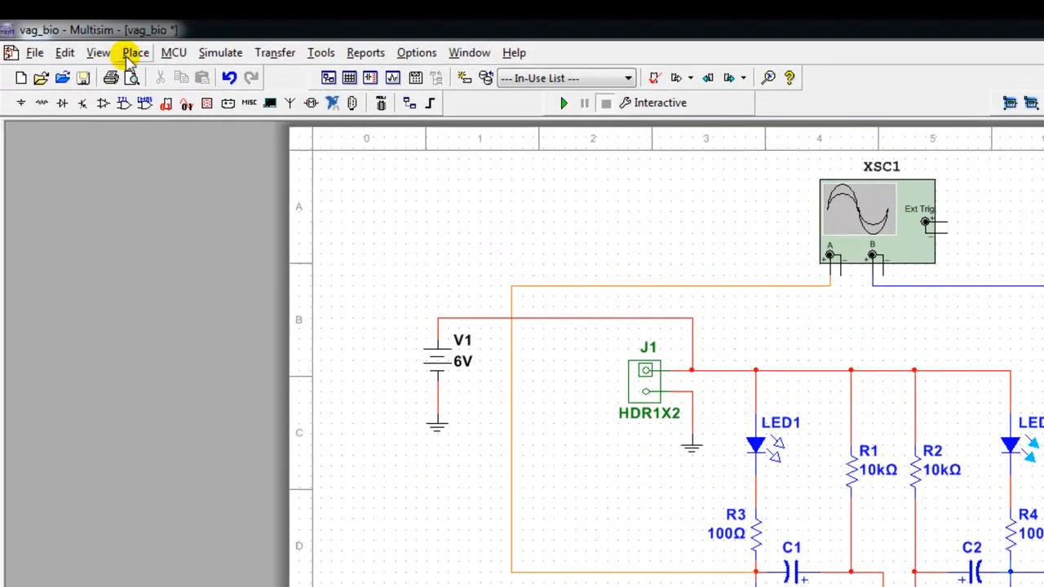
Insert the title block example3.tb7 and place it in the sheet's lower-right corner, inside the border.
click(137, 53)
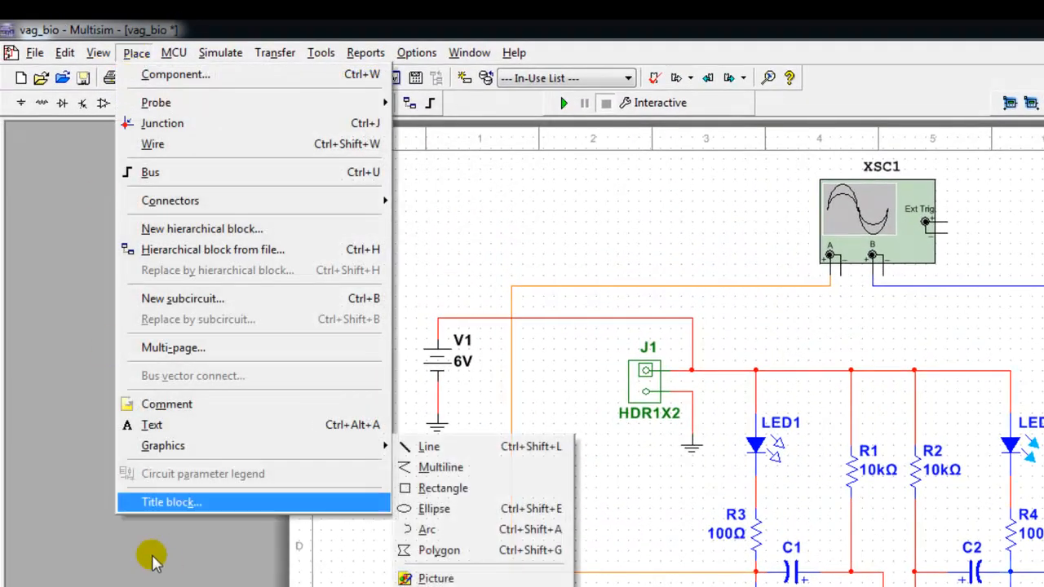
click(215, 503)
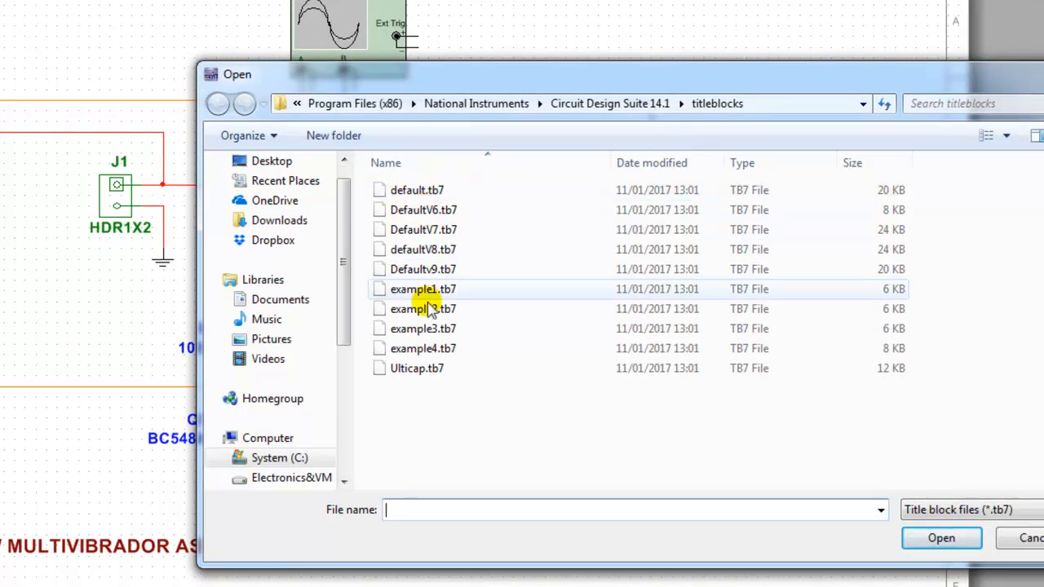
click(429, 330)
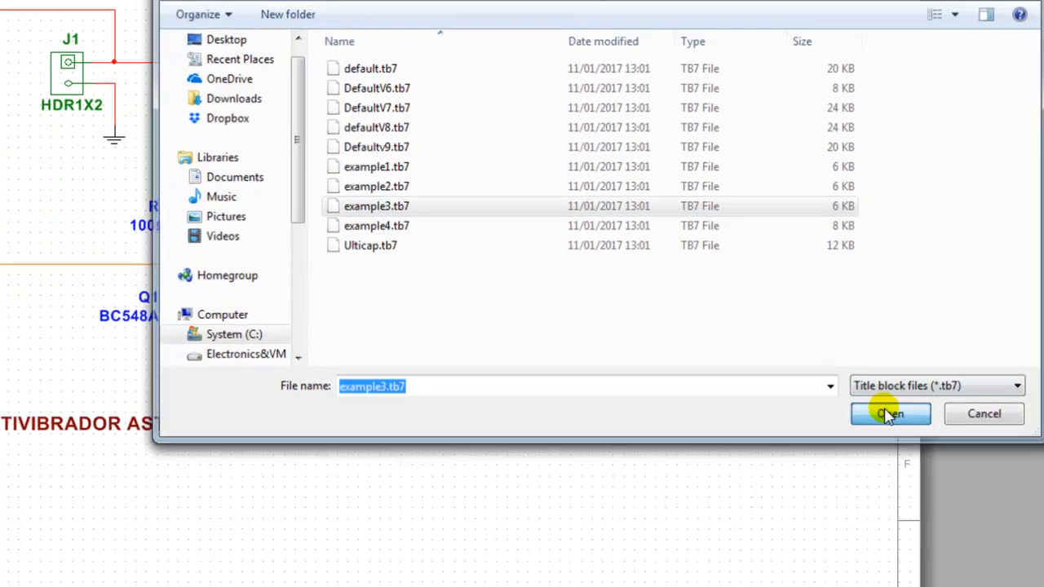
click(939, 538)
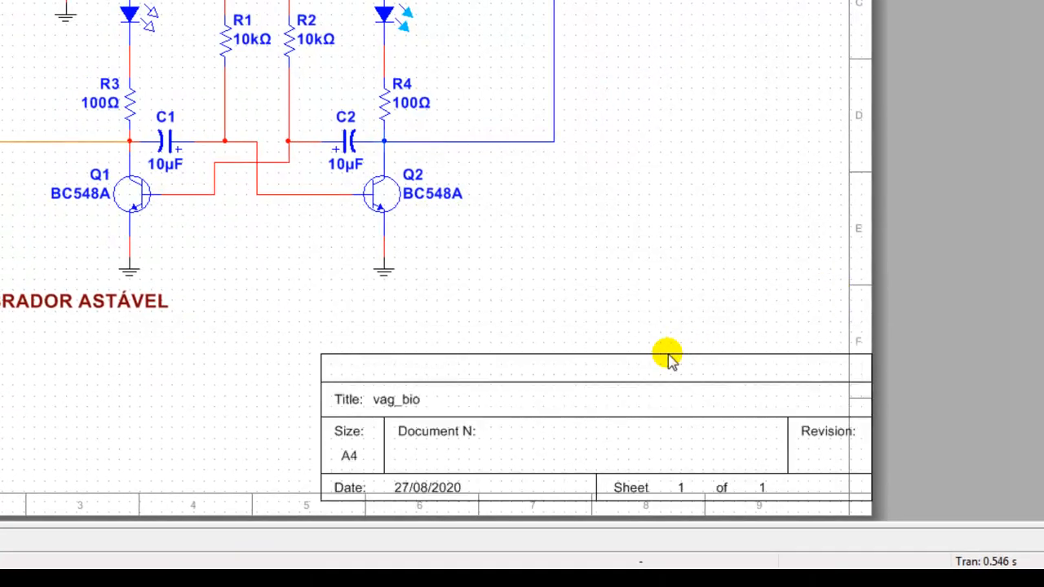
click(628, 330)
click(675, 216)
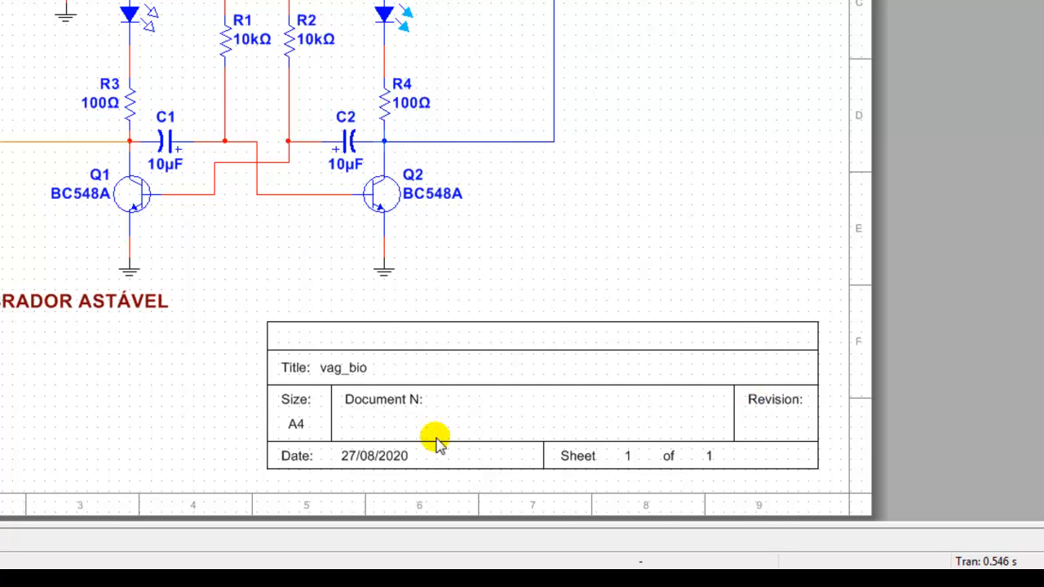
Fill in the title block with title VAGALUME BIÔNICO, document number 002 and revision OK.
double_click(479, 406)
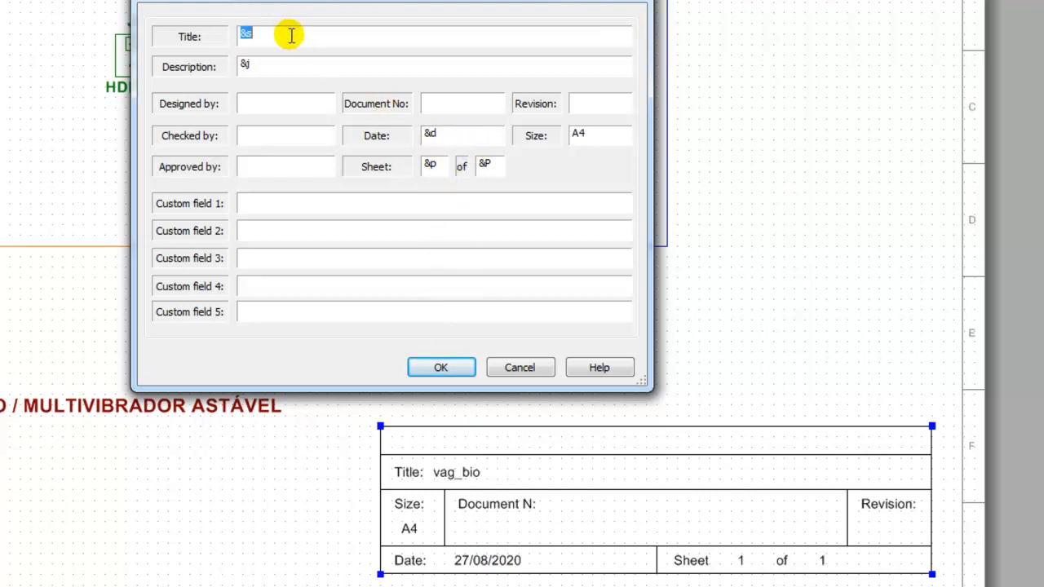
drag(291, 35, 222, 20)
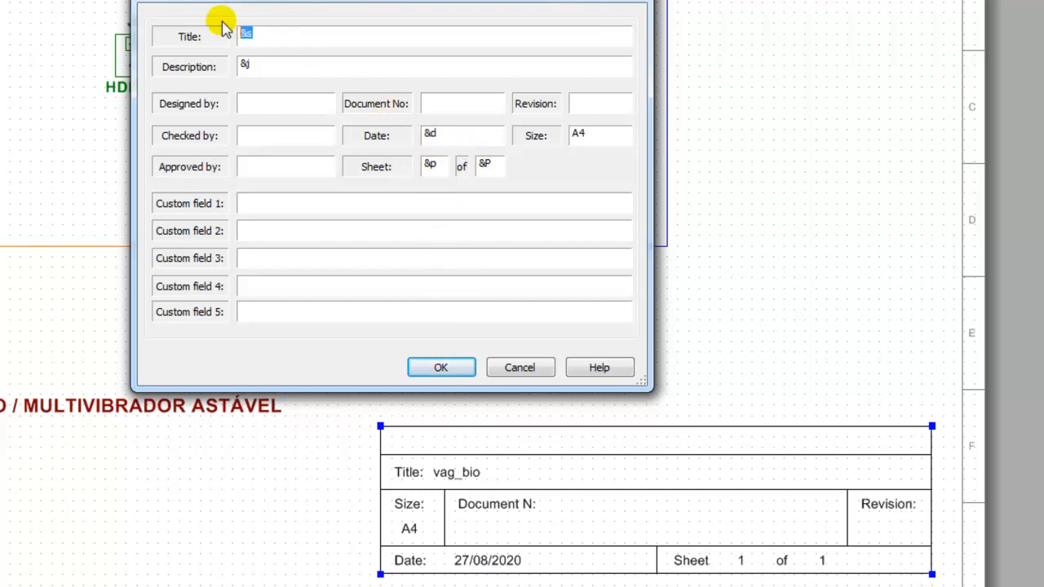
text(VAGALUME BIÔNICO)
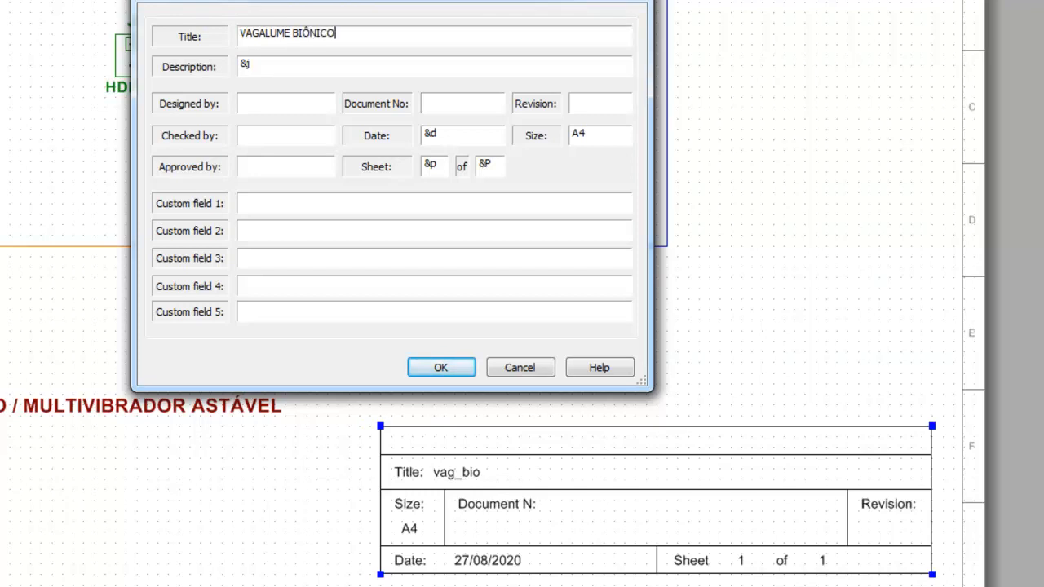
click(441, 109)
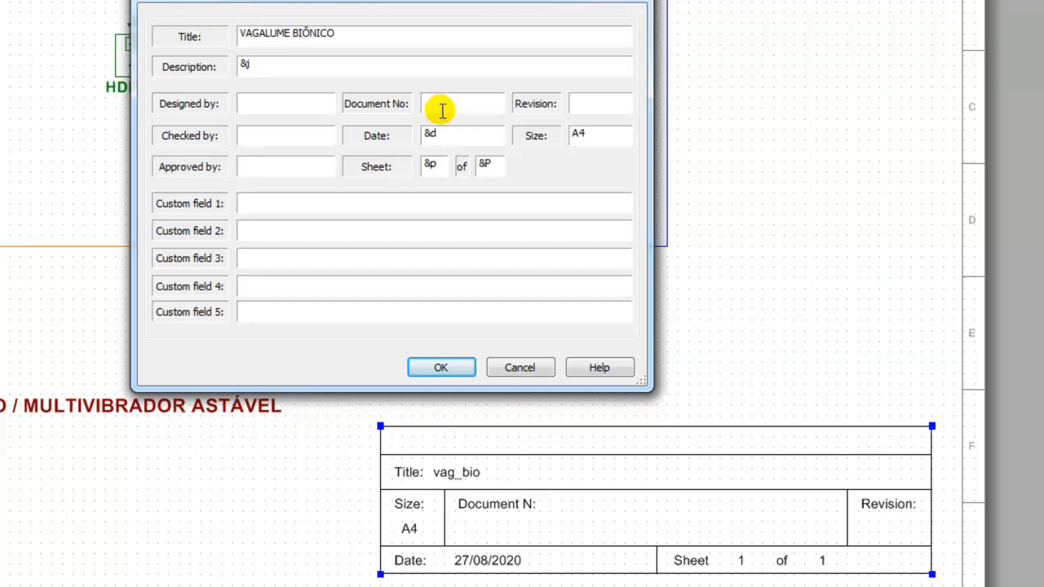
text(002)
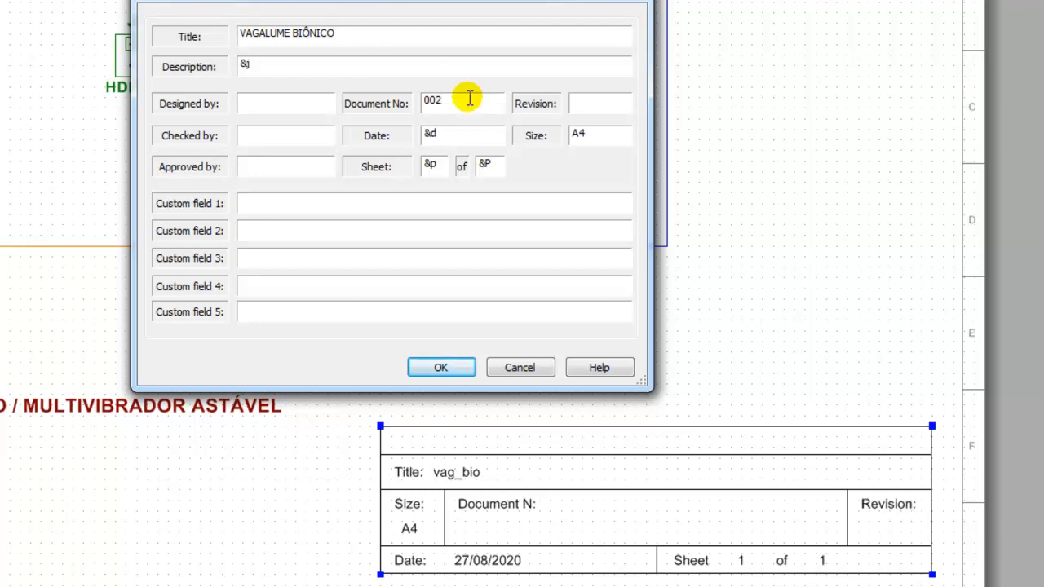
click(582, 105)
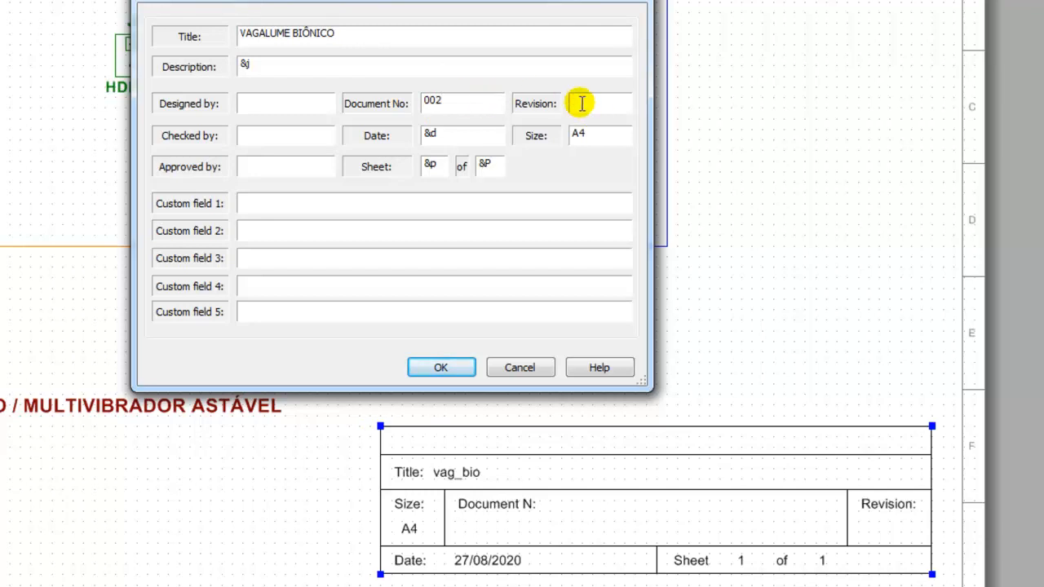
click(461, 365)
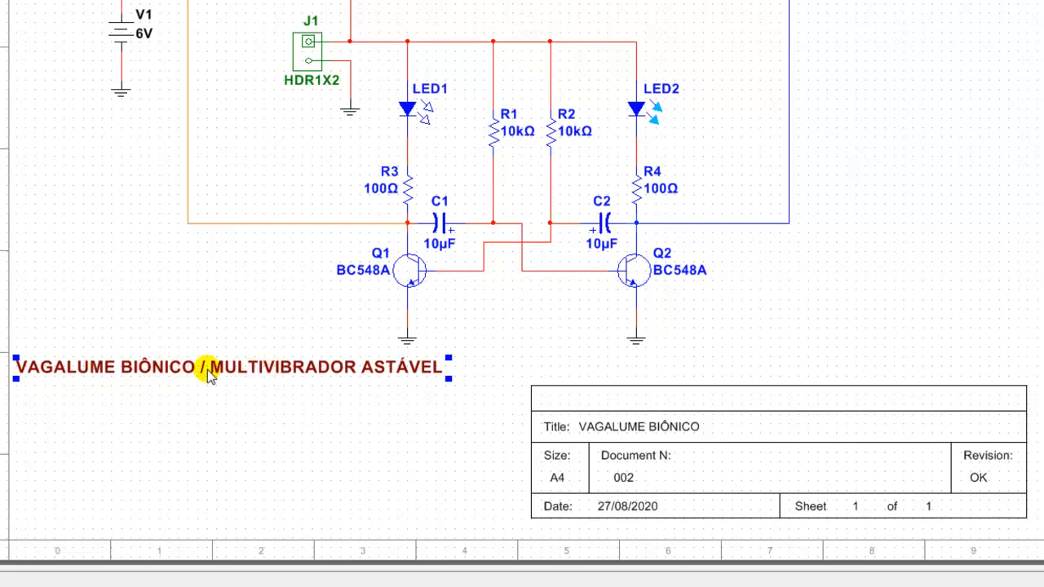
Move the text VAGALUME BIÔNICO / MULTIVIBRADOR ASTÁVEL into the title block's empty top row and nudge it to centre.
drag(195, 371, 736, 395)
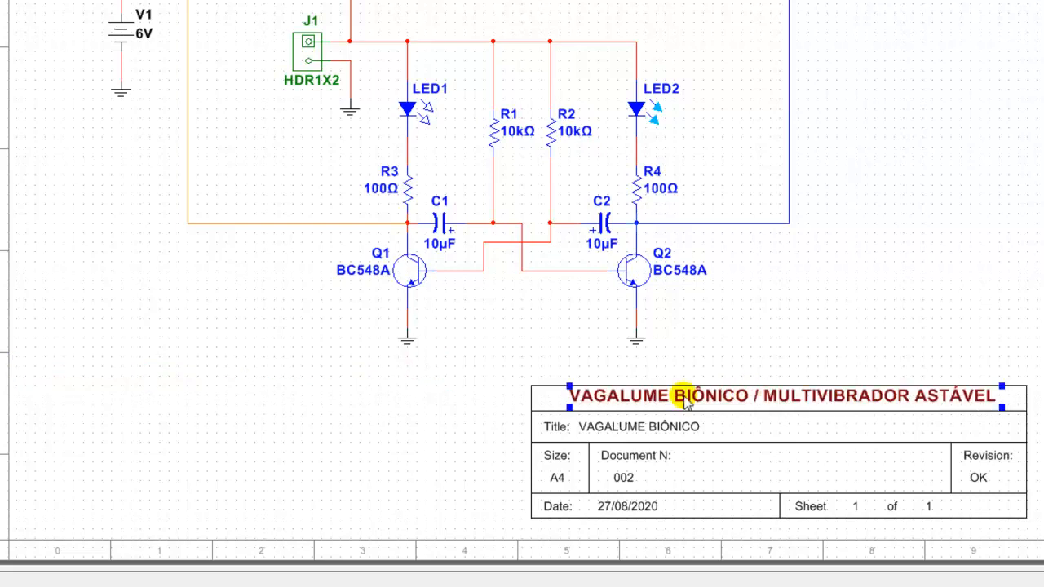
key(Down)
key(Down)
key(Down)
key(Left)
key(Left)
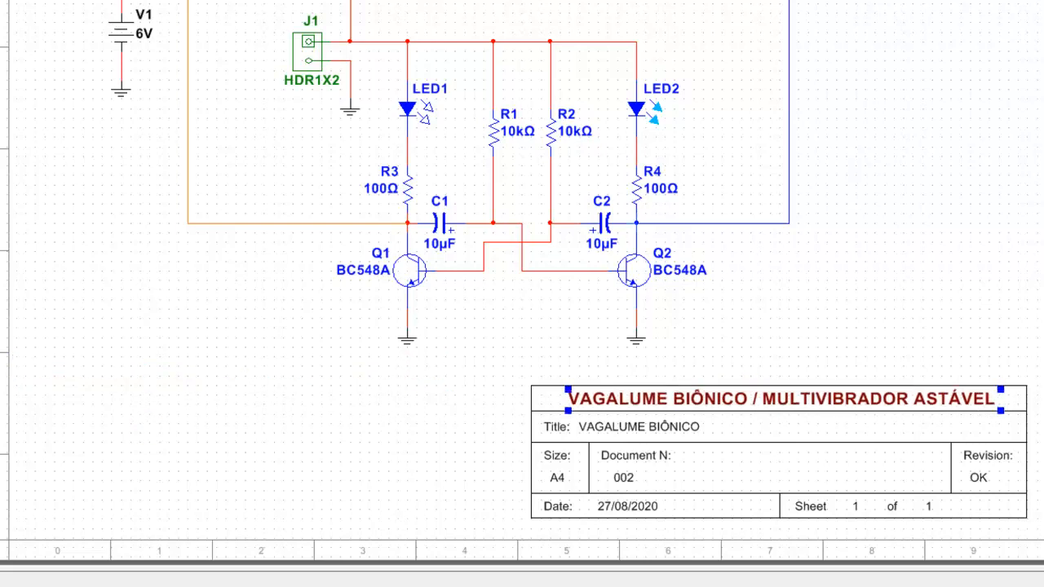
key(Left)
click(338, 421)
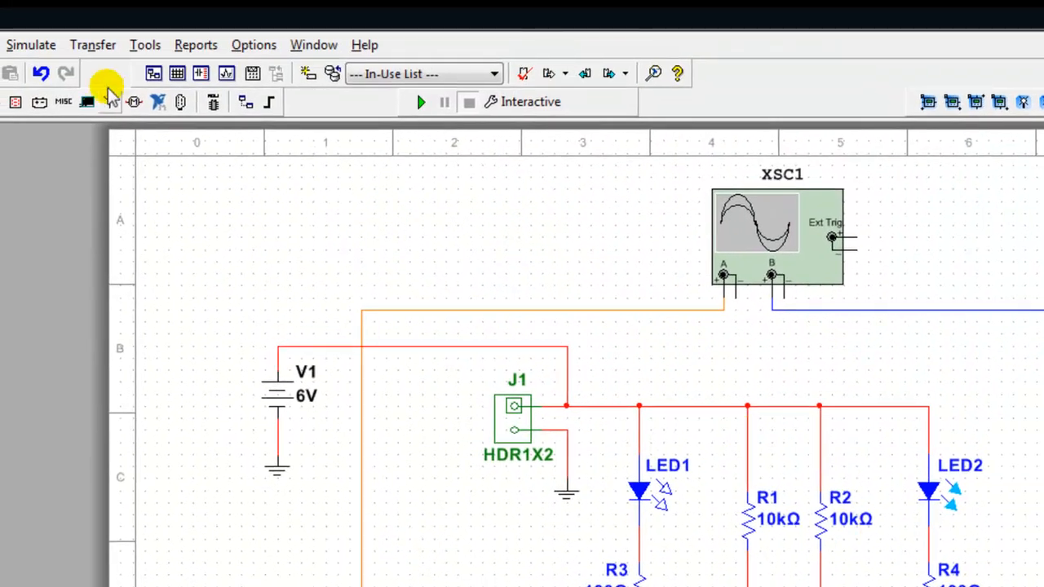
Transfer the circuit to Ultiboard 14.1, saving the netlist on the Desktop as vag_bio-pcb1.
click(89, 46)
mouse_move(315, 46)
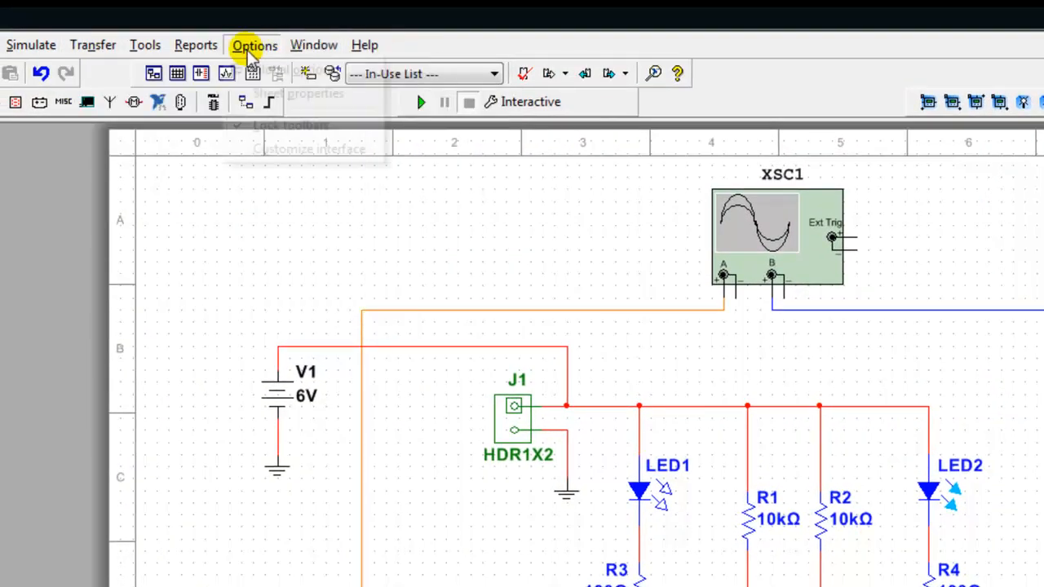
mouse_move(93, 47)
mouse_move(151, 72)
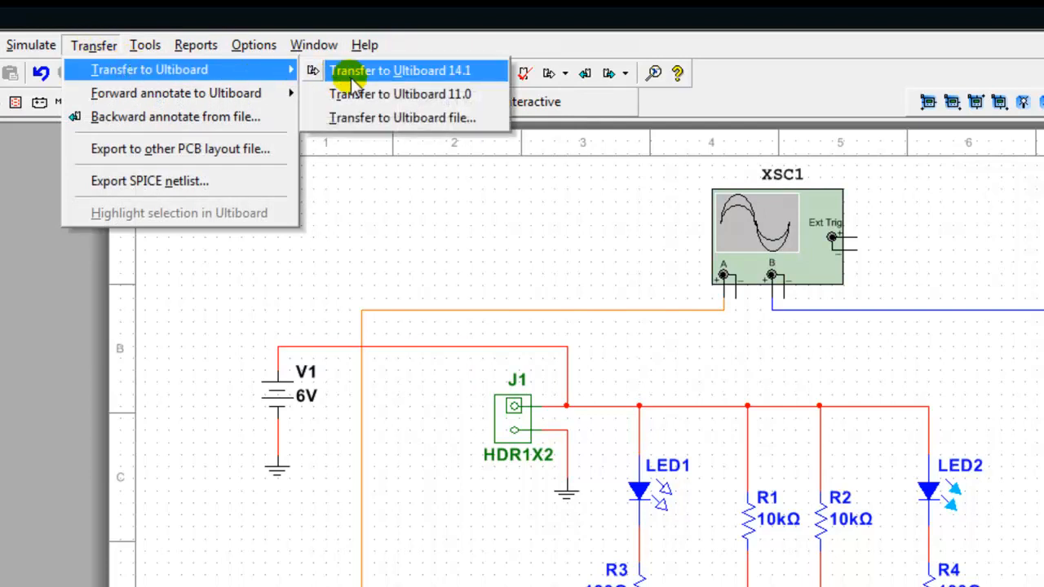
click(350, 75)
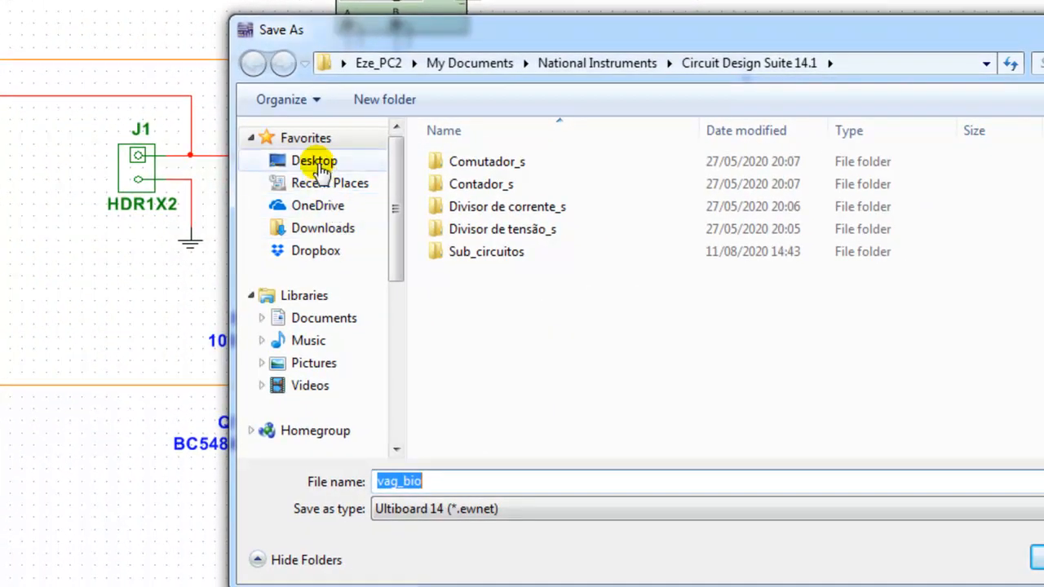
click(649, 384)
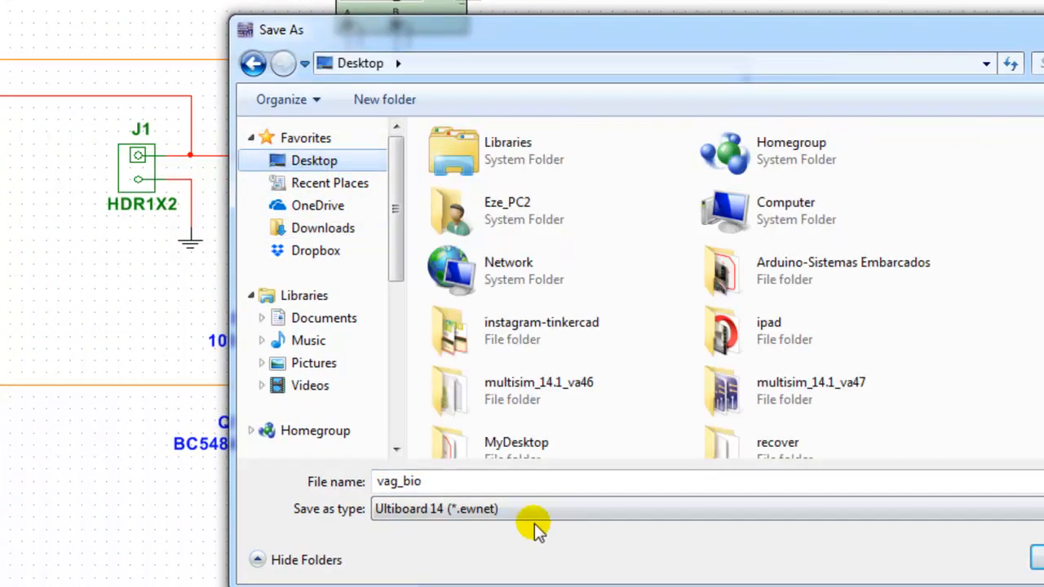
click(469, 481)
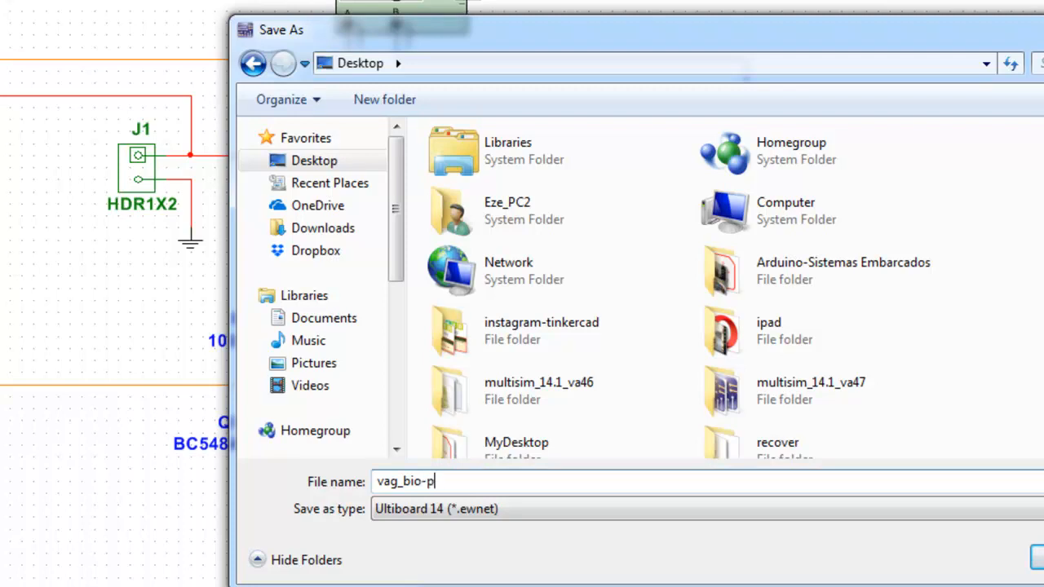
text(1)
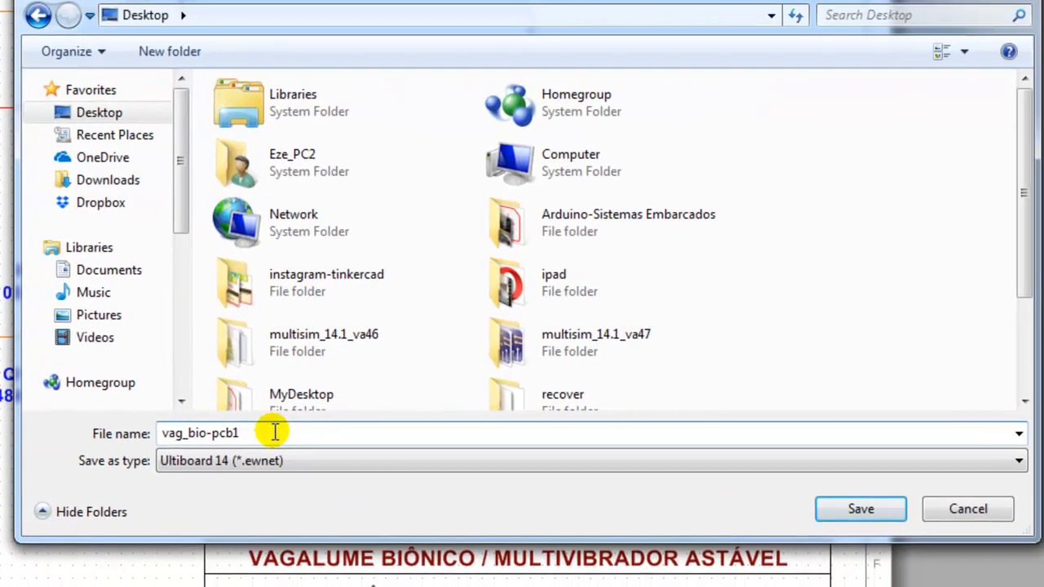
click(862, 512)
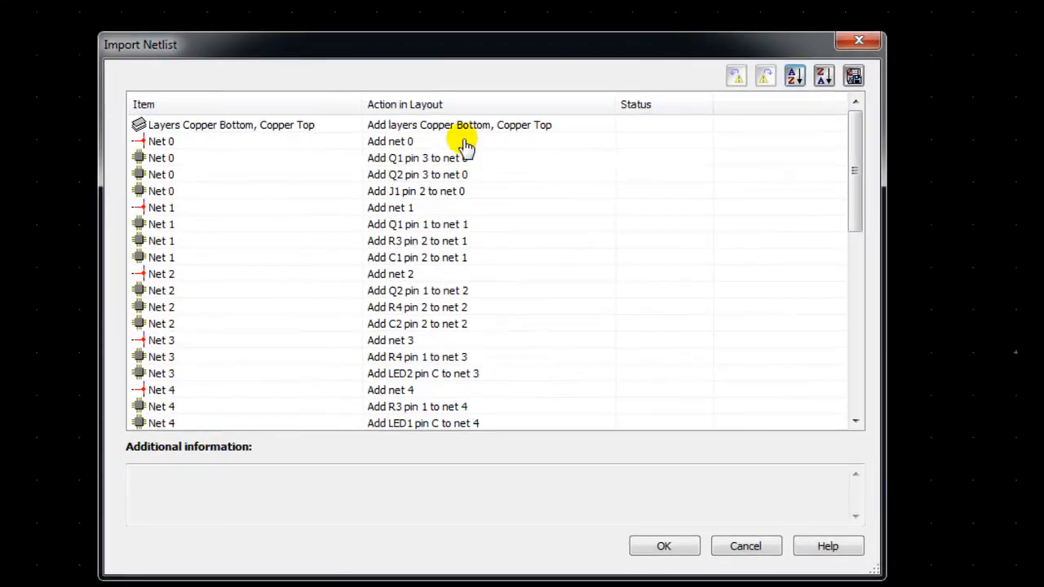
Review the listed nets and parts of the netlist and import them all into the board layout.
drag(857, 174, 885, 154)
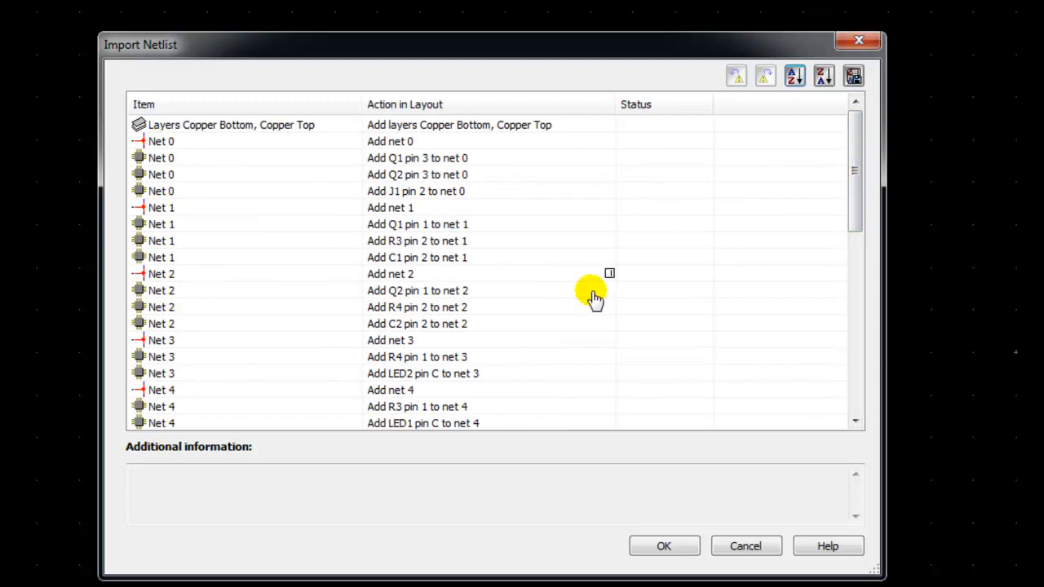
drag(856, 214, 795, 346)
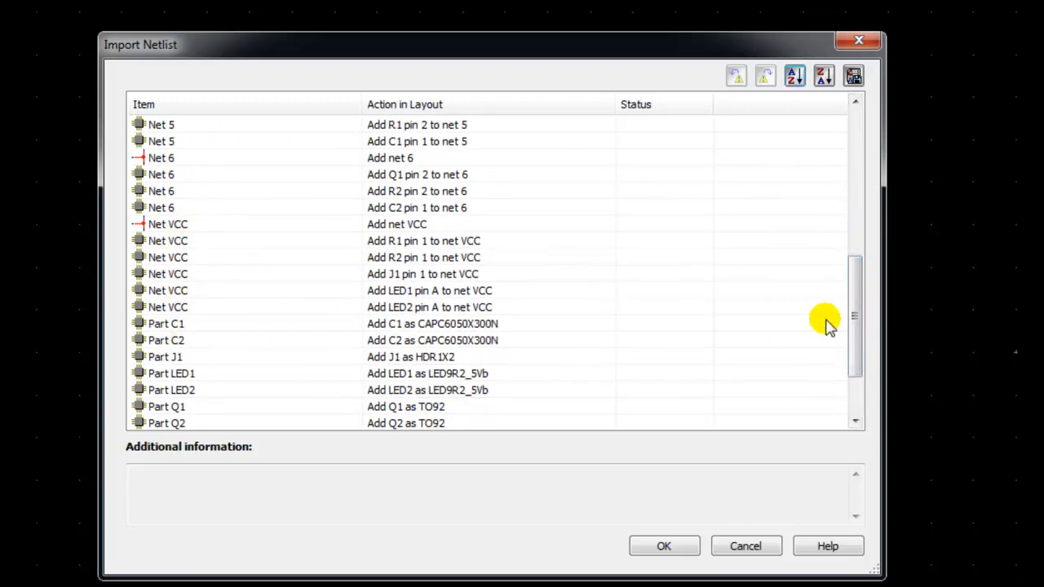
drag(860, 361, 870, 194)
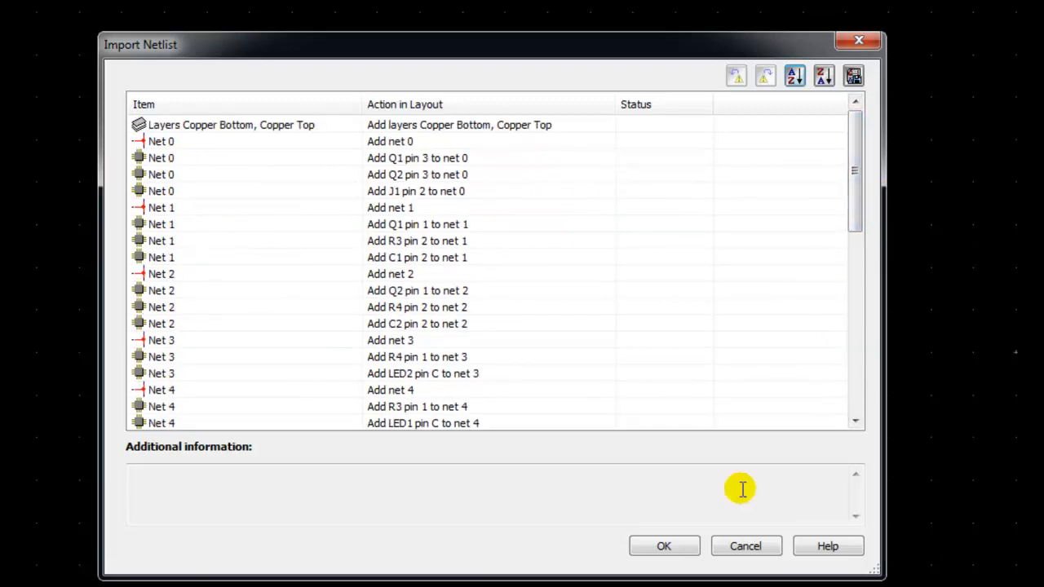
click(664, 546)
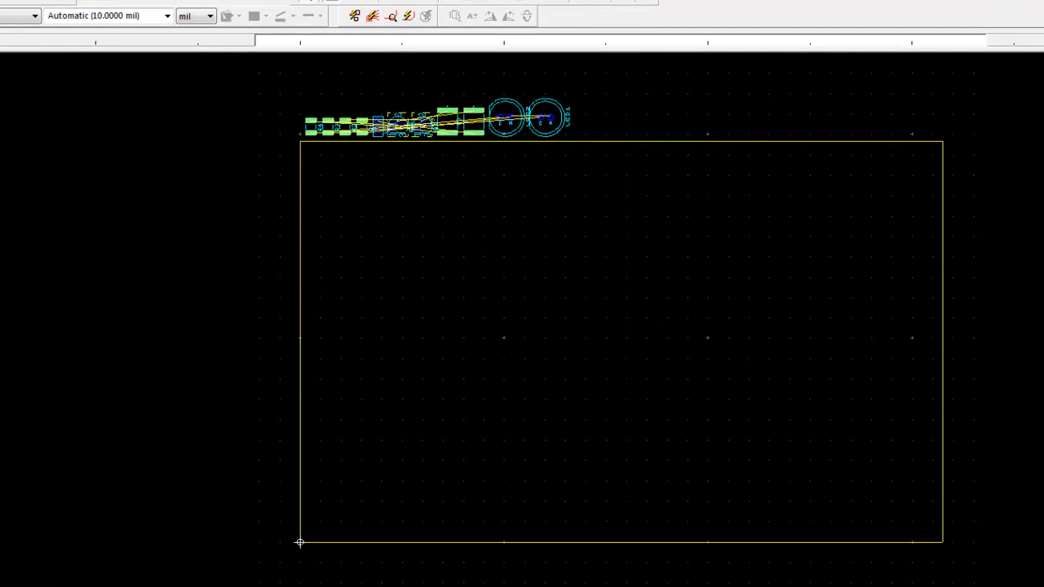
Place vertical ruler guides along the left and right edges of the board outline.
scroll(340, 549, up, 1)
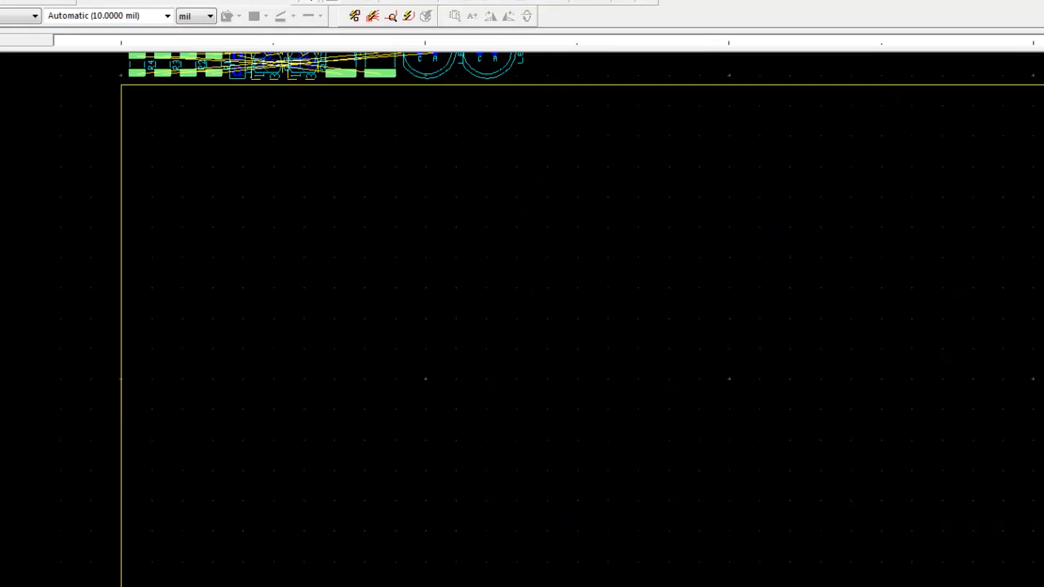
scroll(548, 319, up, 3)
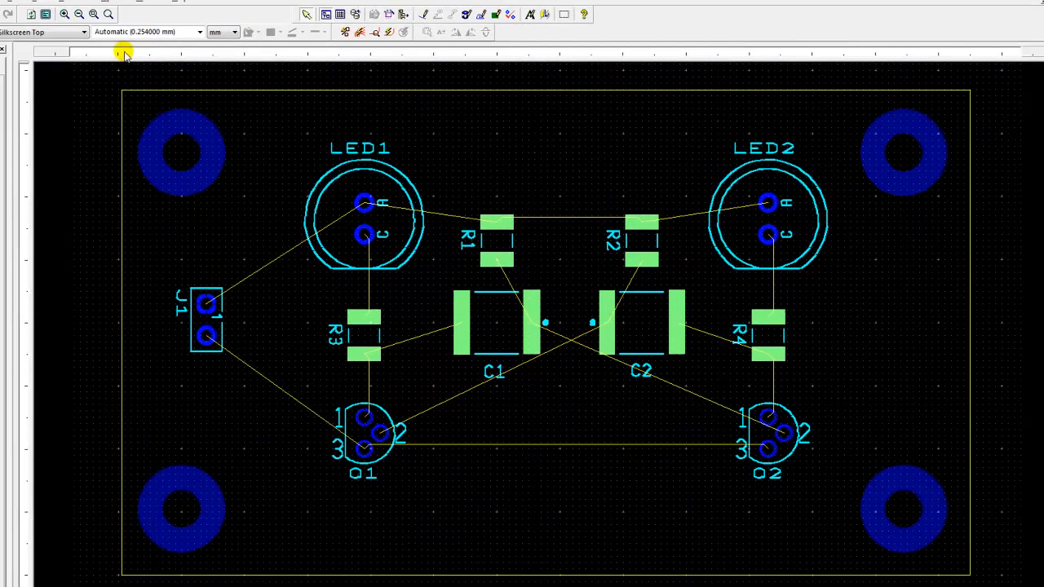
click(121, 53)
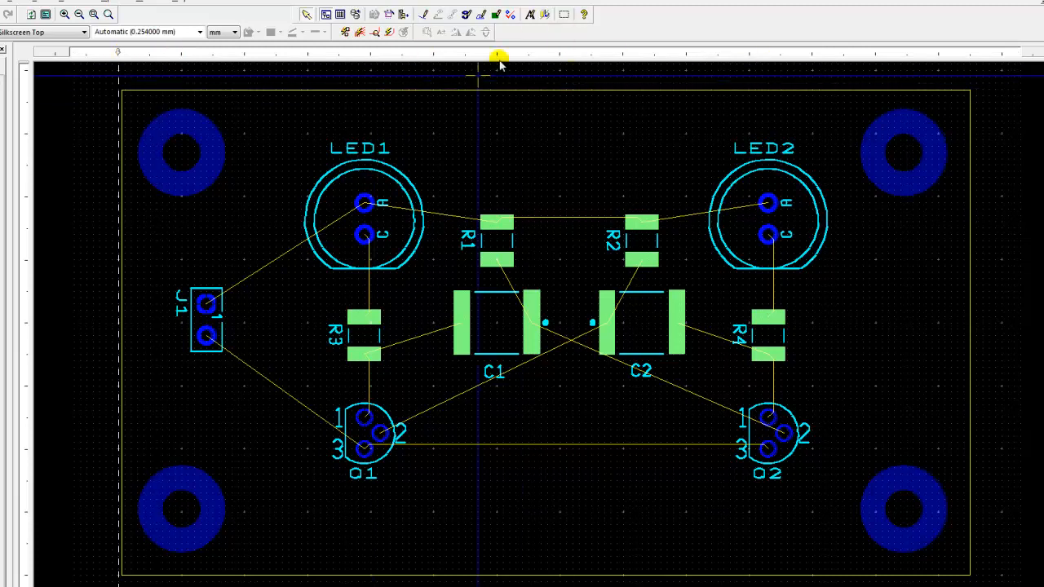
click(966, 51)
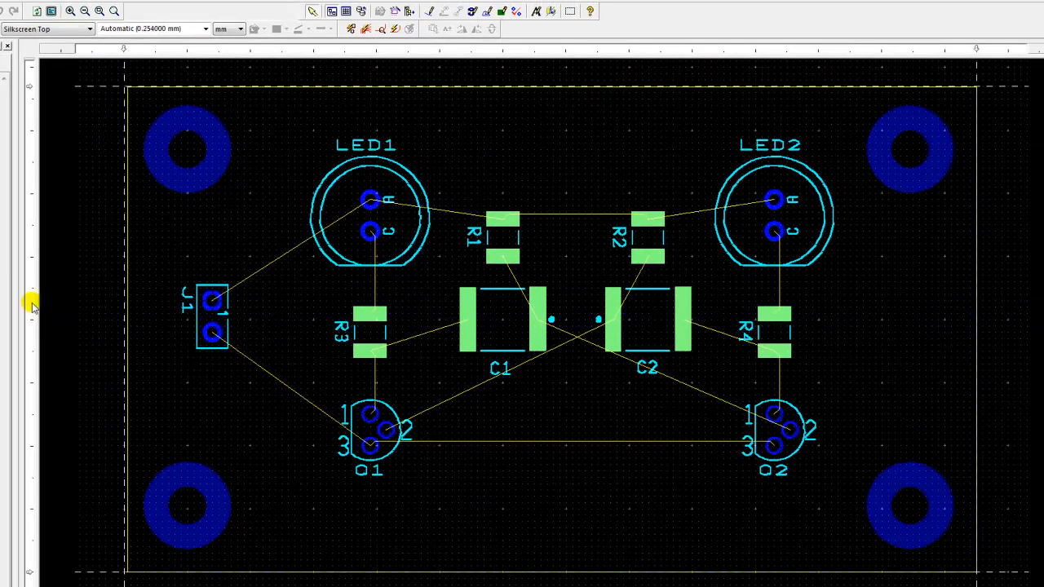
Clear all horizontal and vertical ruler guides around the board.
right_click(31, 304)
click(64, 323)
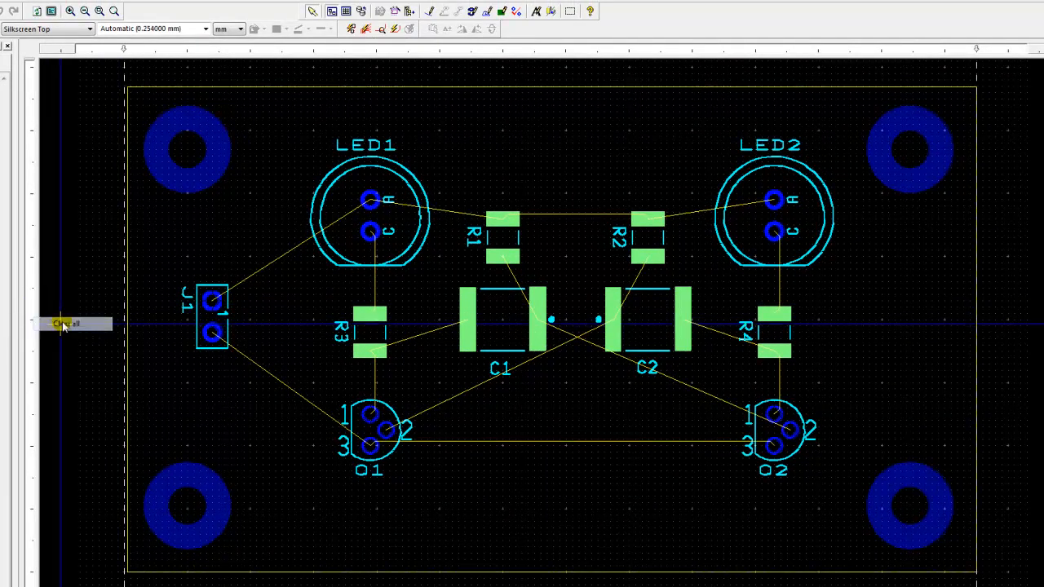
right_click(556, 50)
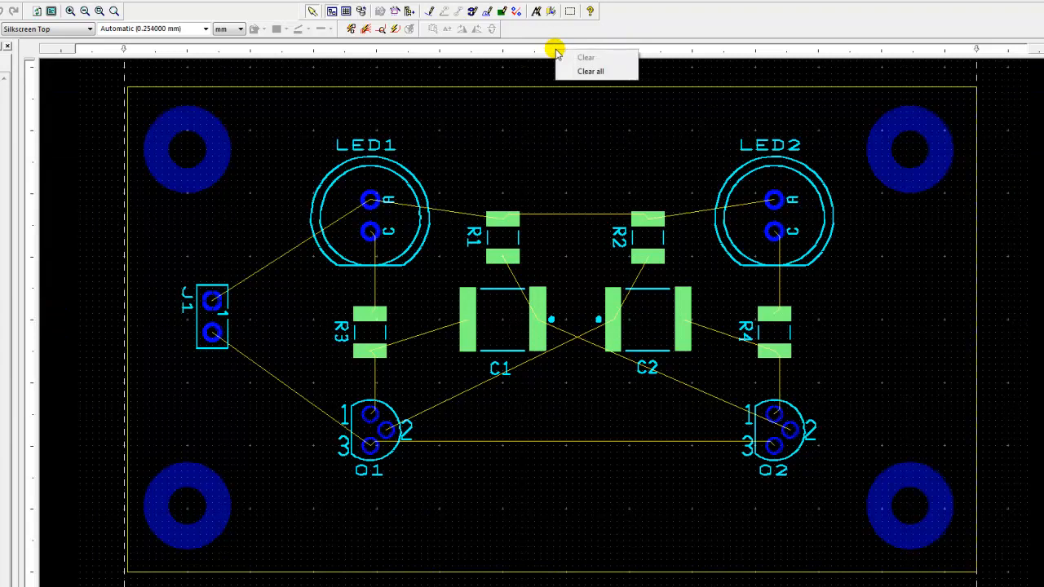
click(589, 72)
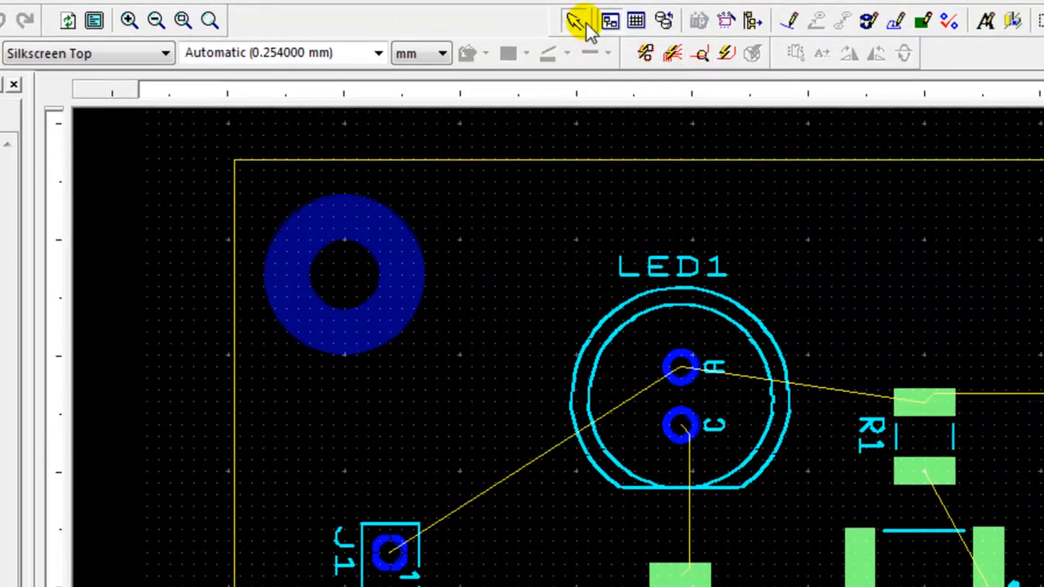
Check the pad and drill diameter settings in the properties of the mounting via at the board's upper-left corner, leaving them unmodified.
click(574, 21)
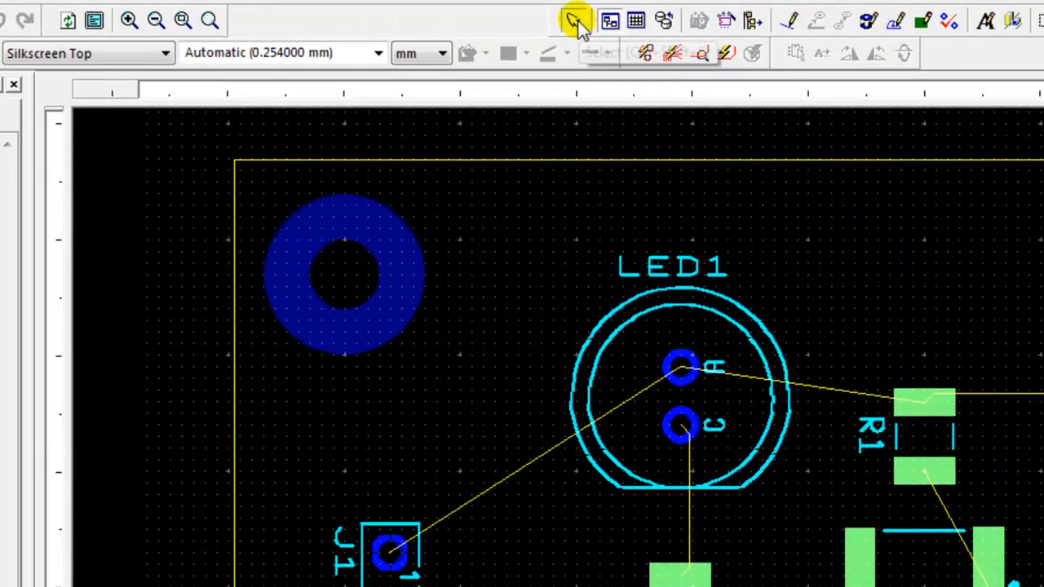
click(329, 211)
right_click(329, 208)
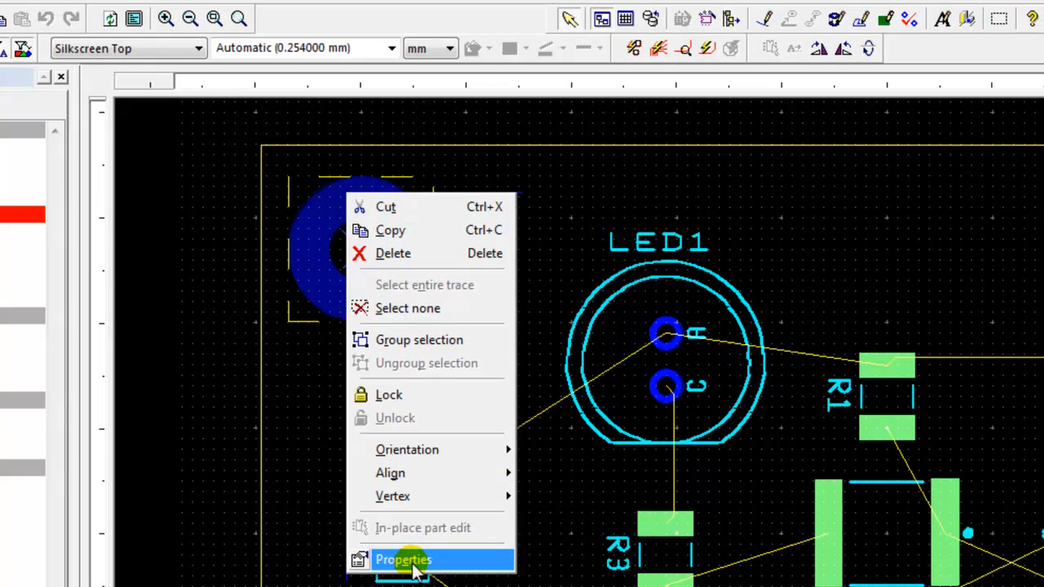
click(406, 559)
click(689, 349)
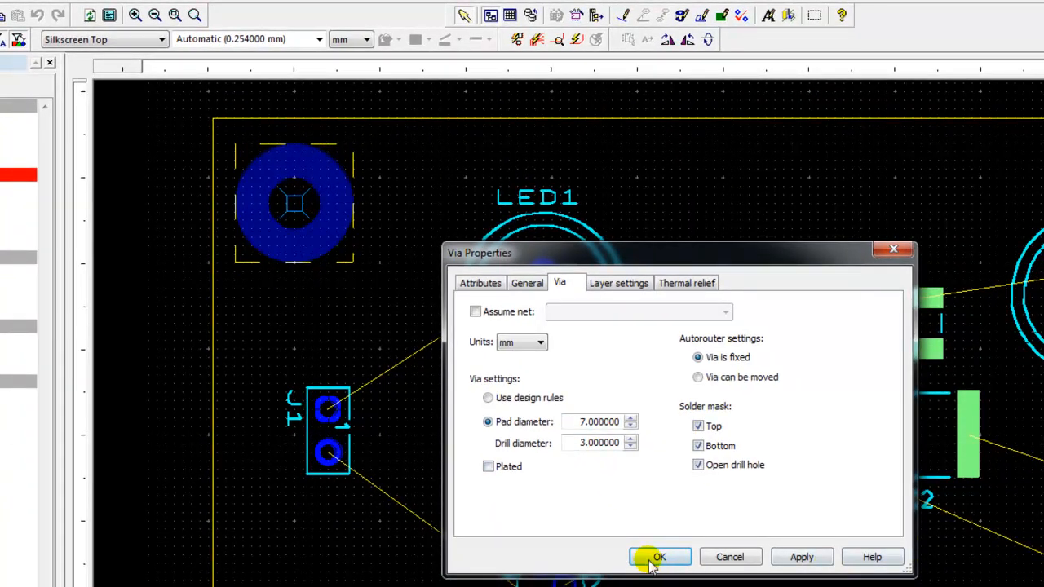
click(728, 560)
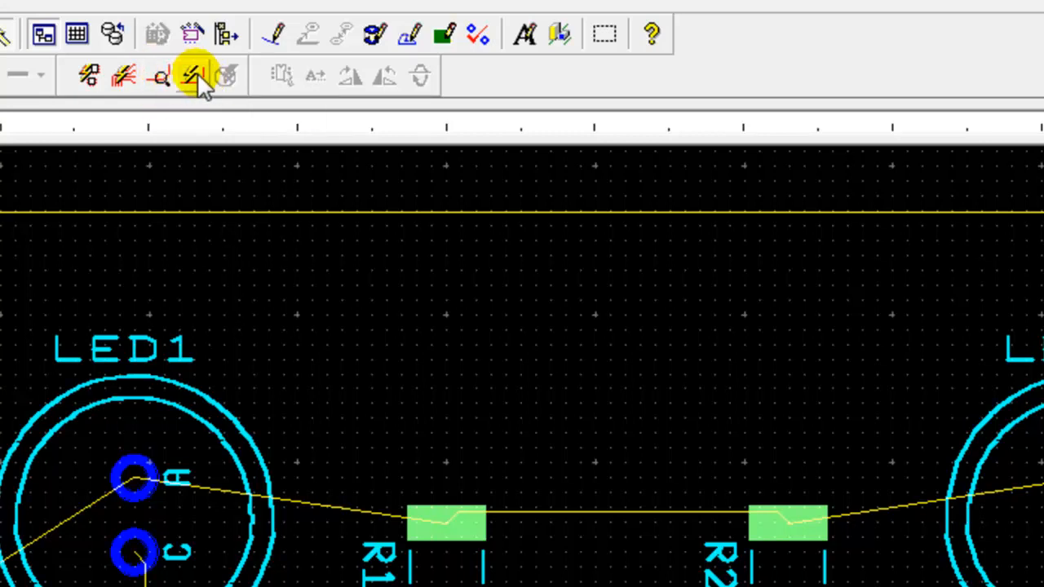
Autoroute all the board's connections and inspect the routed board in a 3D view from several angles.
click(194, 75)
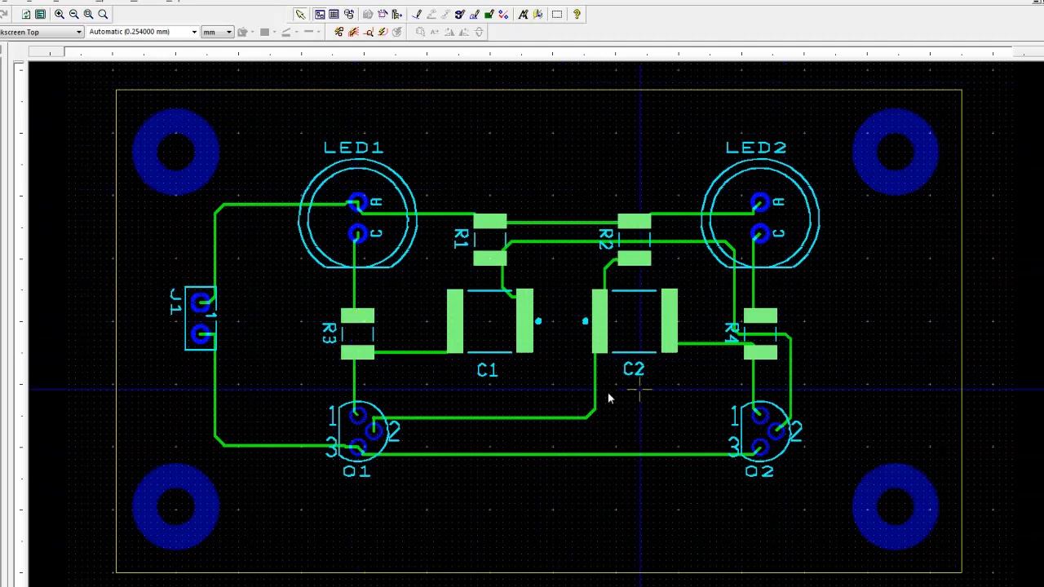
click(539, 14)
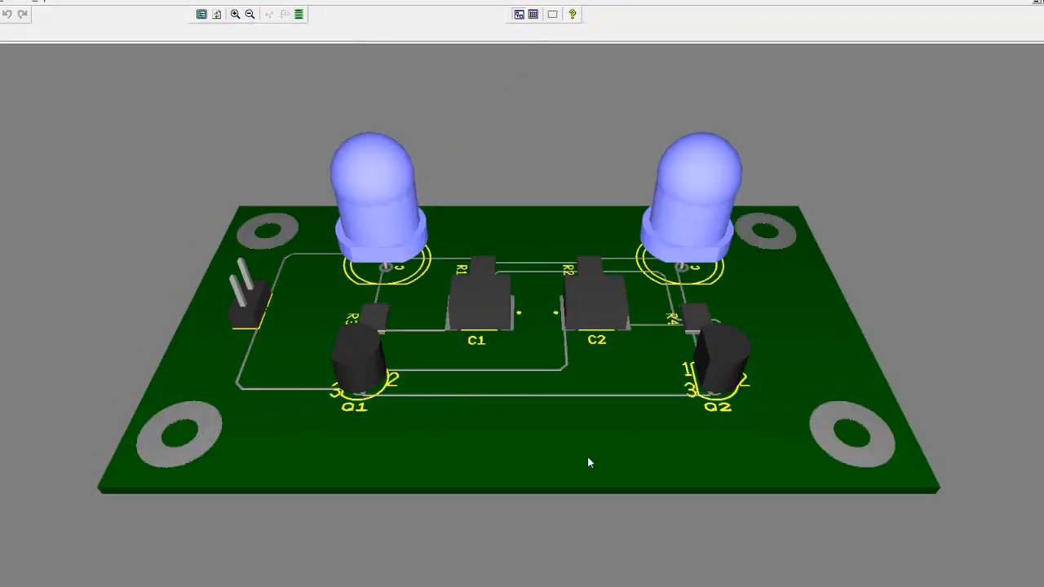
drag(543, 430, 559, 161)
drag(548, 384, 538, 166)
drag(526, 275, 538, 351)
drag(561, 194, 563, 359)
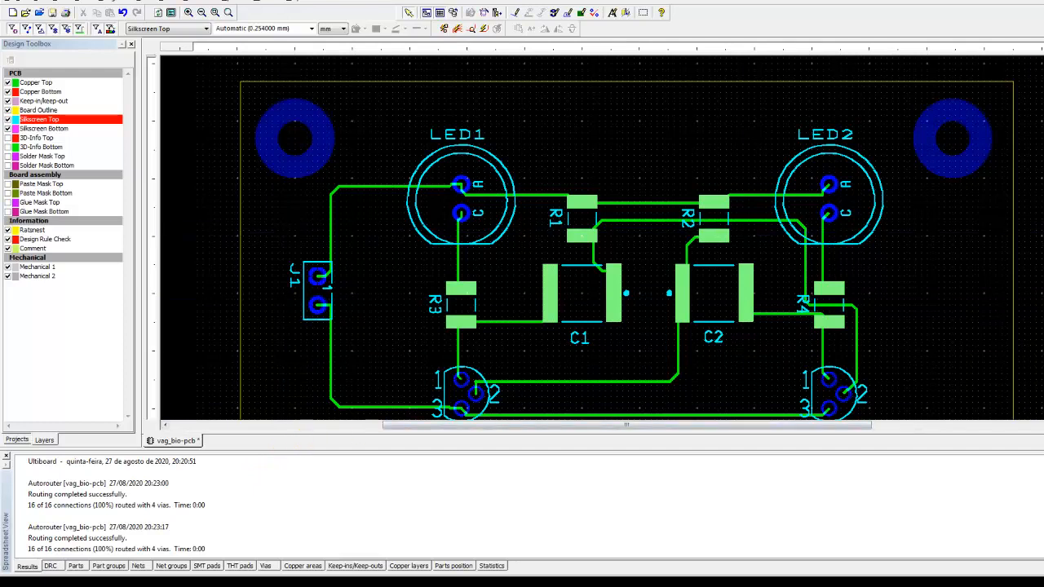
Check the autorouter and design-rule results and bring up the list of nets.
scroll(604, 237, down, 1)
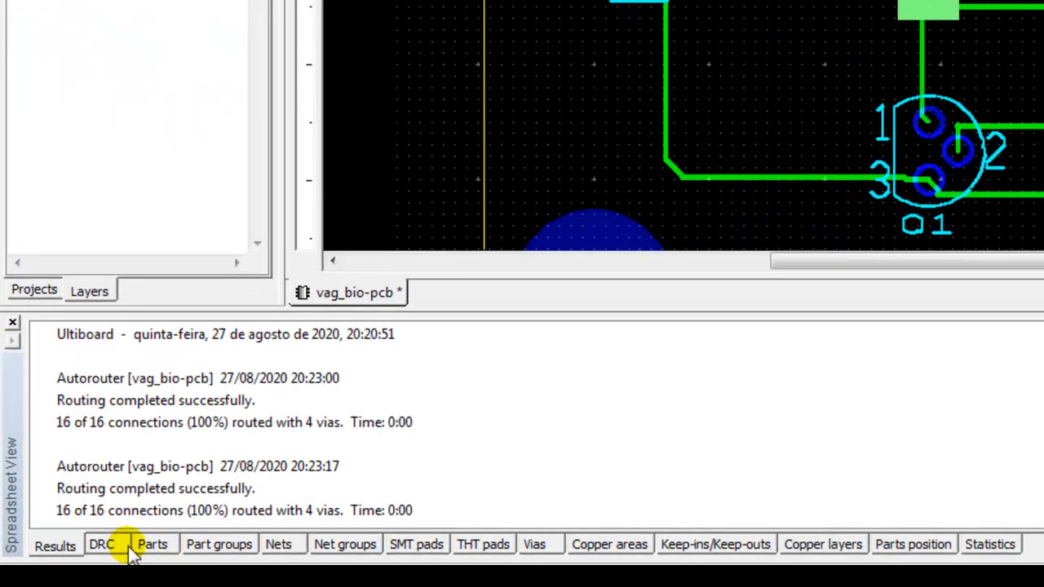
click(52, 567)
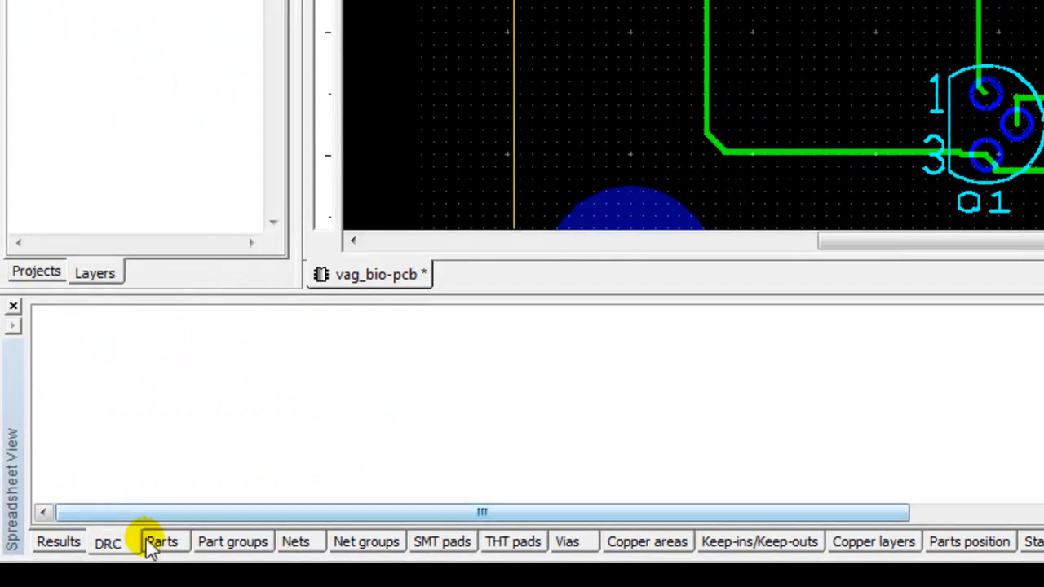
click(295, 542)
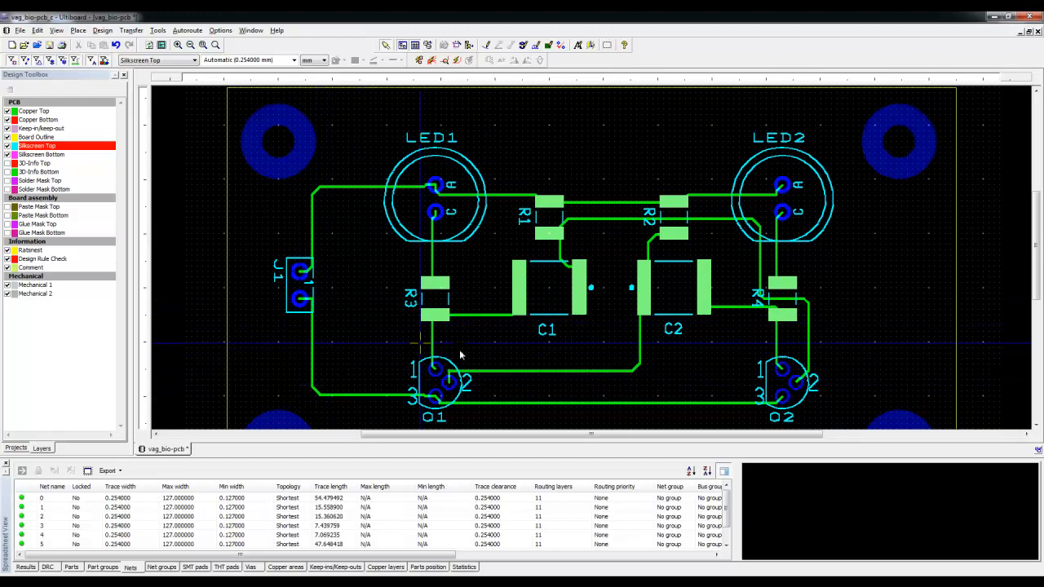
Select the trace joining pin 3 of Q1 and Q2 and restrict its net 0 to the Copper Bottom routing layer.
click(506, 404)
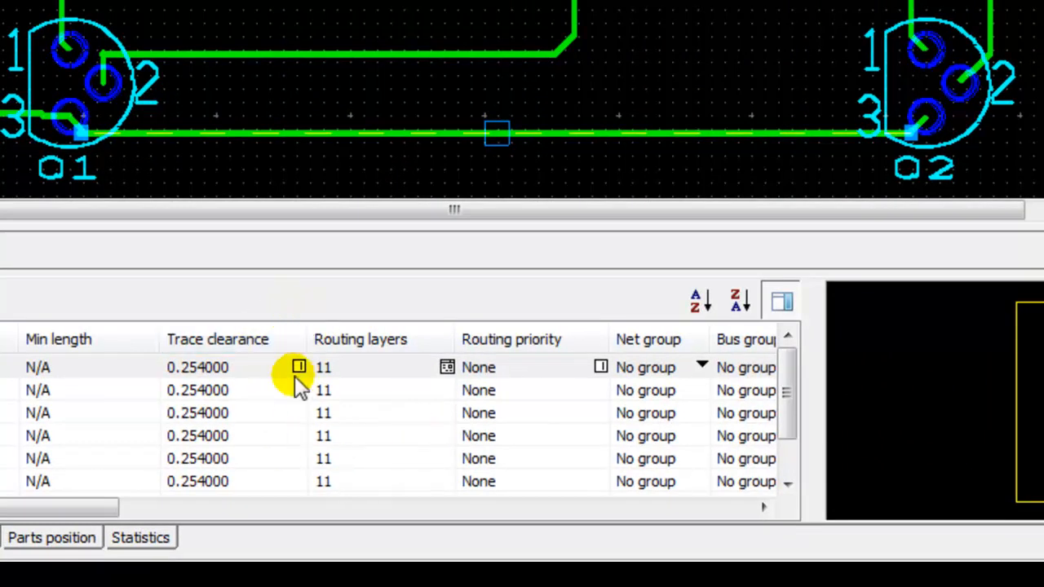
click(447, 367)
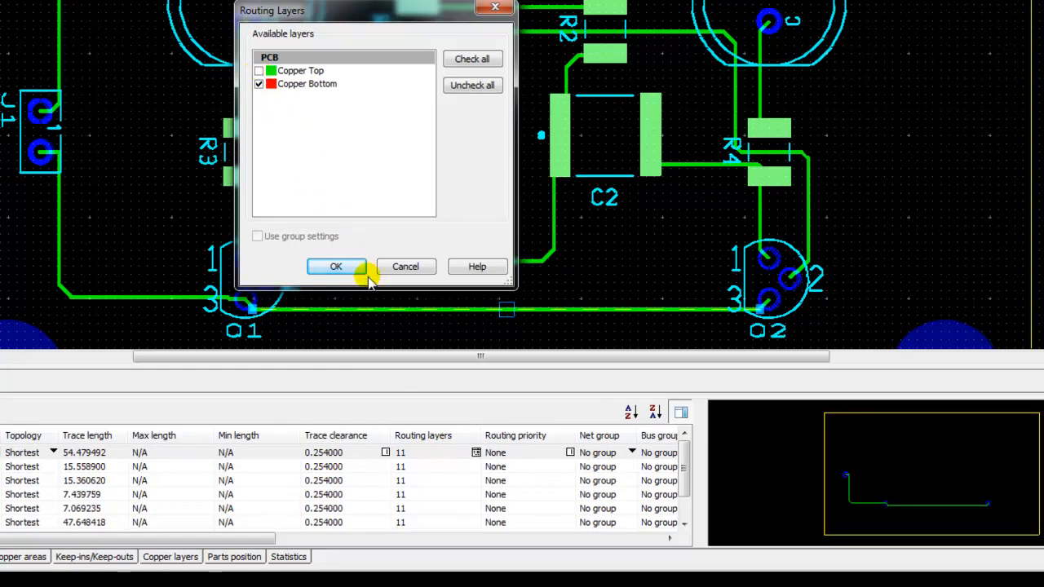
click(336, 267)
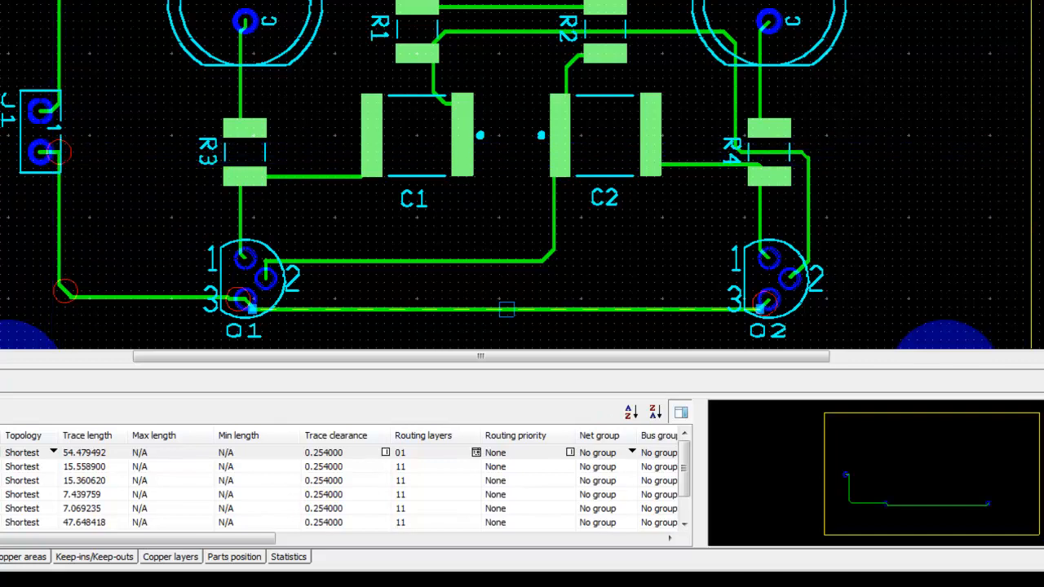
Review the design-rule errors for net 0 and rerun the autorouter to reroute it on Copper Bottom.
click(95, 553)
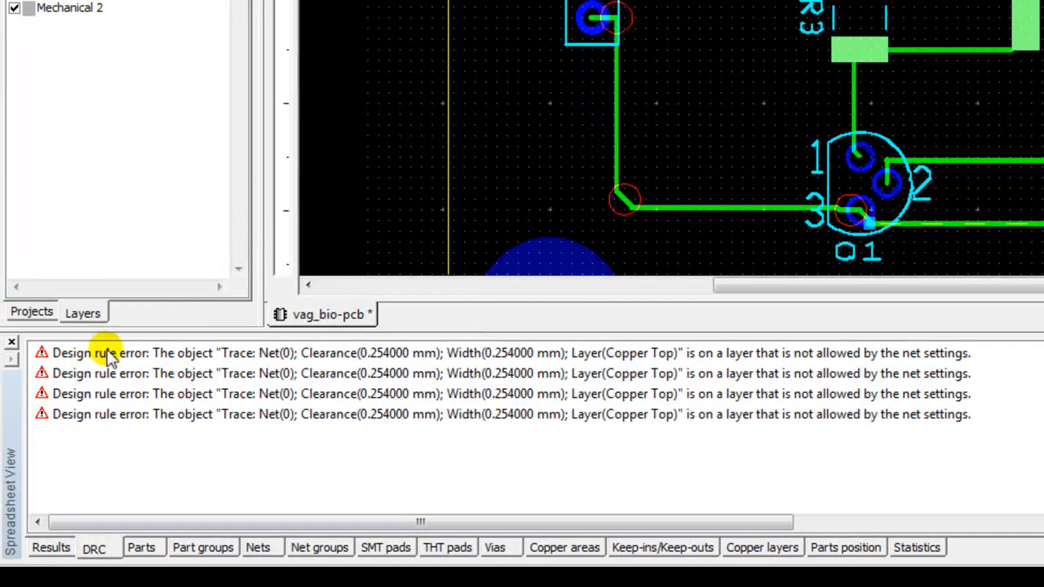
click(257, 548)
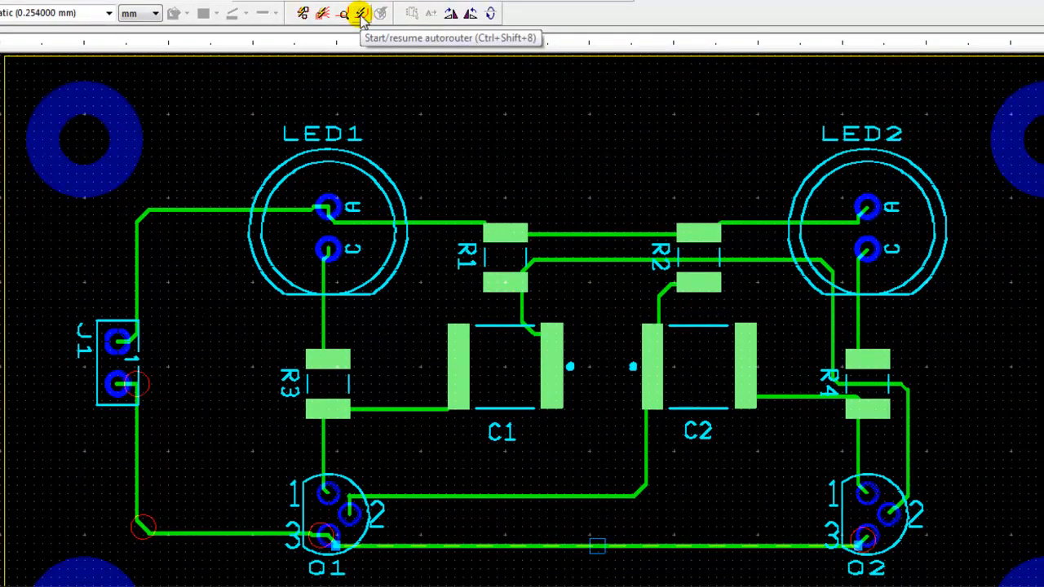
click(361, 14)
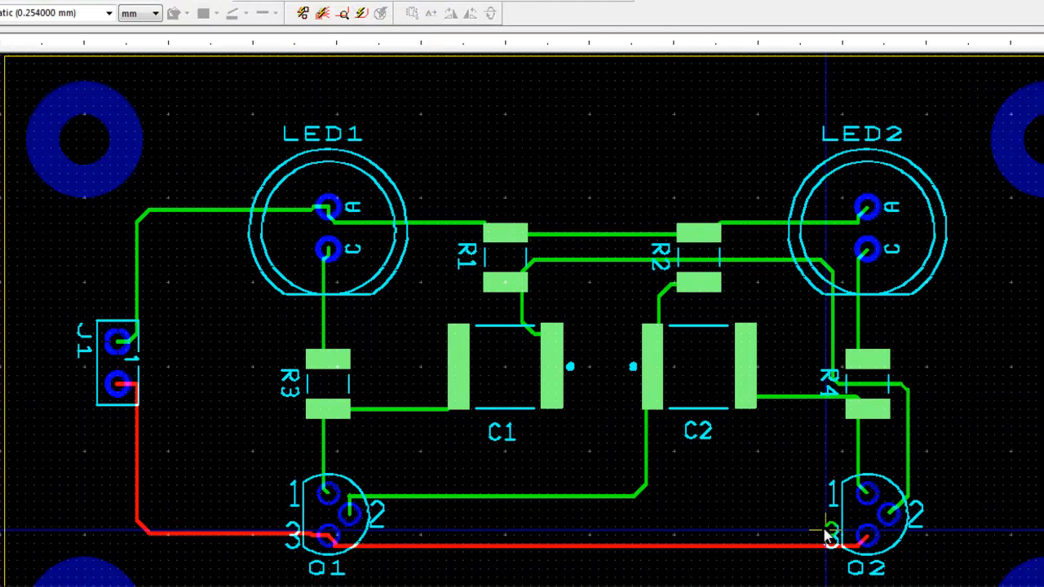
click(344, 23)
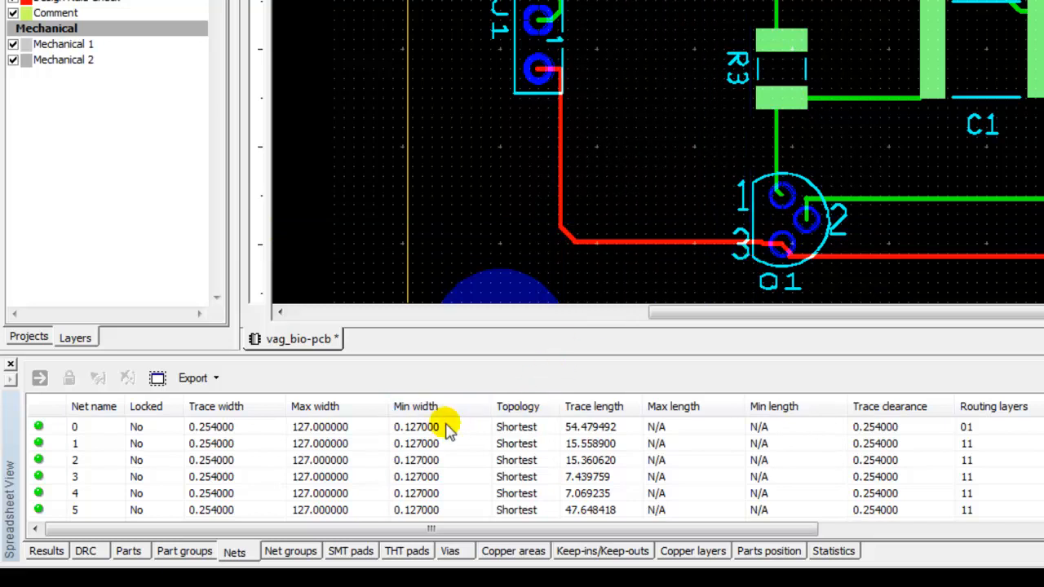
Try a minimum width of 0.8 mm for net 0 and undo the change.
click(419, 428)
click(419, 428)
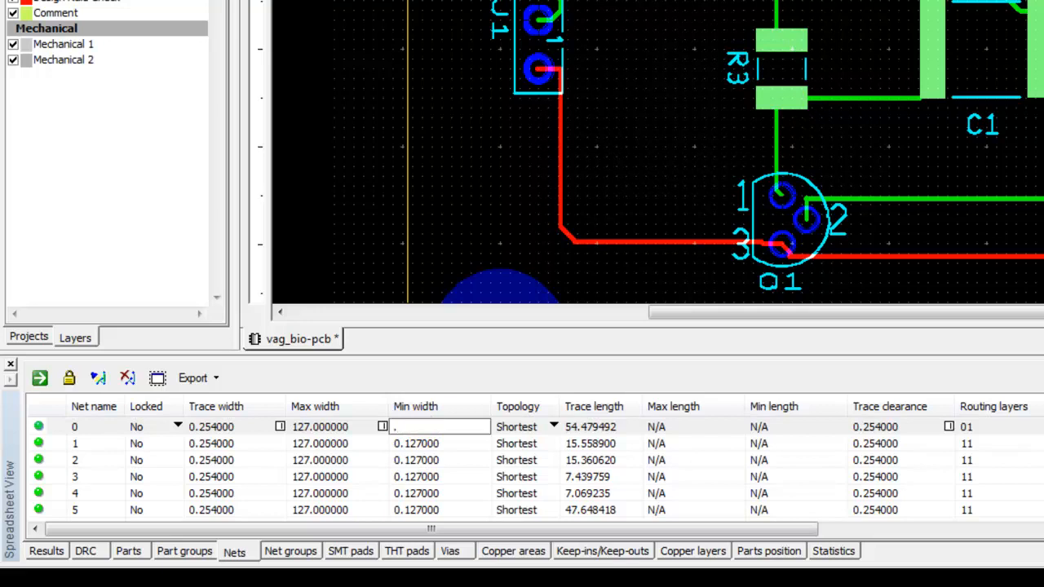
key(Return)
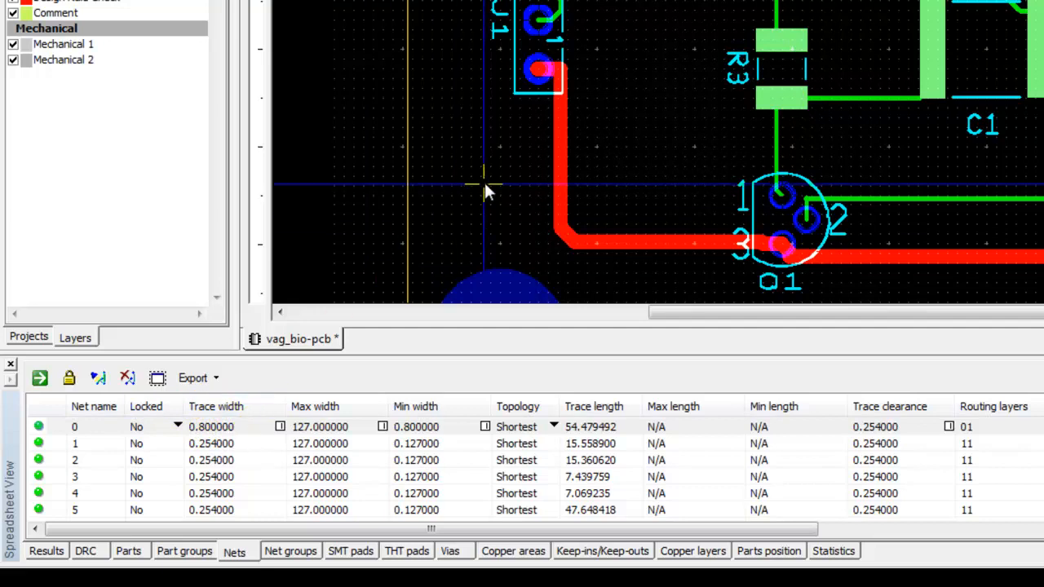
key(ctrl+z)
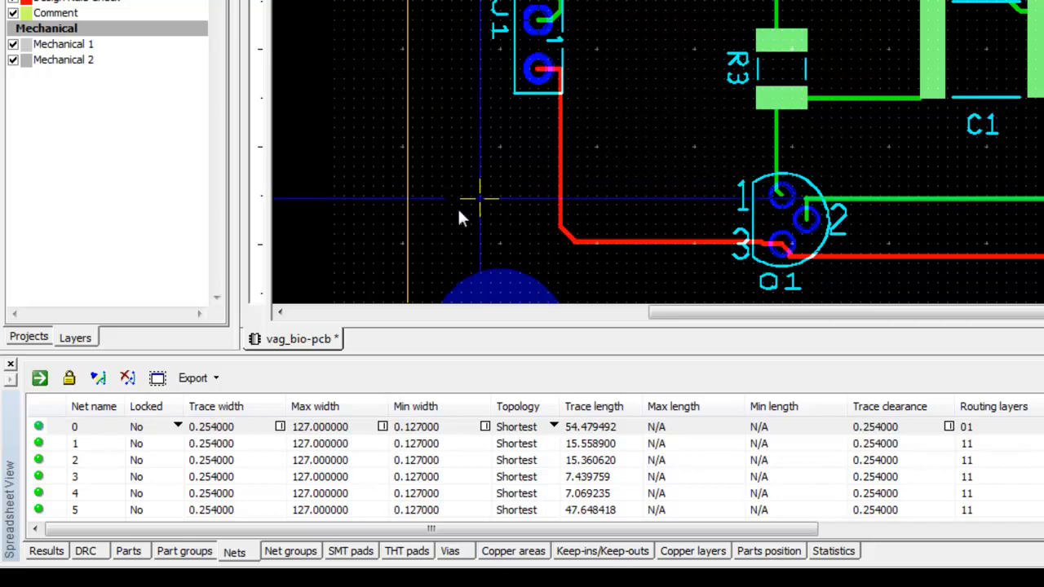
Widen the traces of net 0 by entering a larger trace width for it.
double_click(222, 431)
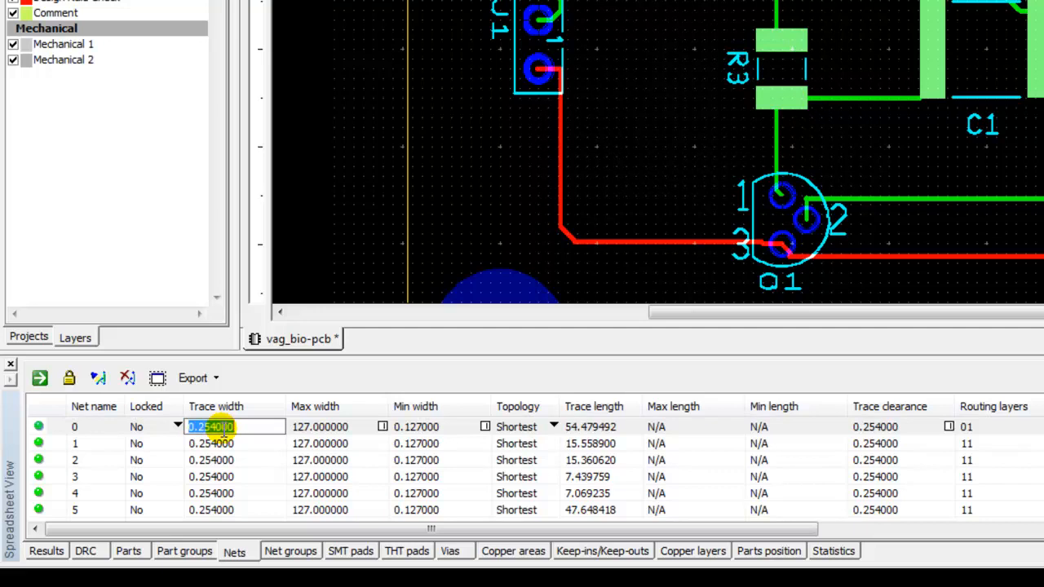
key(Return)
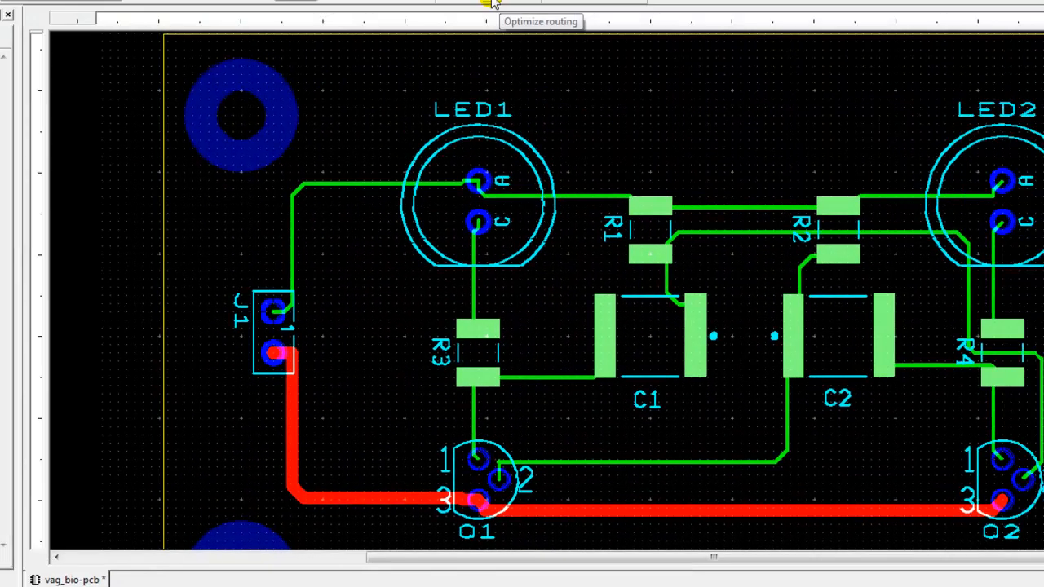
click(464, 25)
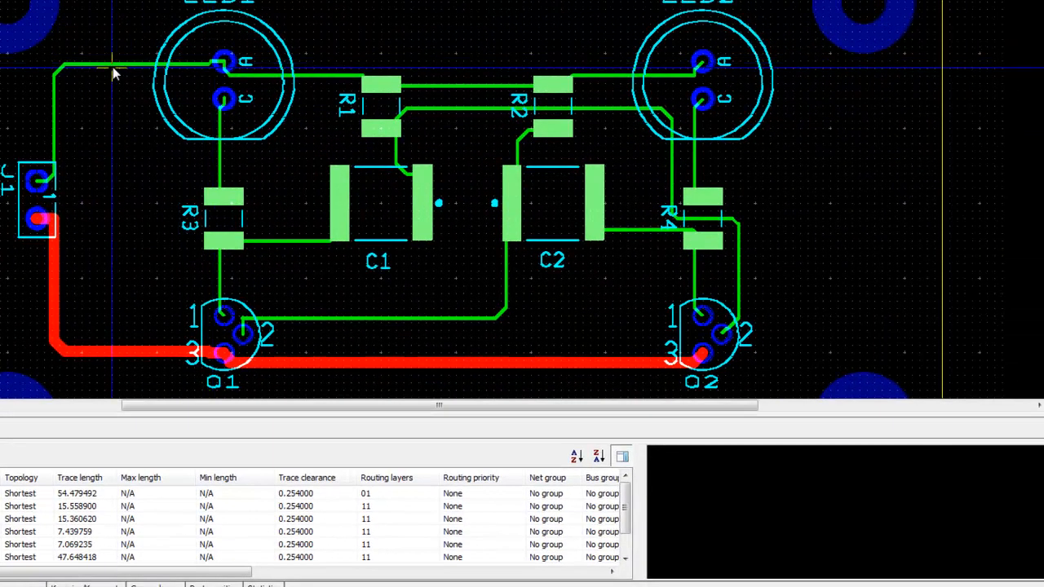
Restrict the net linking J1 to LED1's anode to the Copper Bottom layer and rerun the autorouter.
click(113, 65)
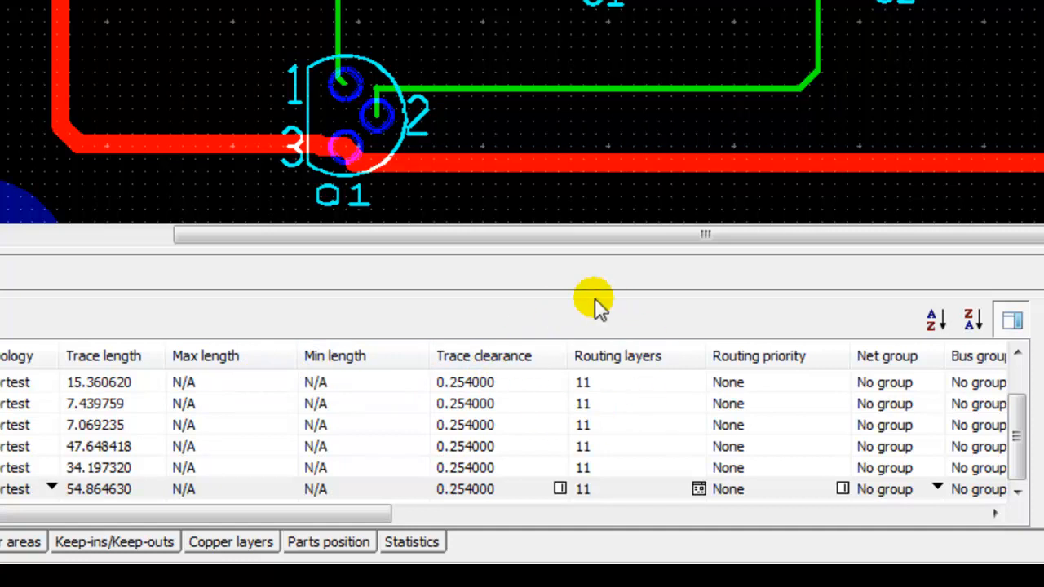
click(699, 489)
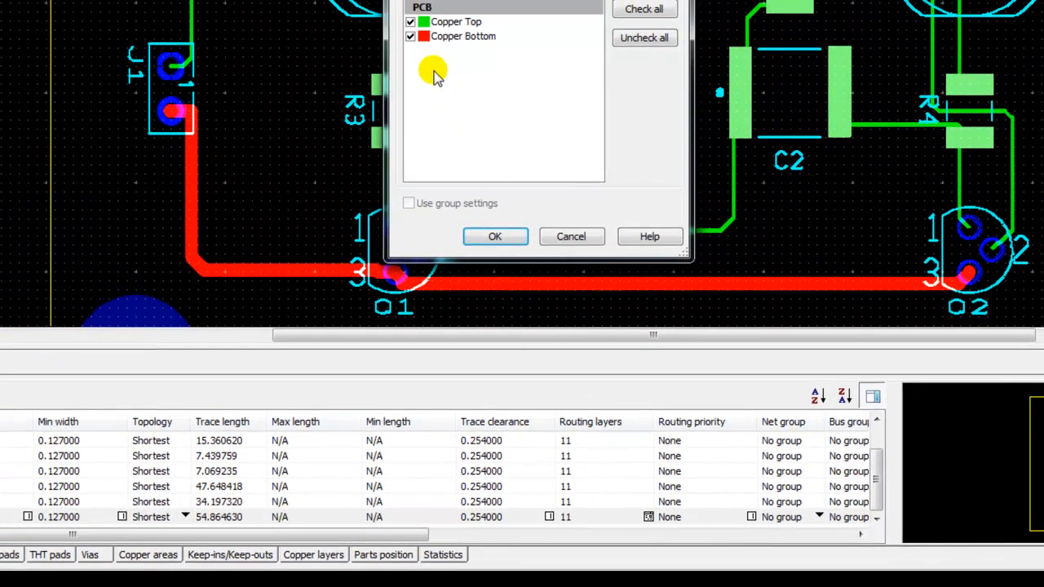
click(494, 236)
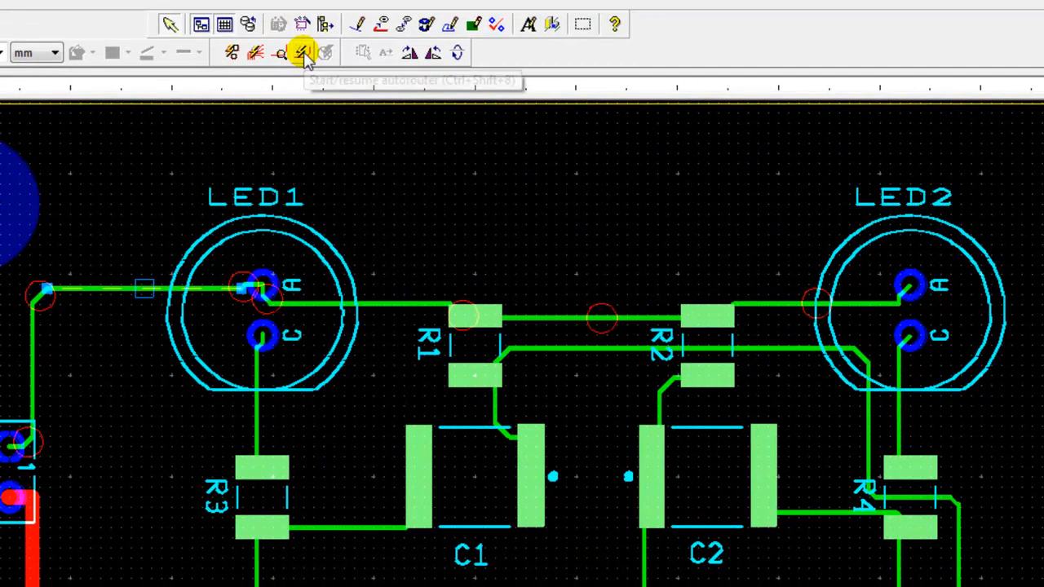
click(302, 54)
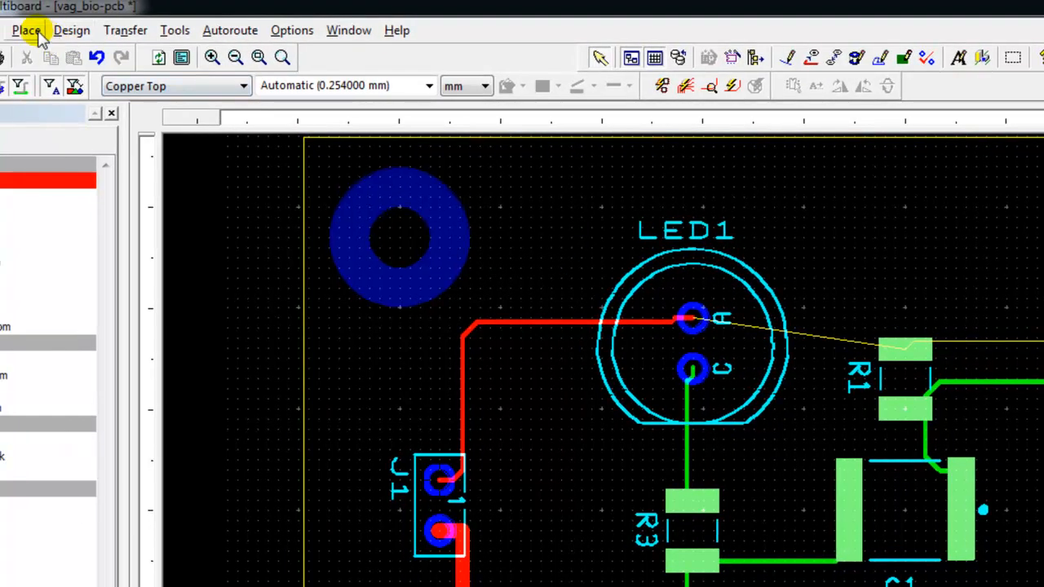
Place a via from Copper Top to Copper Bottom on the upper pad of R1.
click(27, 30)
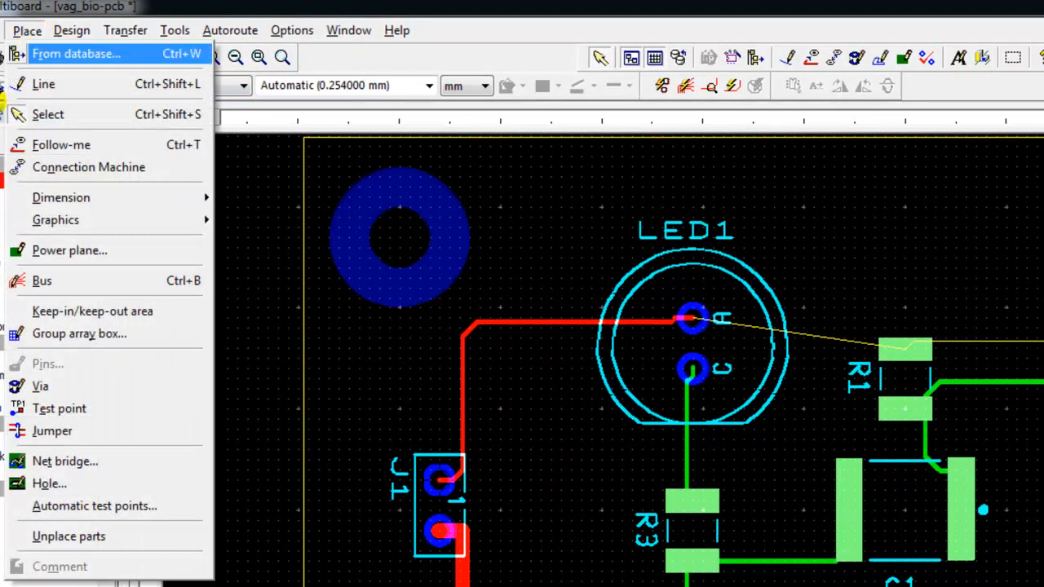
click(54, 391)
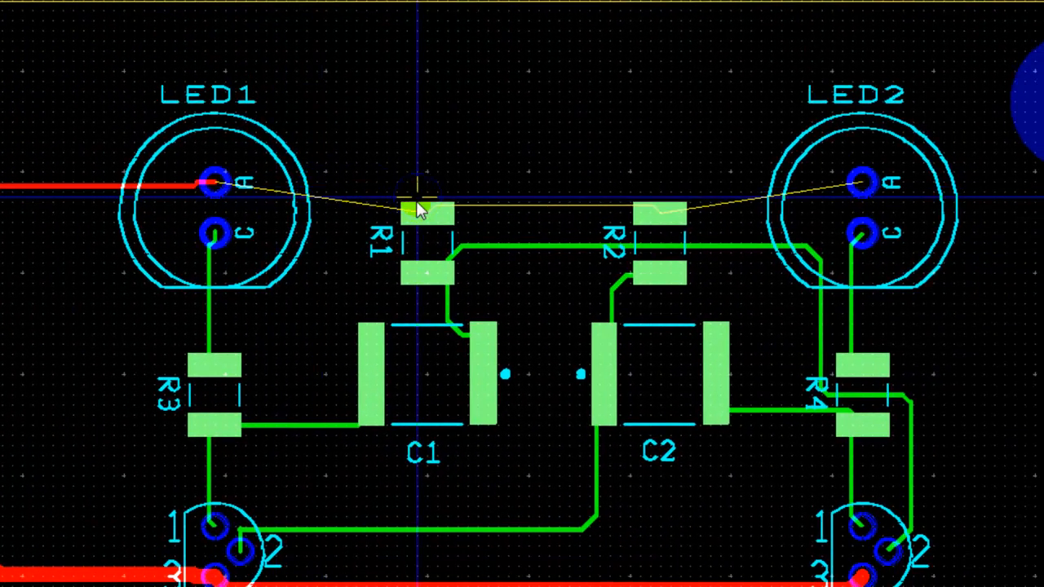
click(427, 211)
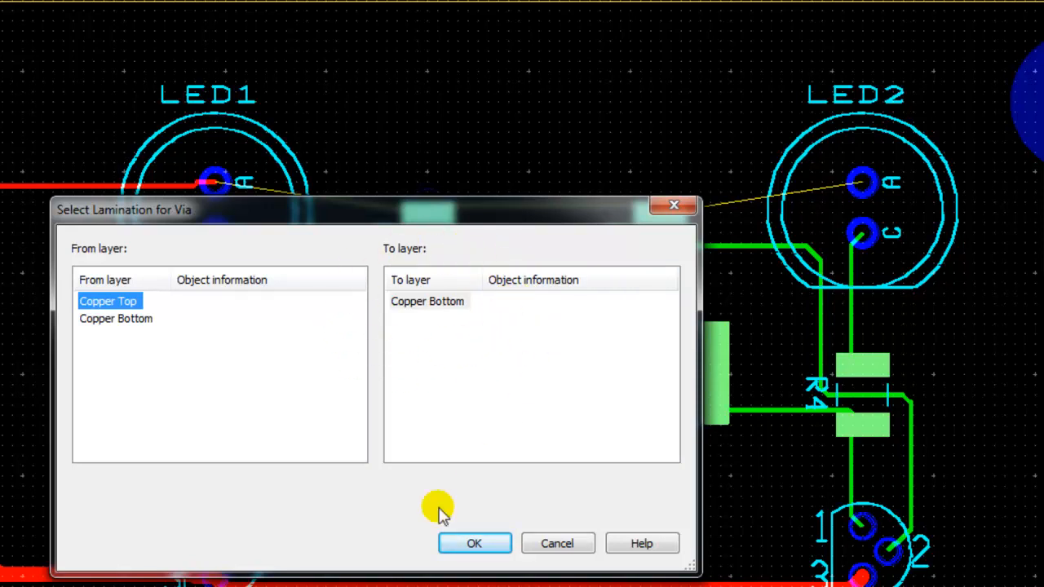
click(473, 544)
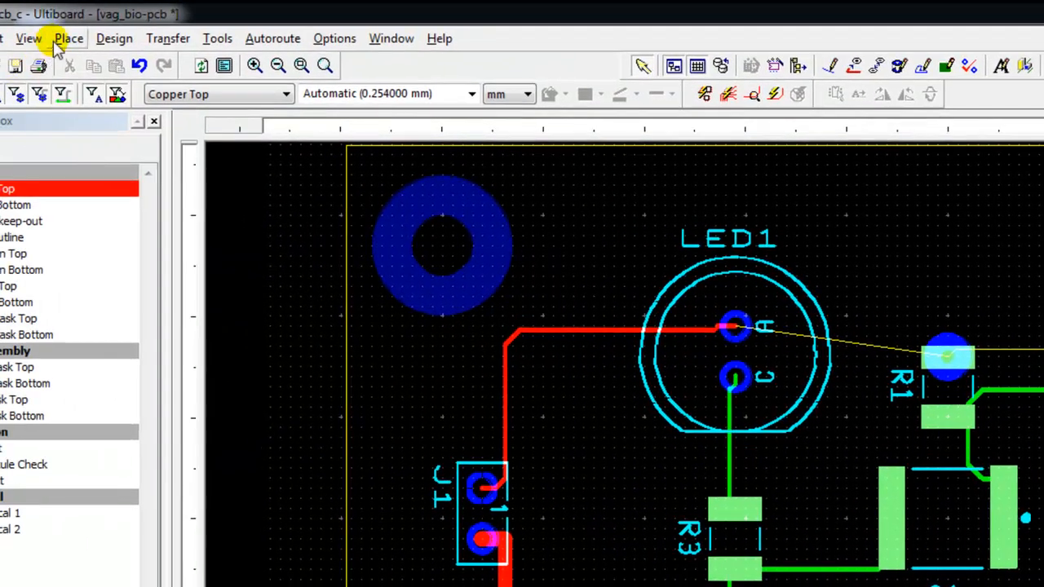
Place a Copper Top to Copper Bottom via on R2's upper pad and autoroute the open connections between LED1, R1, R2 and LED2.
click(59, 41)
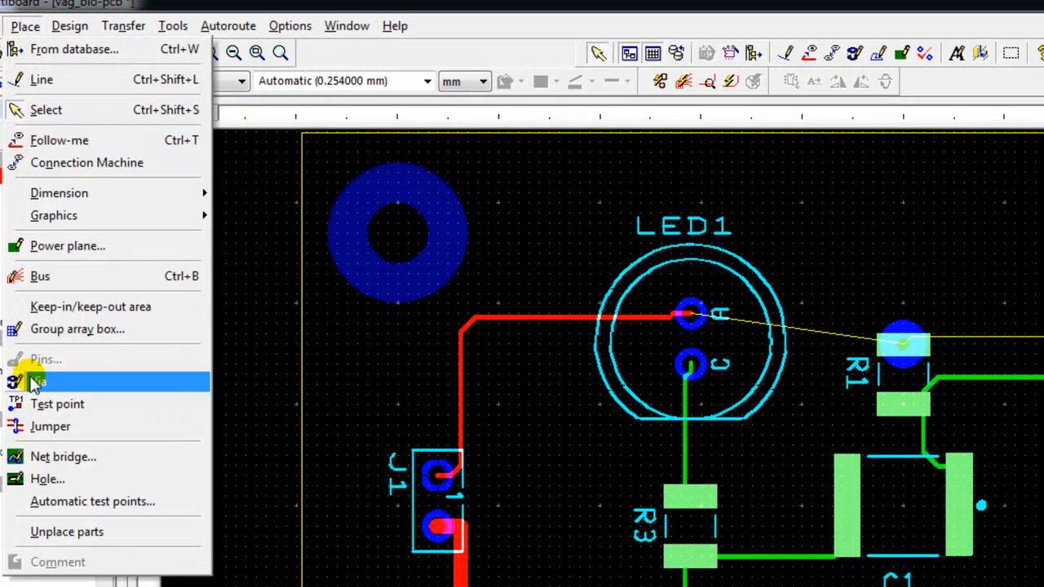
click(34, 383)
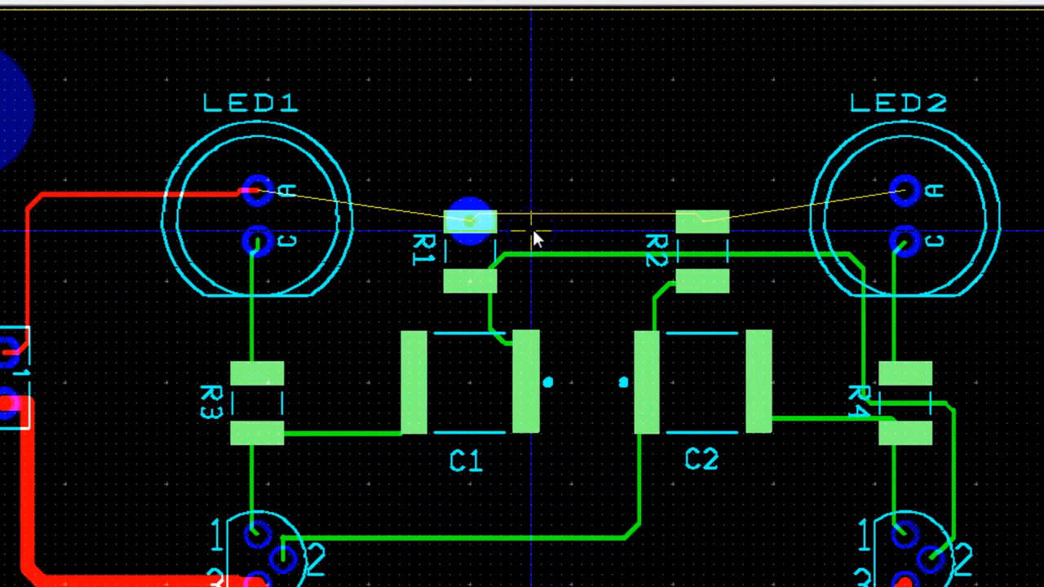
click(622, 199)
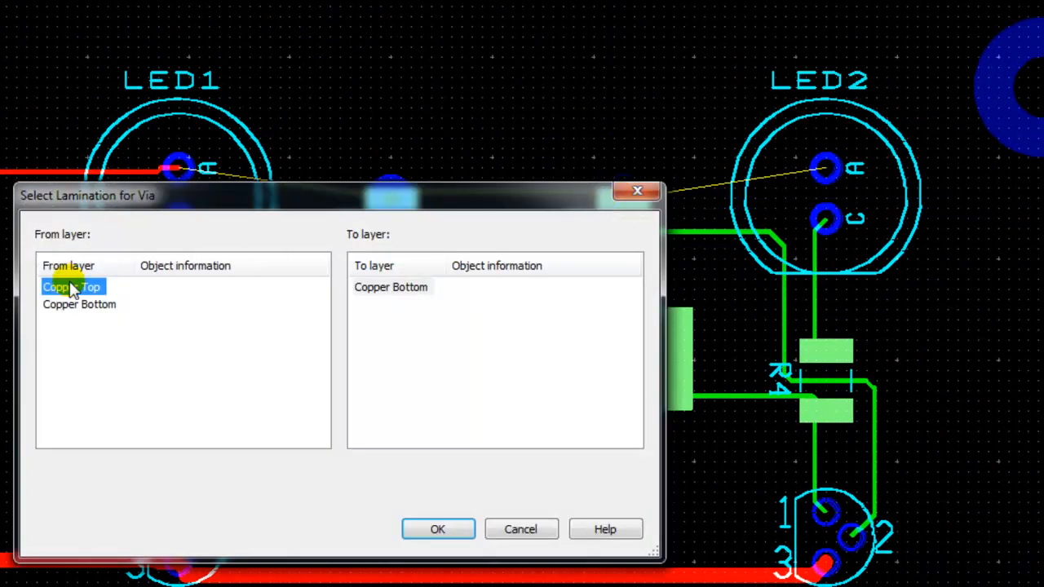
click(434, 529)
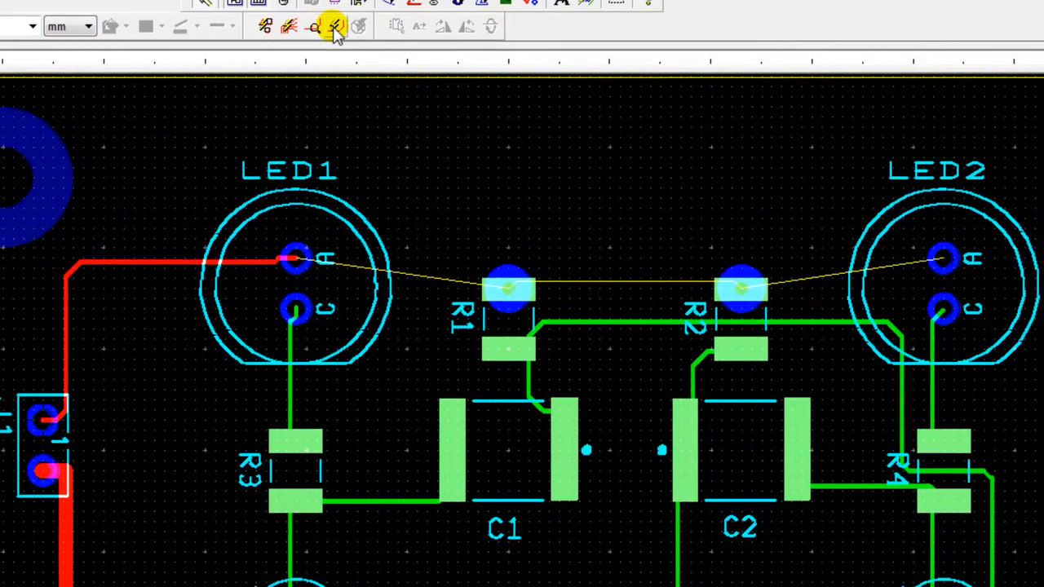
click(333, 26)
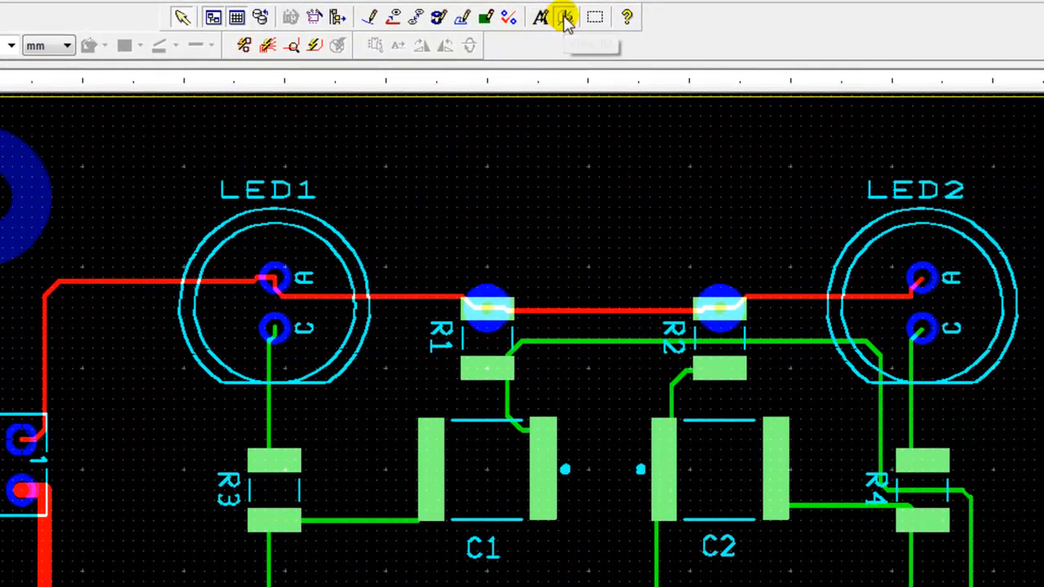
Open the 3D view of the board and rotate it to inspect the components and routed traces.
click(564, 19)
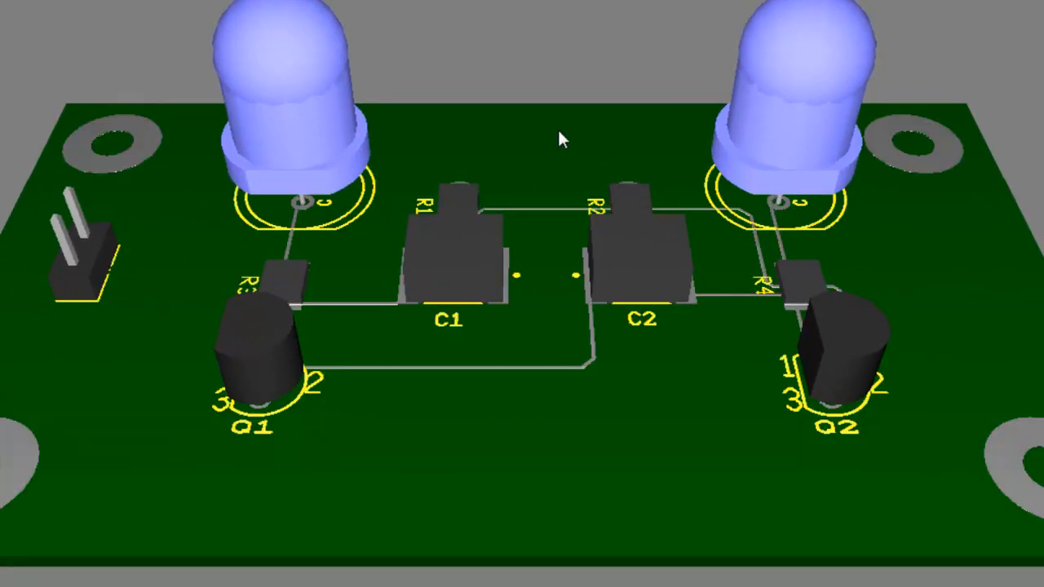
drag(558, 130, 597, 399)
drag(503, 73, 589, 466)
drag(550, 49, 481, 448)
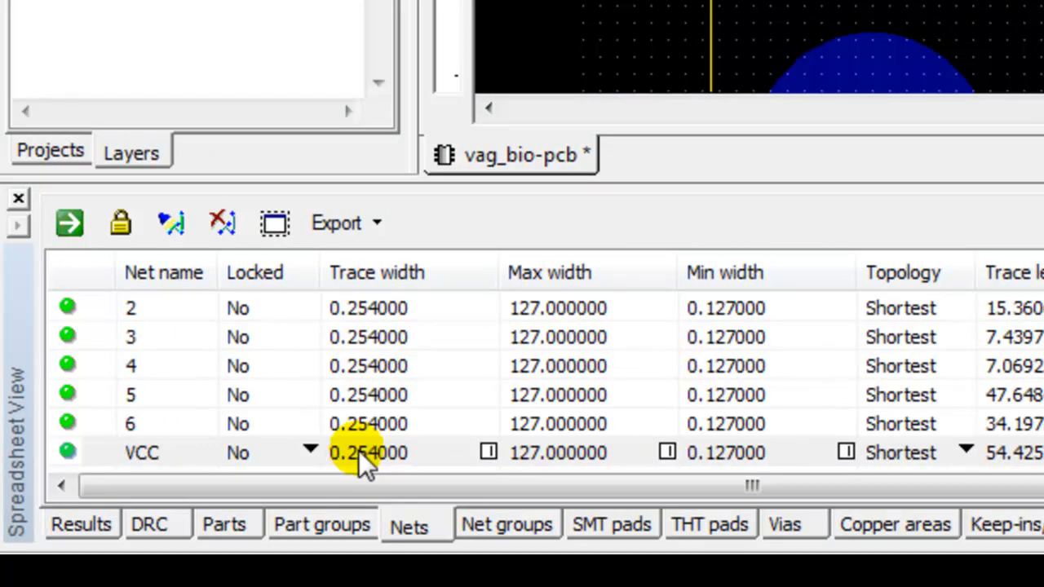
Enter a larger trace width for the VCC net and rerun the routing.
double_click(362, 453)
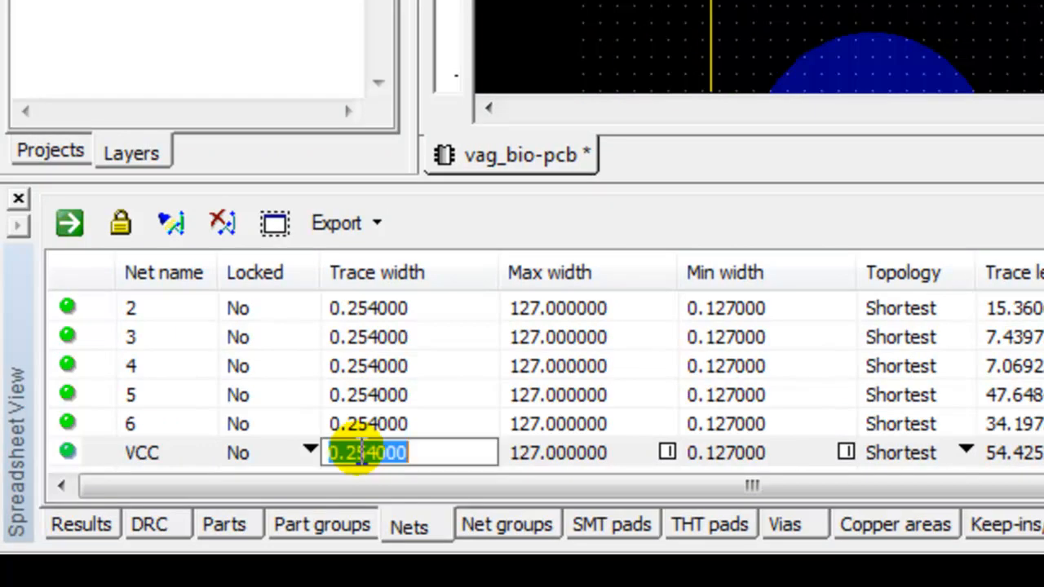
text(.)
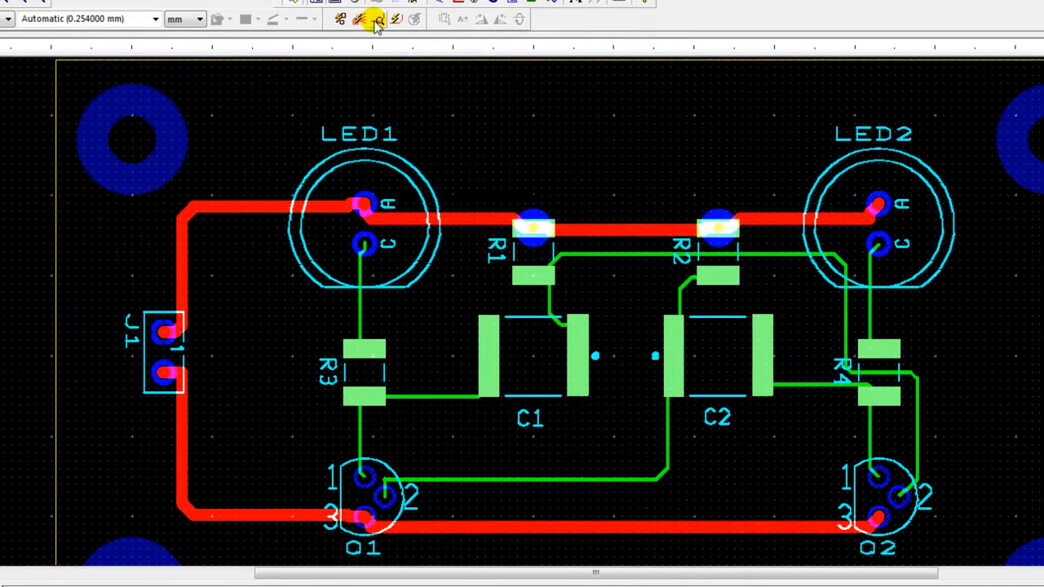
click(377, 20)
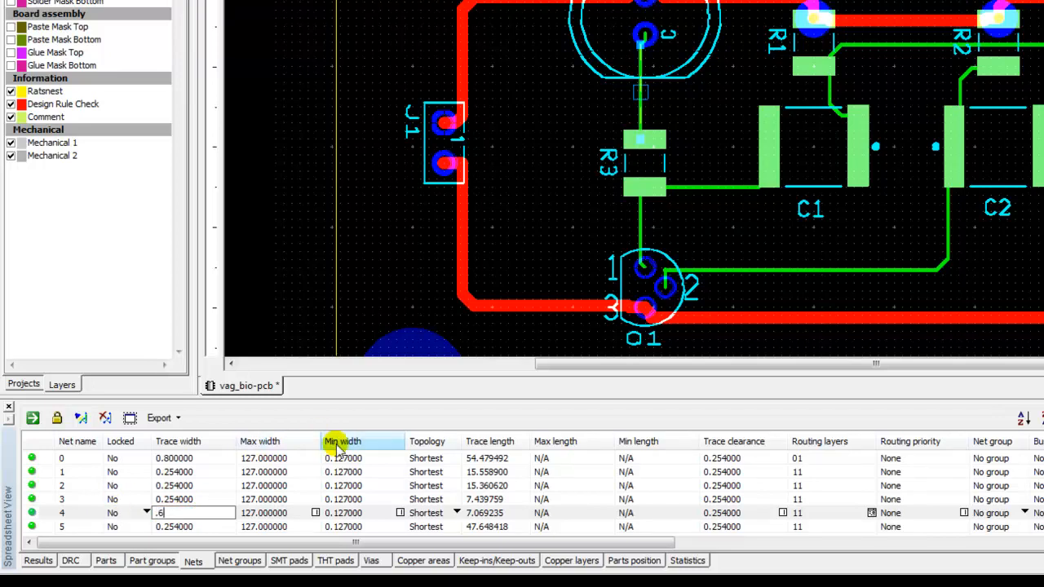
Set the trace width of net 4, between LED1's cathode and R3, to 0.6 mm.
key(Return)
click(557, 157)
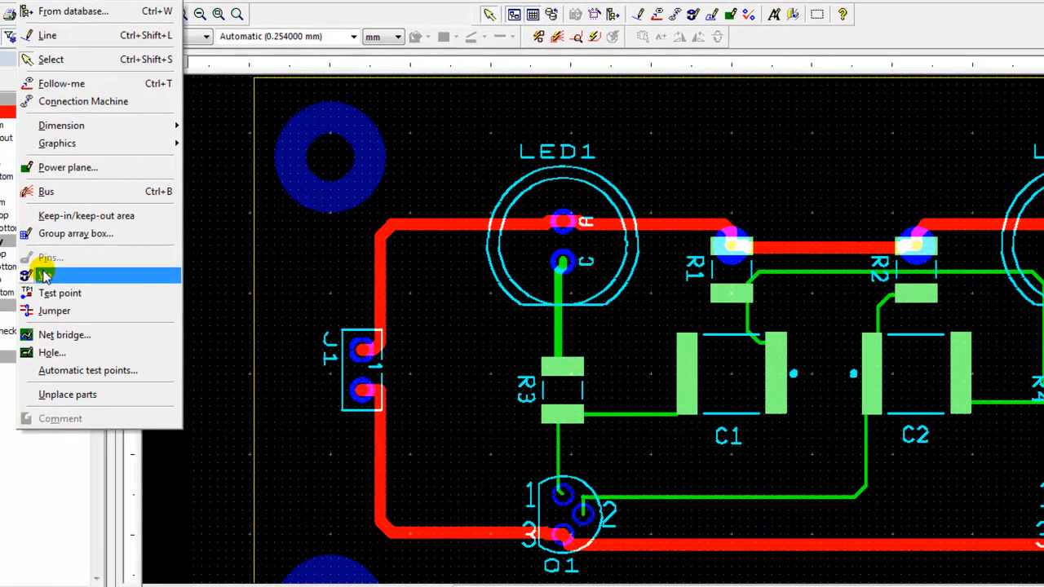
Place a Copper Top to Copper Bottom via in the empty area above R1 and R2, and end via placement.
click(41, 273)
click(807, 153)
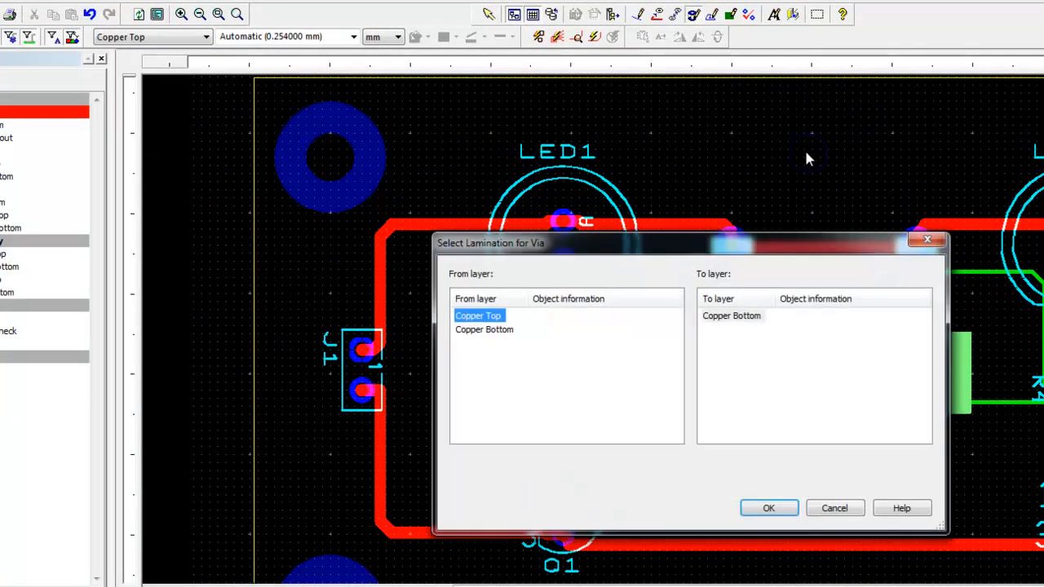
click(766, 509)
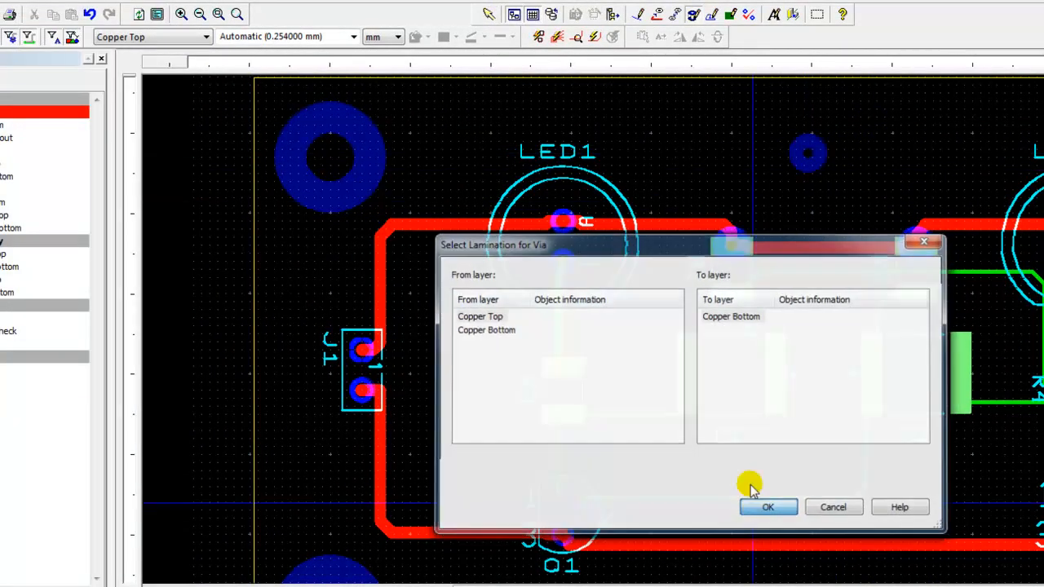
scroll(818, 159, up, 3)
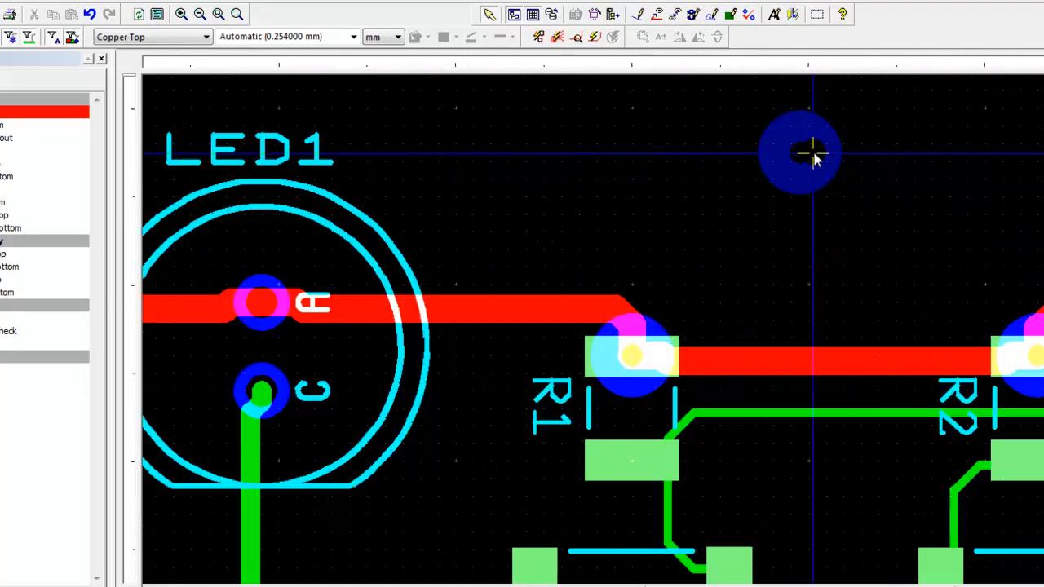
click(489, 17)
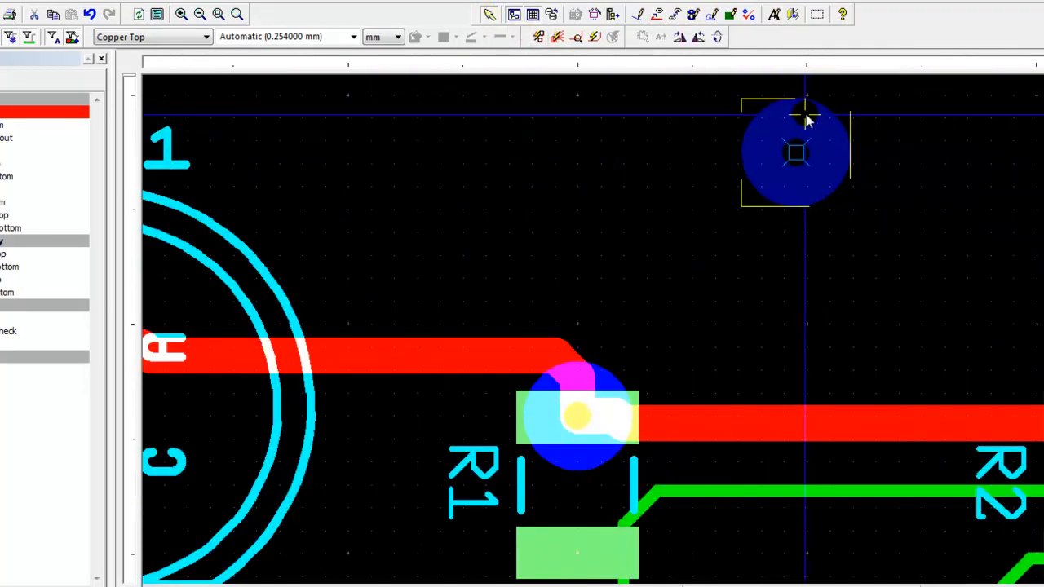
Give the unconnected via a custom, smaller pad diameter instead of the design-rule size.
right_click(806, 119)
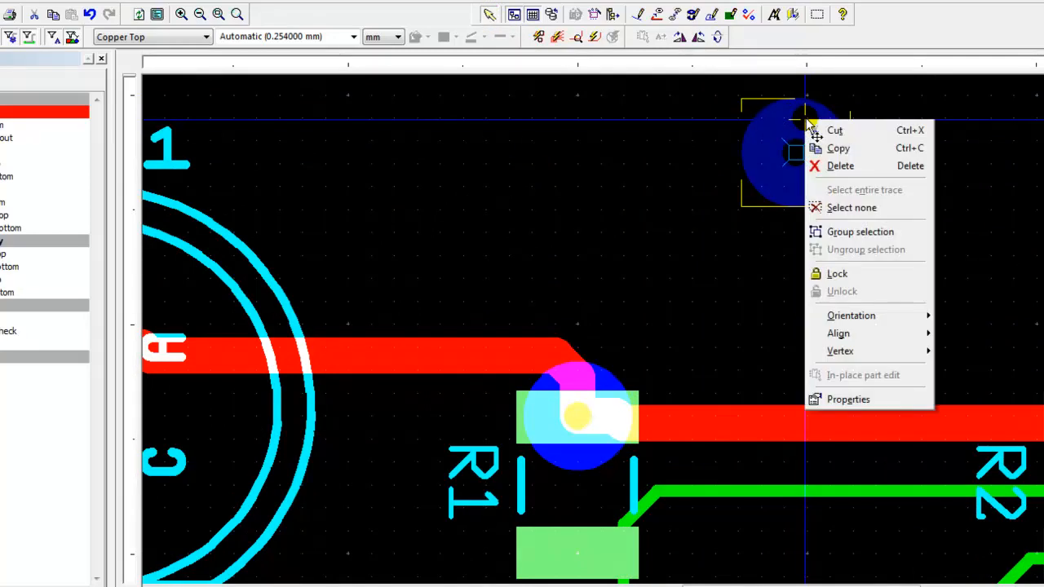
click(860, 399)
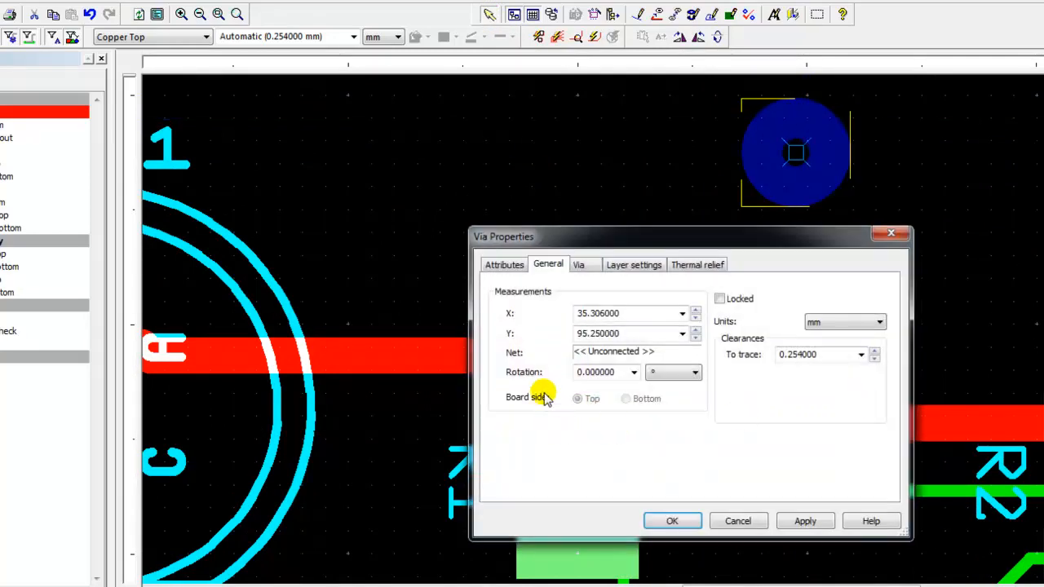
click(578, 266)
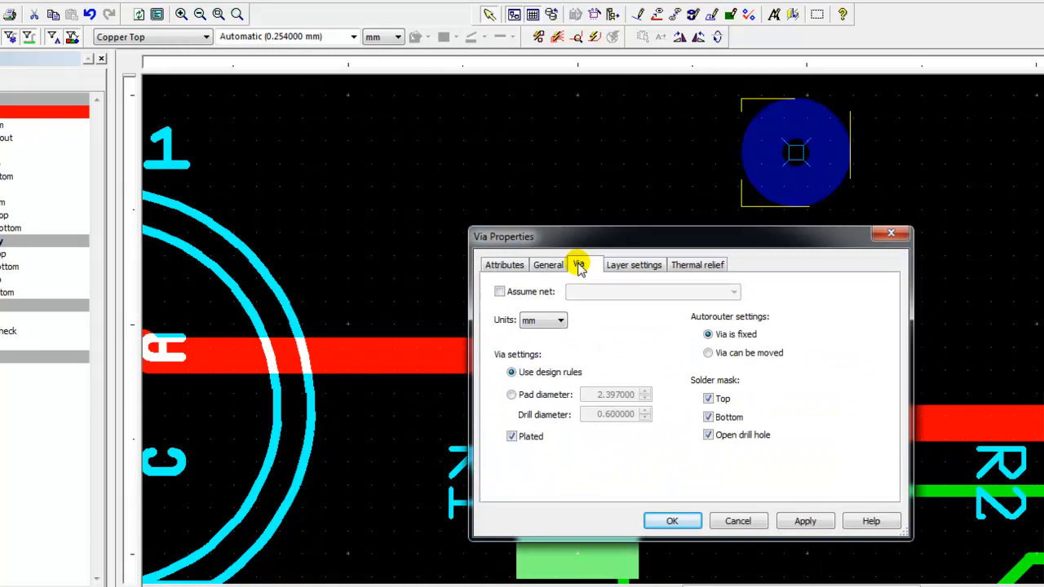
click(511, 395)
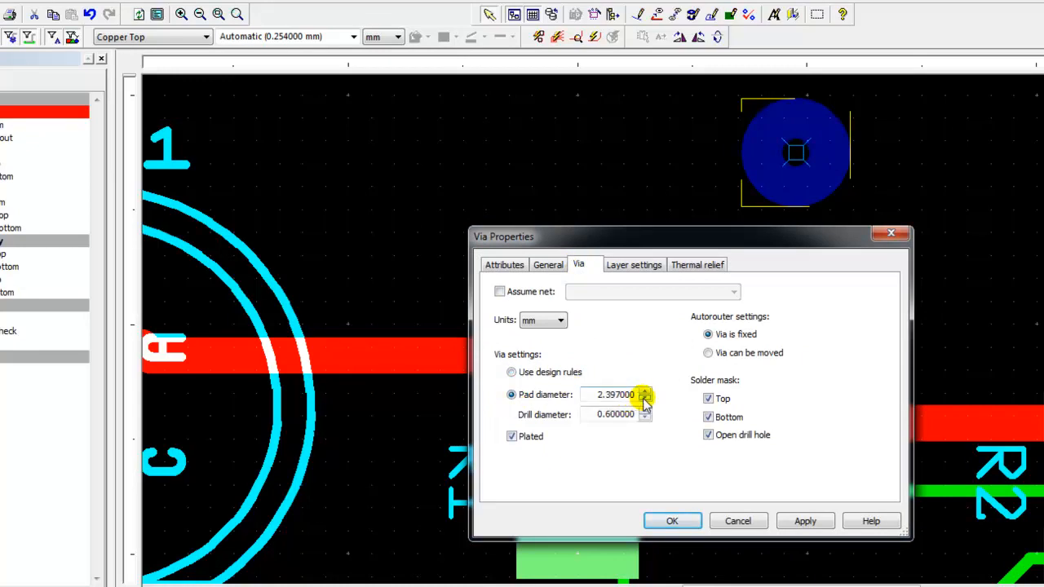
click(801, 522)
click(673, 521)
click(596, 266)
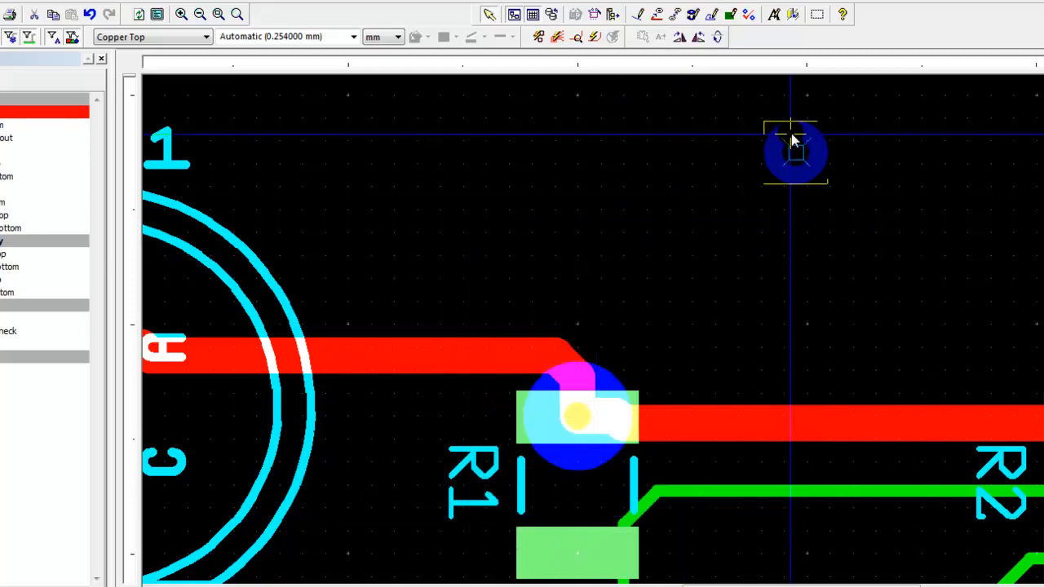
Replace the large vias on R1 and R2 by removing them and putting a copy of the small via on R2's upper pad.
drag(791, 141, 794, 163)
drag(627, 129, 624, 114)
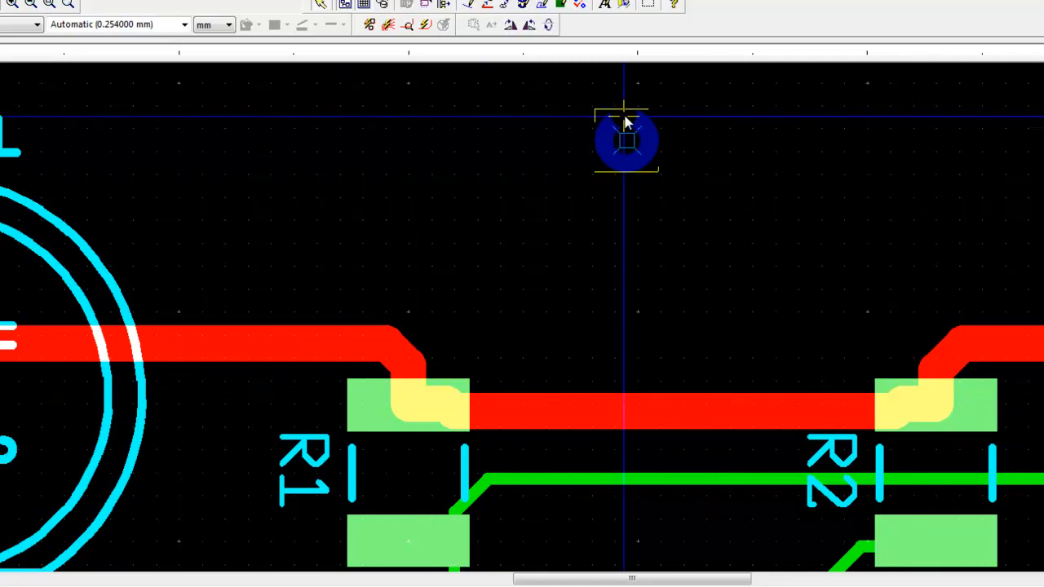
click(930, 405)
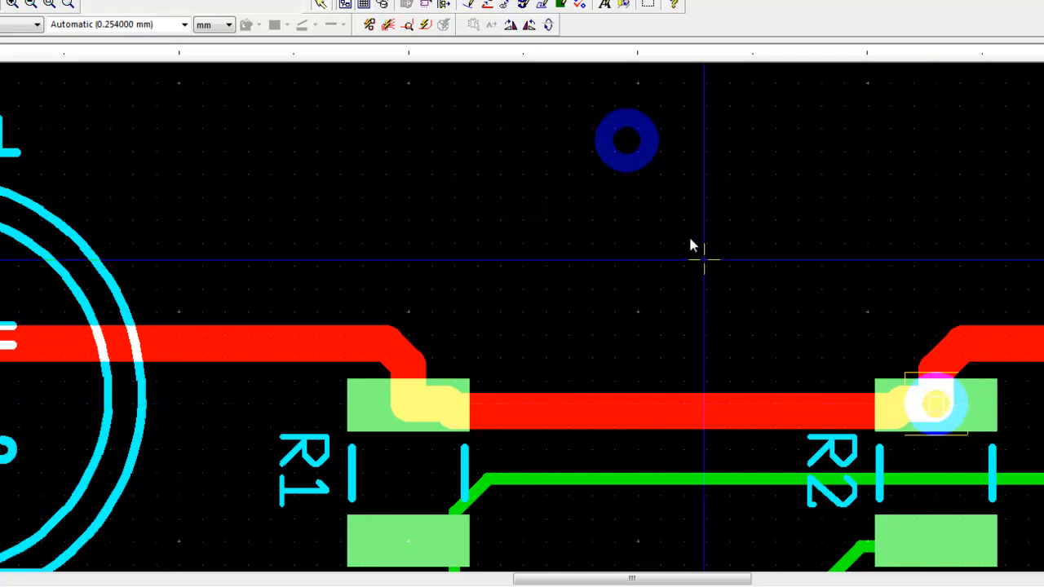
Move the remaining small via onto R1's upper pad, aligned with the VCC trace, and rerun the routing.
click(625, 163)
drag(626, 167, 418, 420)
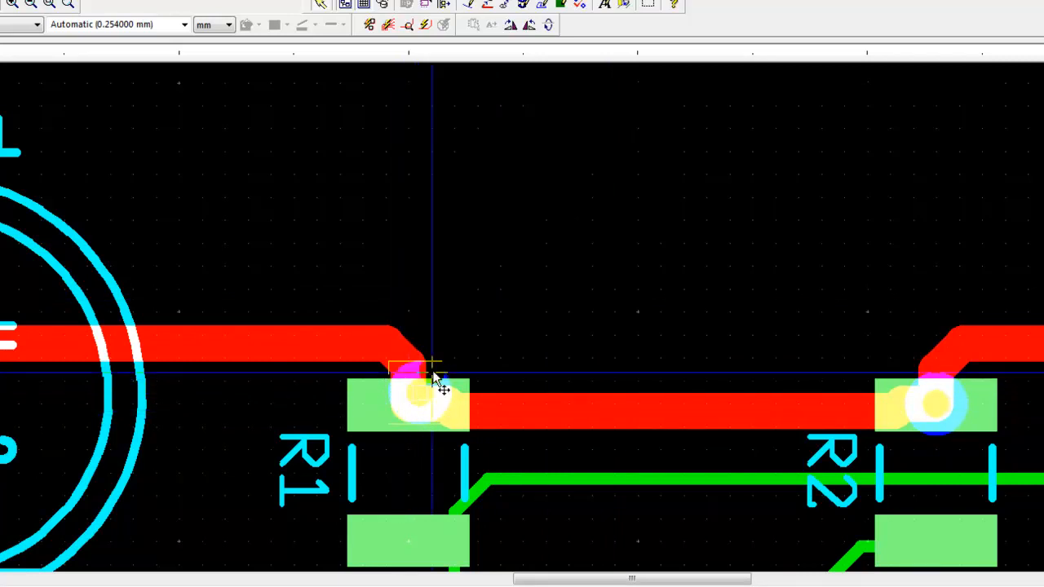
drag(433, 372, 432, 383)
click(537, 250)
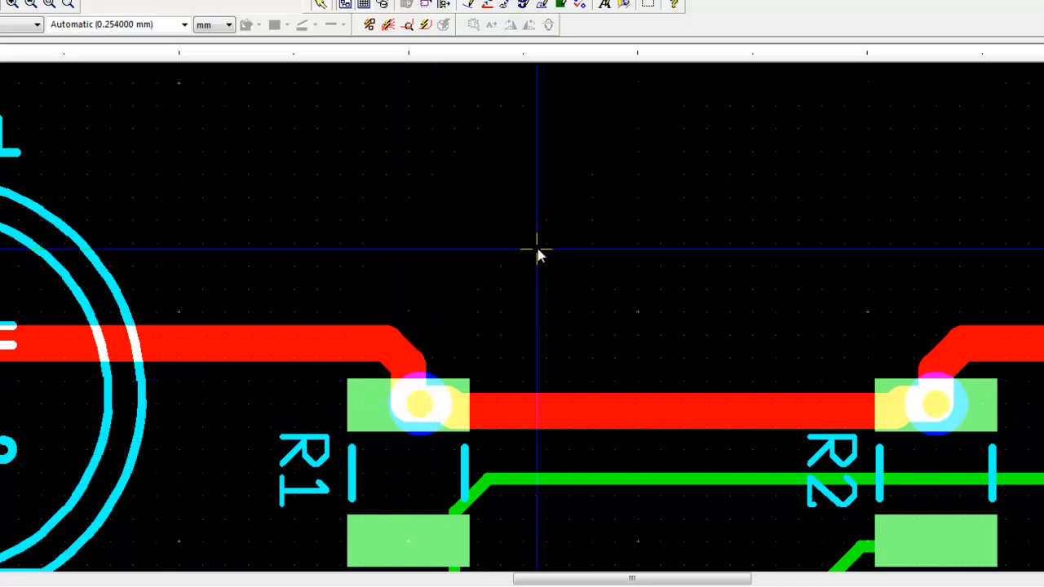
click(426, 24)
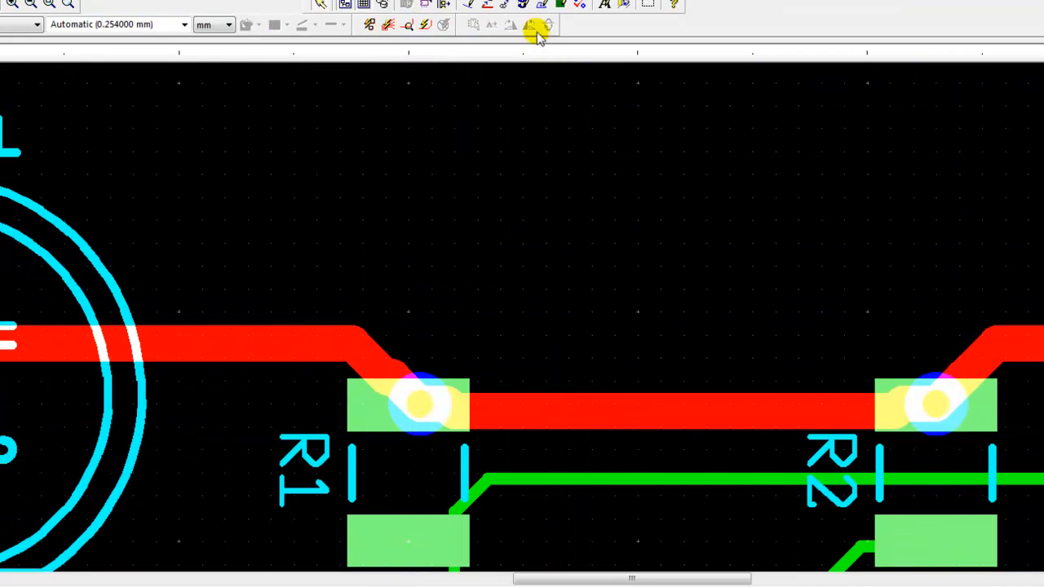
Open the 3D view again and rotate the board to check the smaller vias and widened traces.
scroll(608, 193, down, 3)
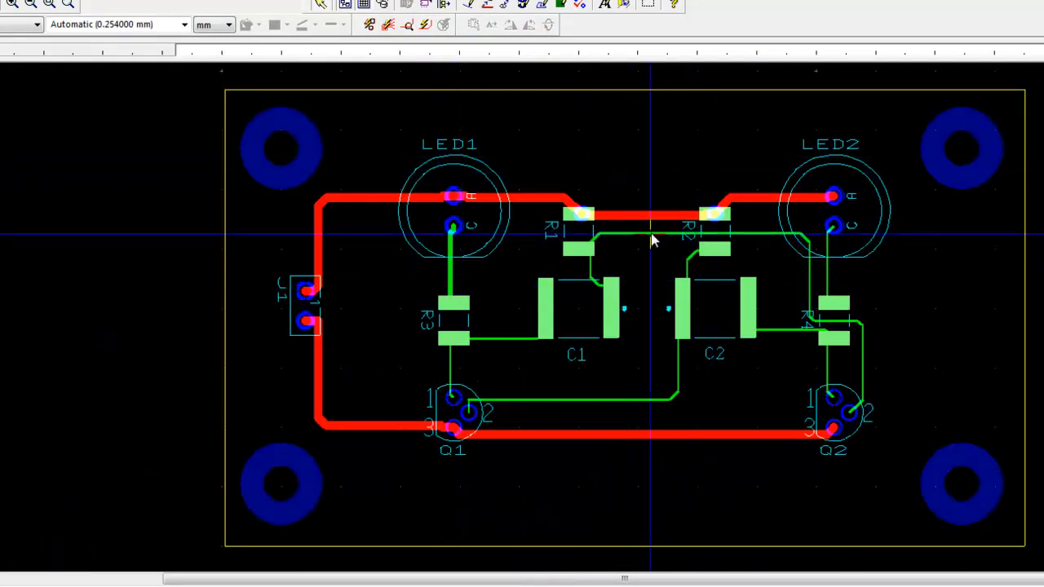
click(624, 6)
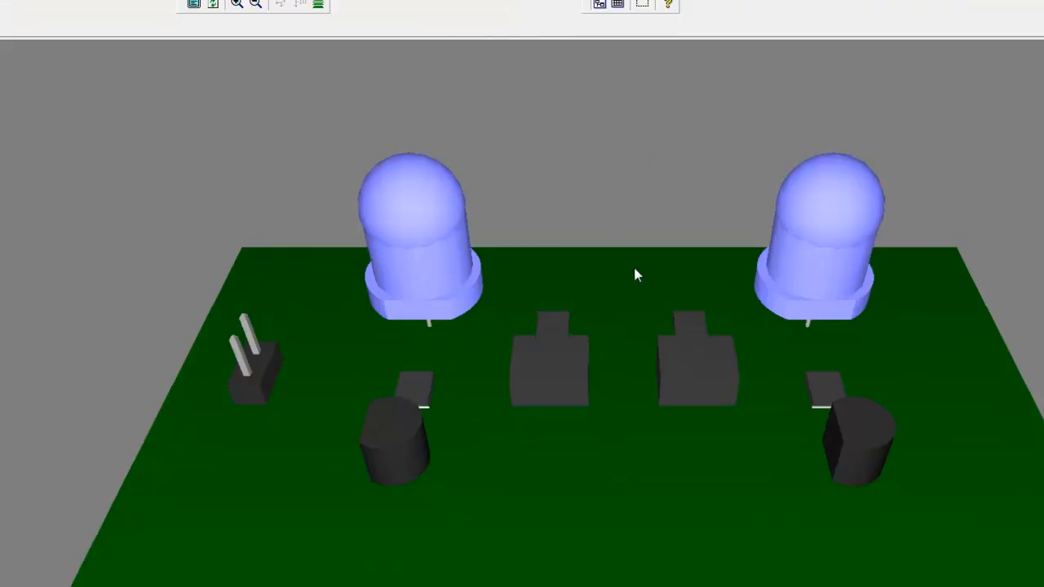
drag(630, 251, 630, 498)
drag(608, 160, 654, 517)
drag(635, 391, 633, 534)
drag(640, 359, 639, 466)
drag(627, 410, 617, 431)
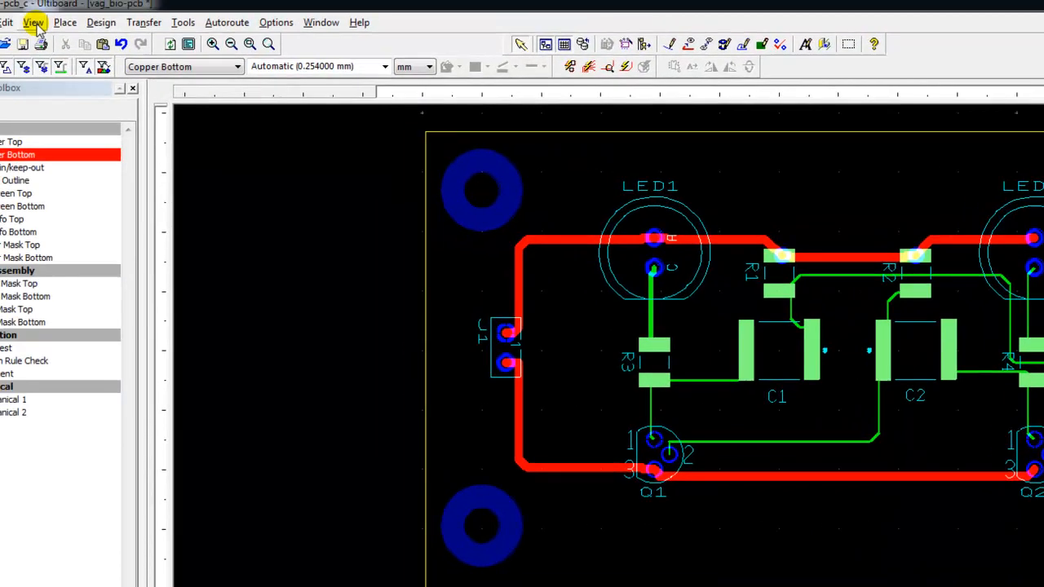
Show the 3D Preview alongside the layout and bring the board into view.
click(33, 22)
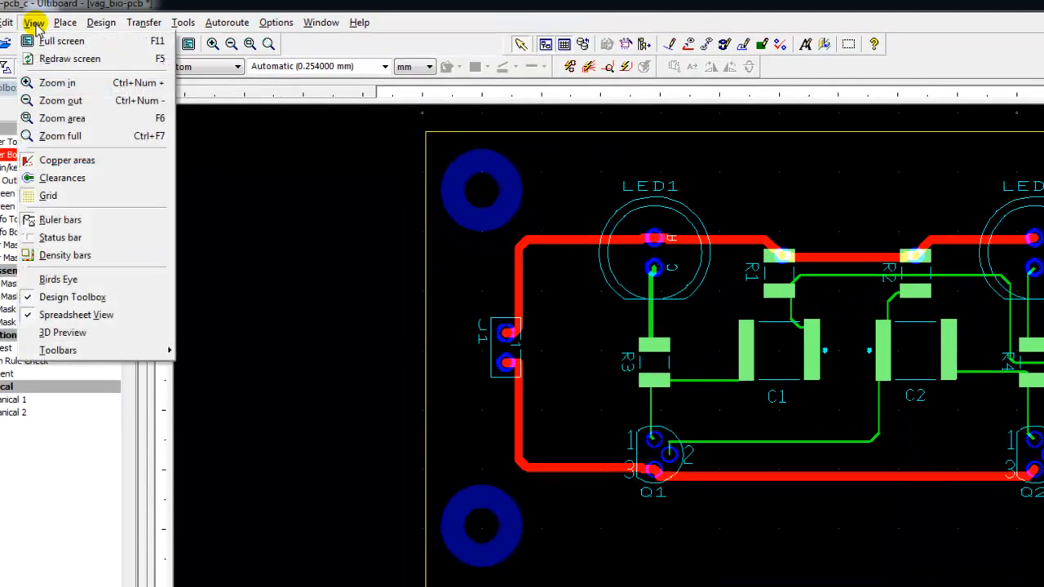
click(50, 334)
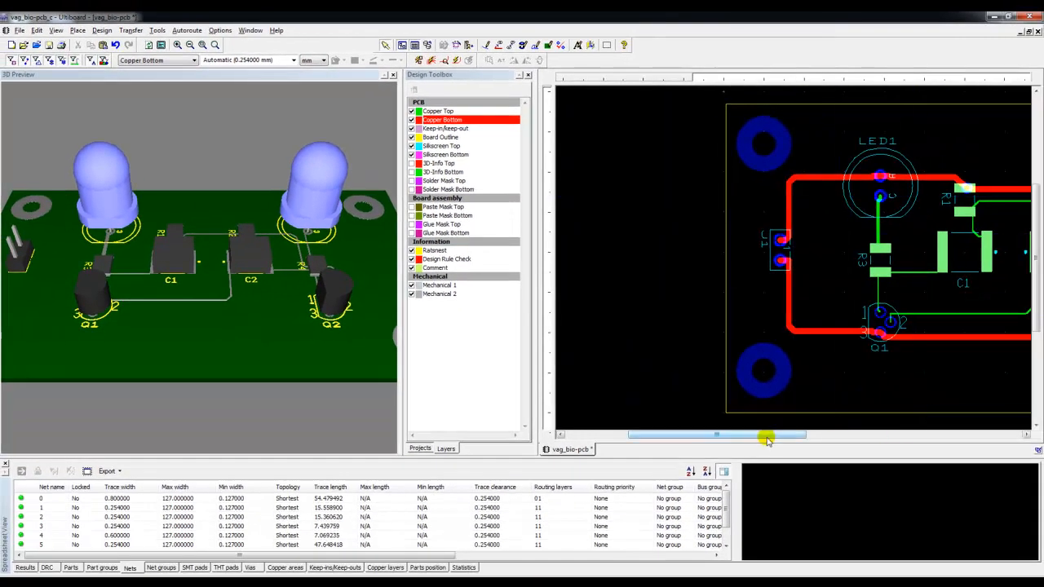
drag(766, 440, 827, 438)
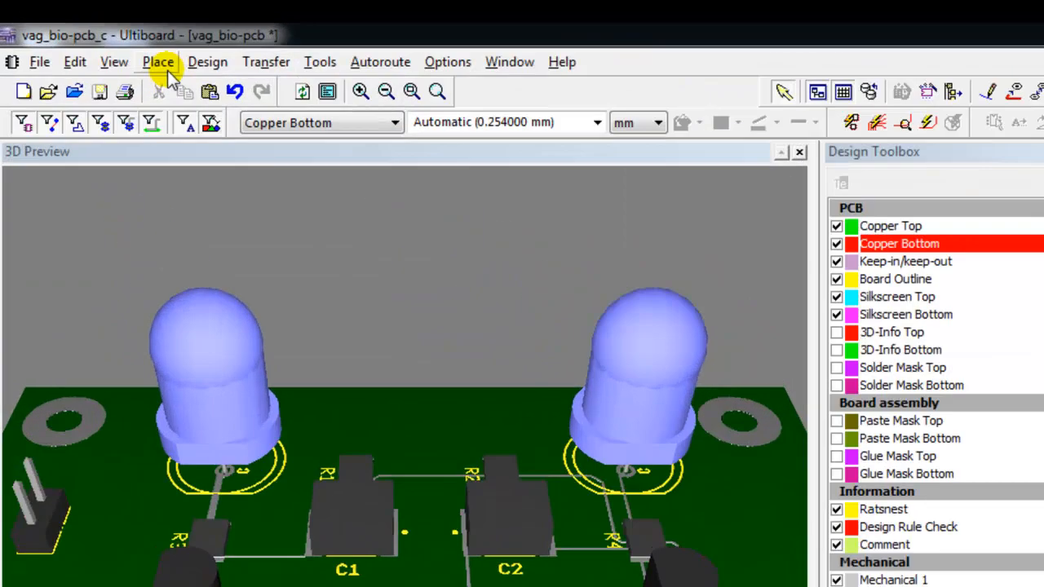
Place a power plane for net 0 on the Copper Bottom layer.
click(77, 30)
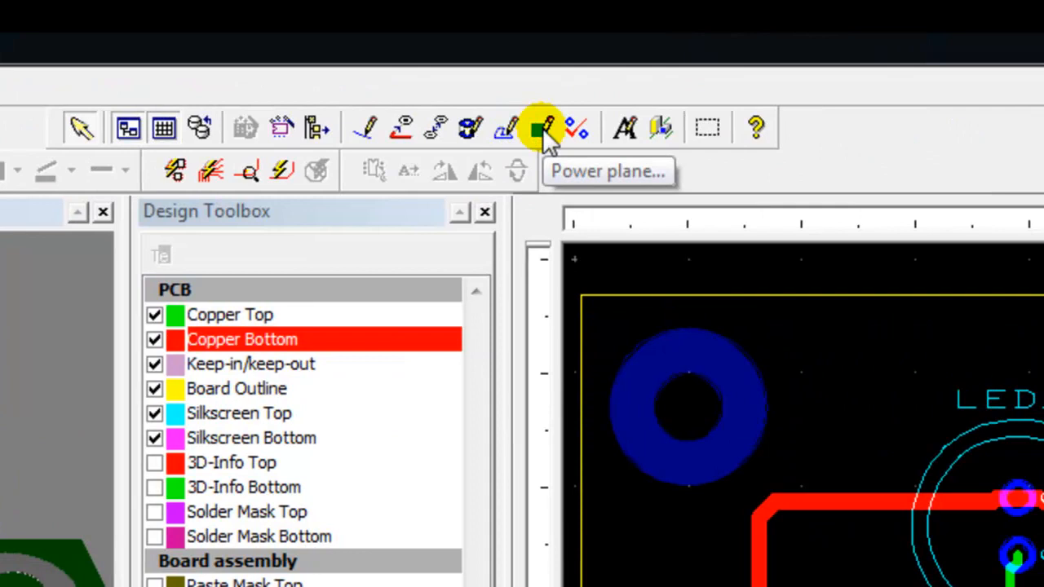
click(544, 130)
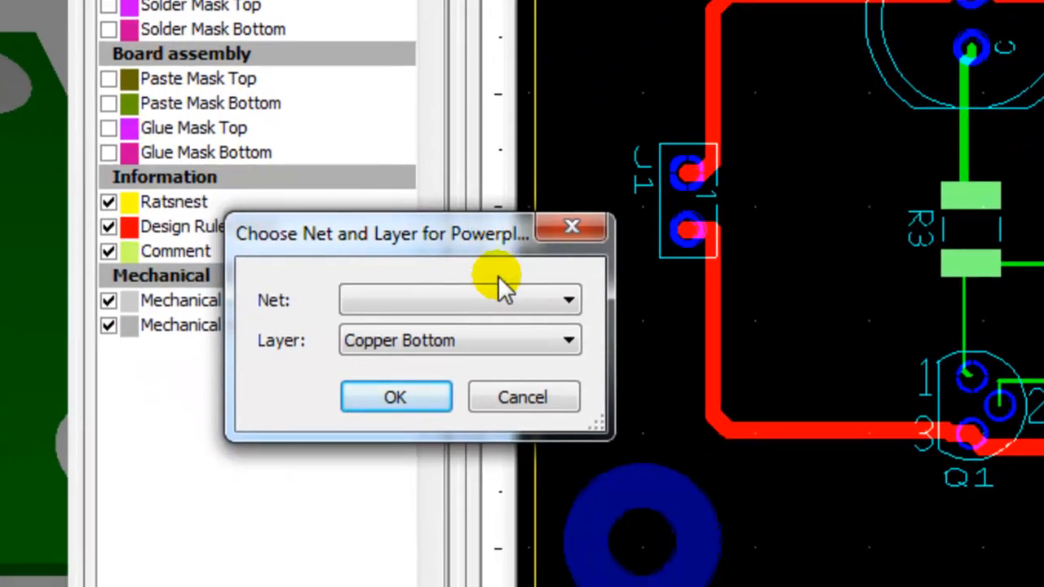
click(569, 300)
click(399, 327)
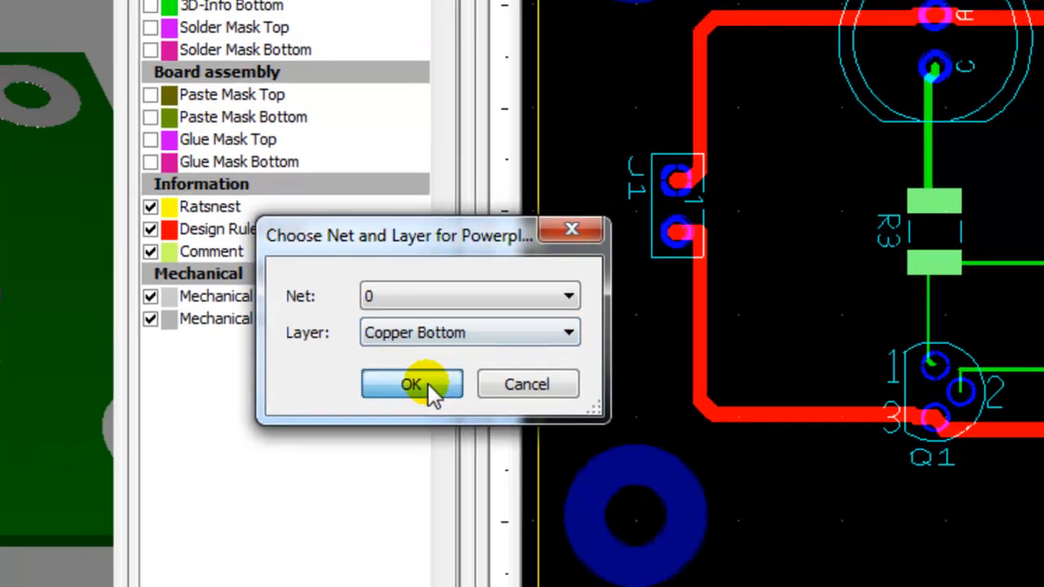
click(424, 384)
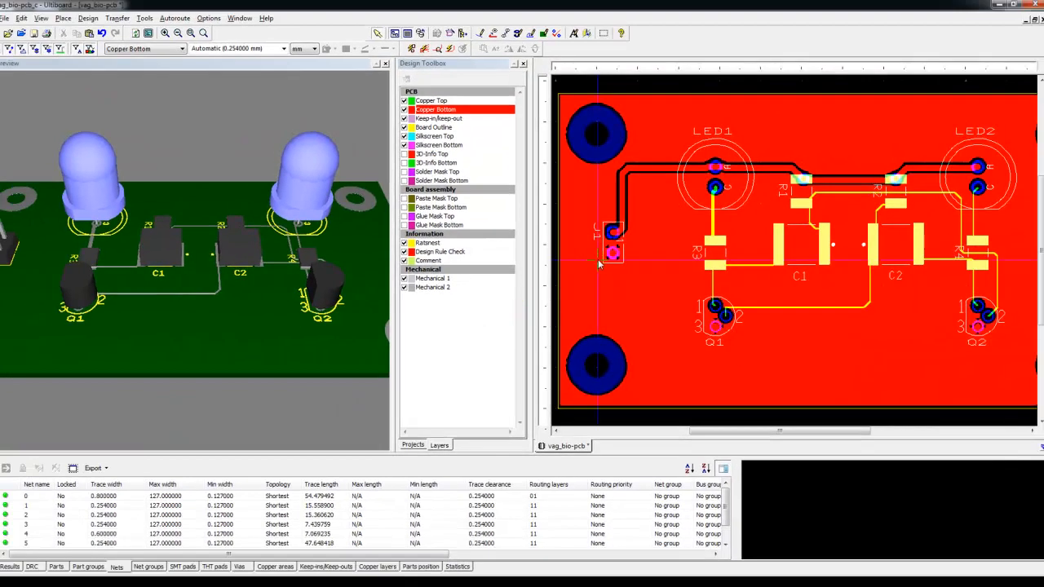
Rotate the board in the 3D Preview to examine the copper plane on the underside, and return to a view from above.
drag(204, 203, 208, 318)
drag(205, 182, 226, 323)
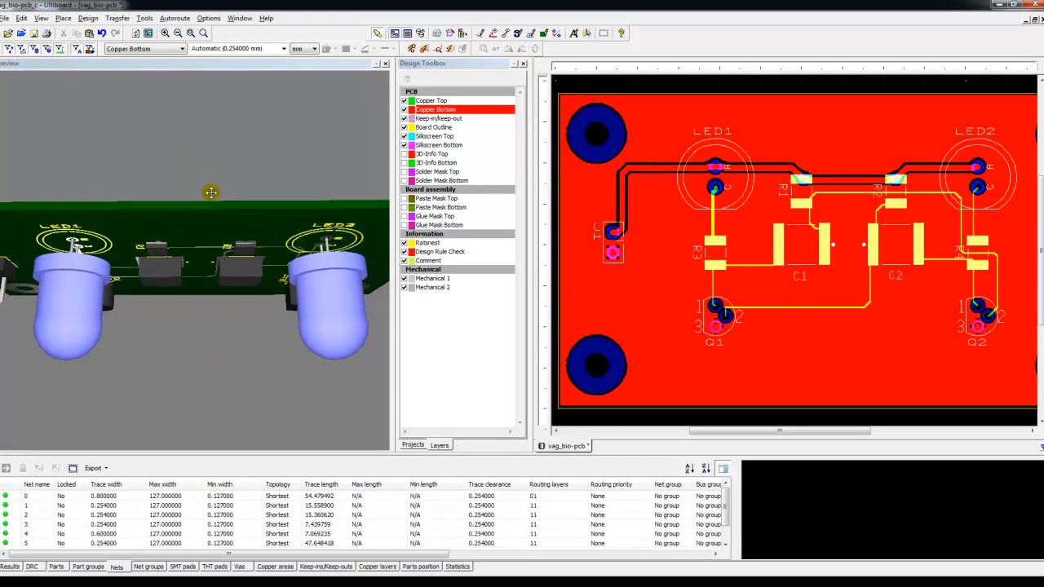
drag(204, 158, 181, 326)
drag(190, 239, 217, 352)
drag(204, 238, 165, 255)
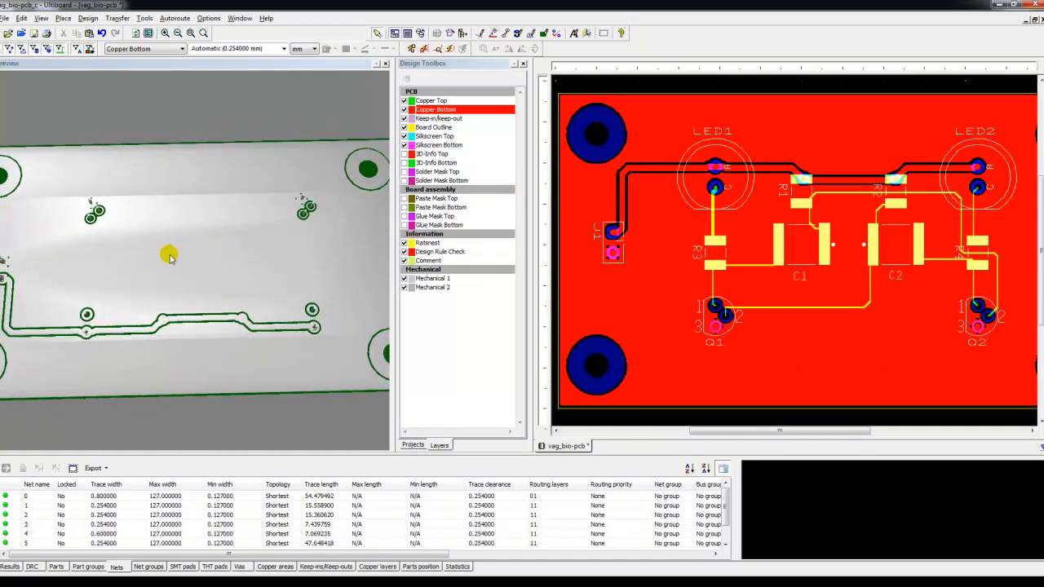
drag(261, 364, 263, 149)
drag(298, 314, 294, 249)
drag(310, 291, 281, 255)
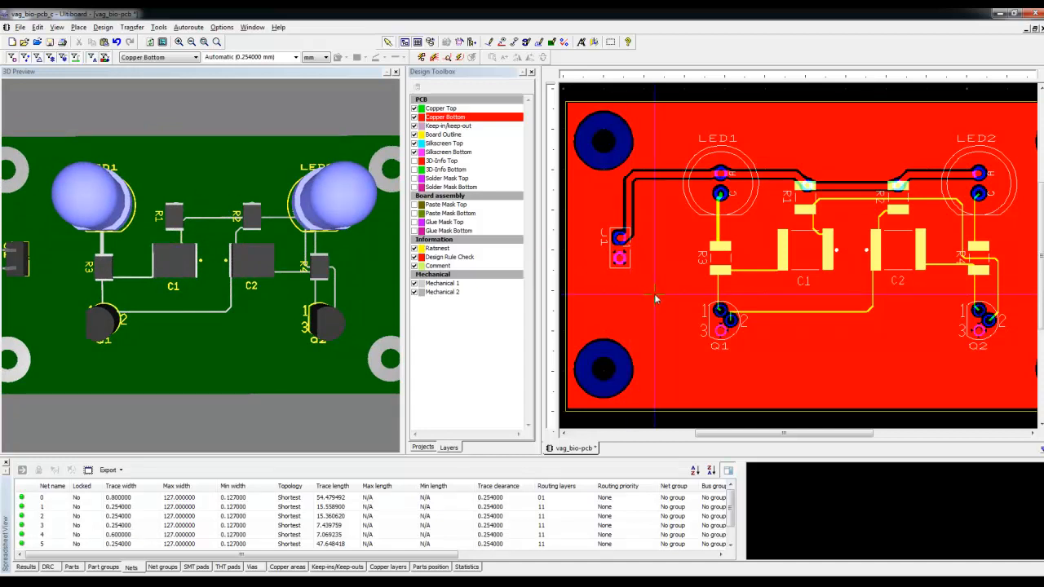
Undo the Copper Bottom power plane and place one for net 0 on the Copper Top layer instead.
key(ctrl+z)
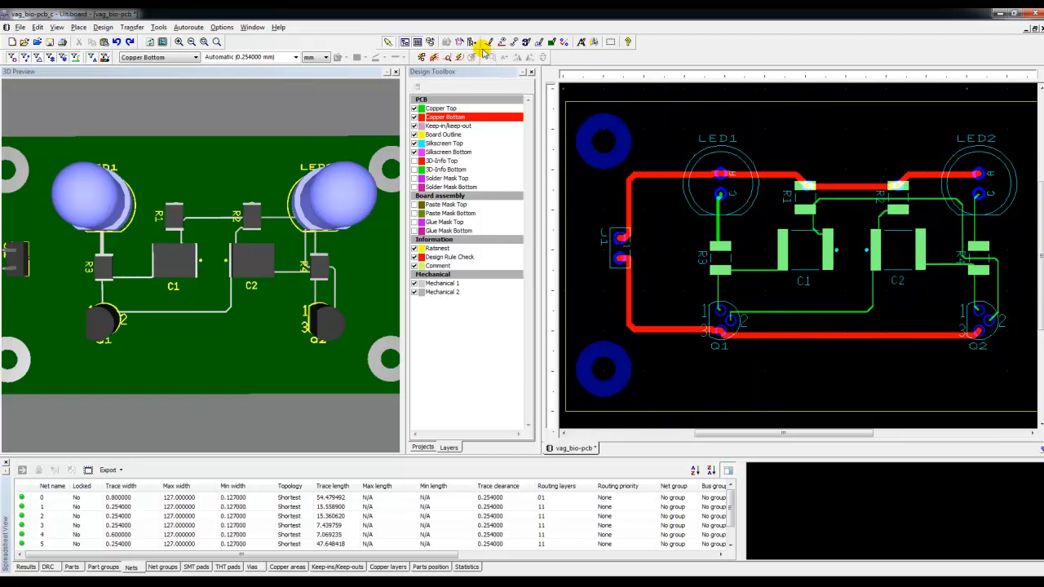
click(551, 42)
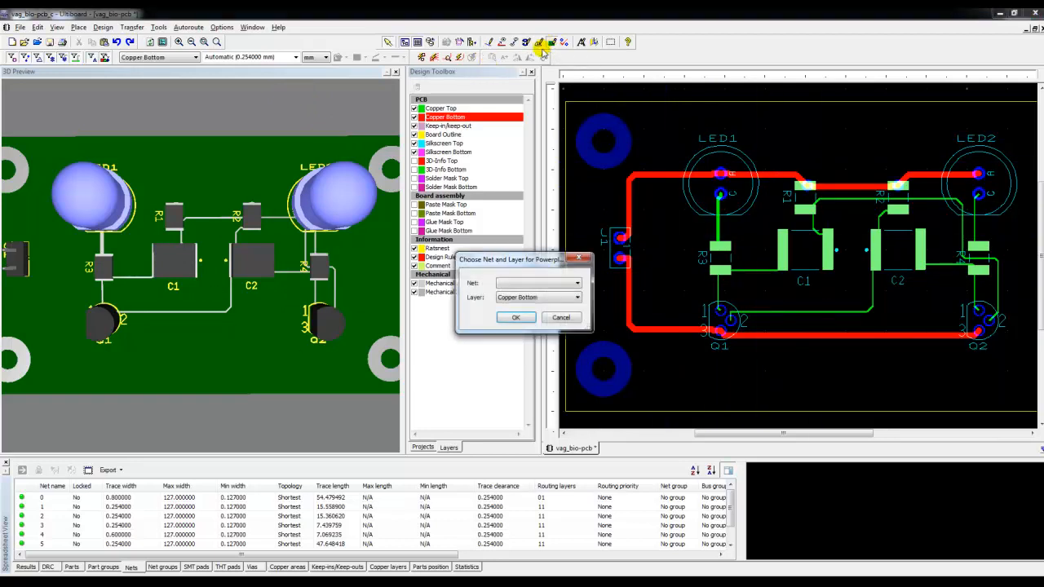
click(580, 297)
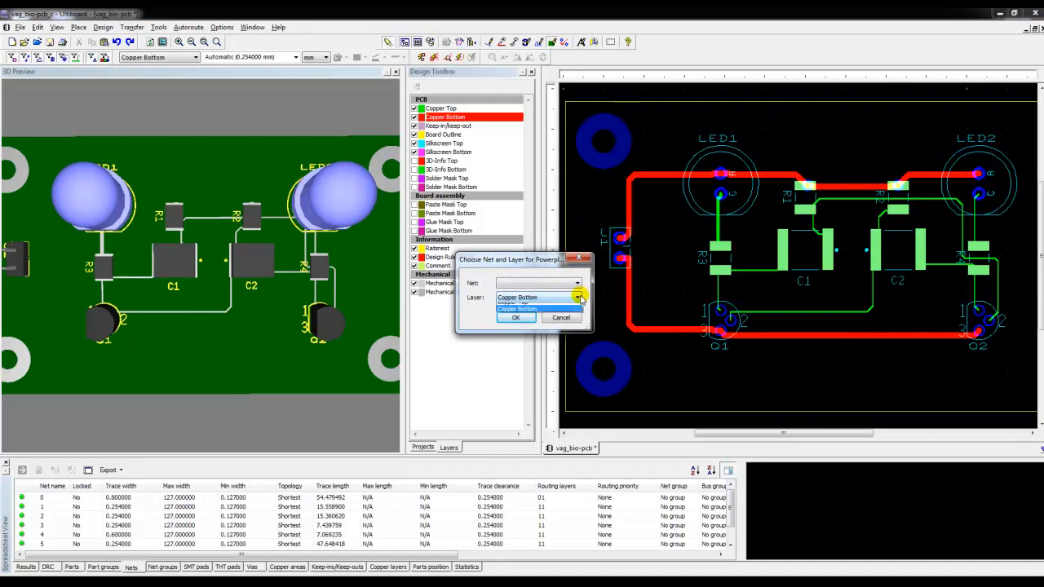
click(536, 308)
click(577, 283)
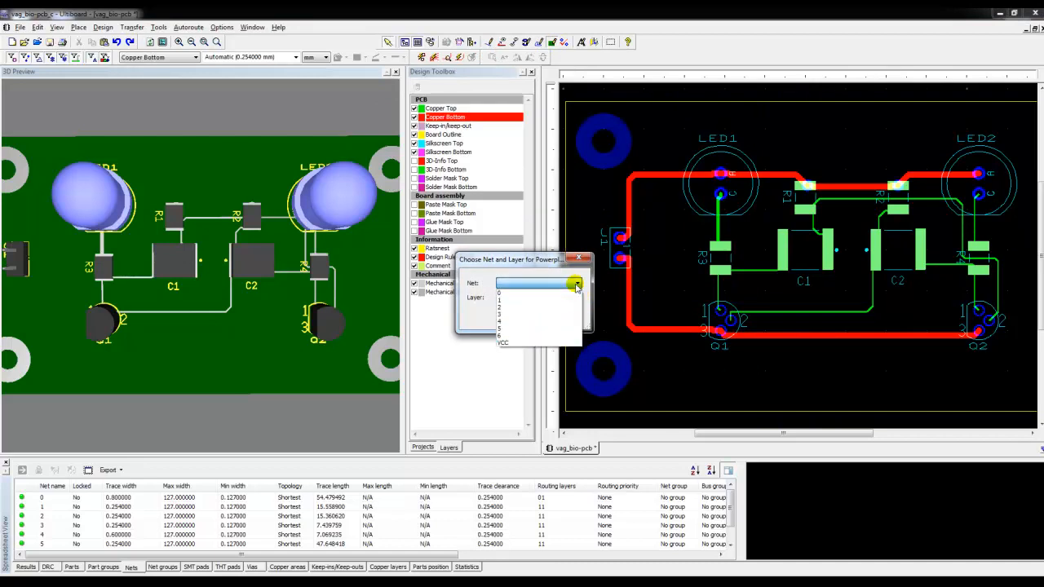
click(512, 298)
click(519, 318)
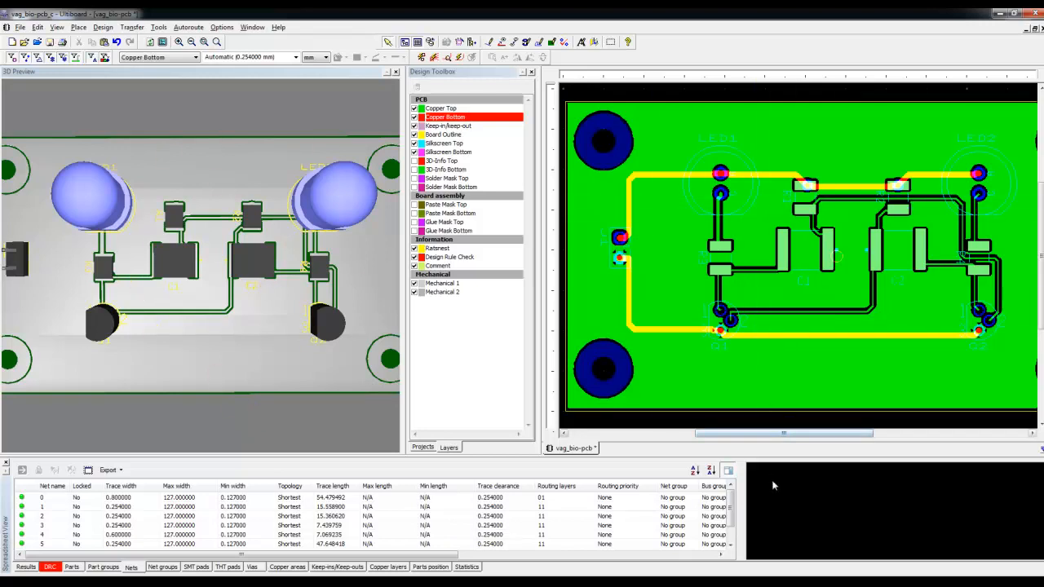
Check the net 0 trace between Q1 and Q2 against the top plane, and undo the Copper Top power plane.
click(326, 518)
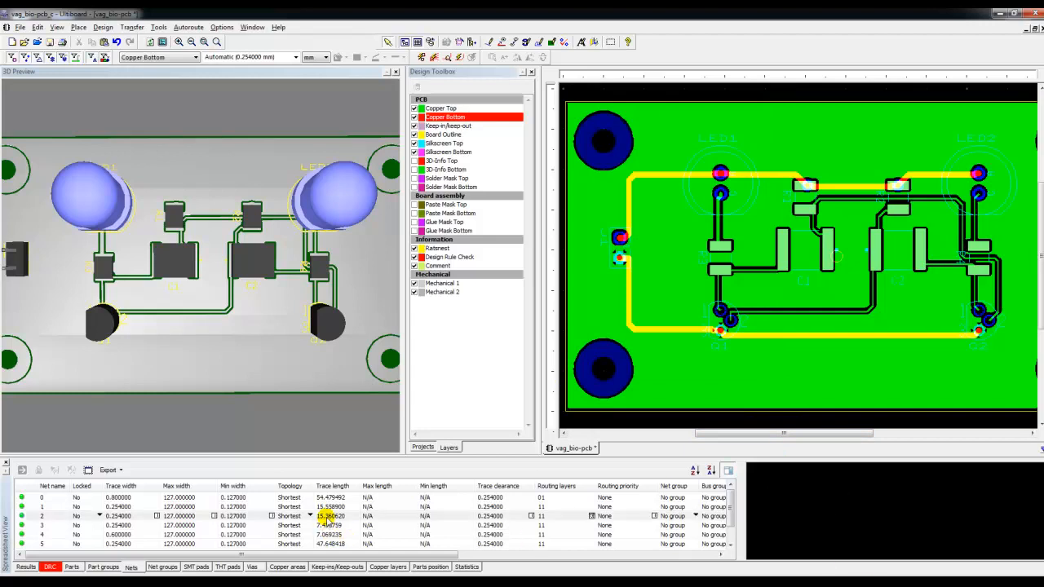
click(839, 338)
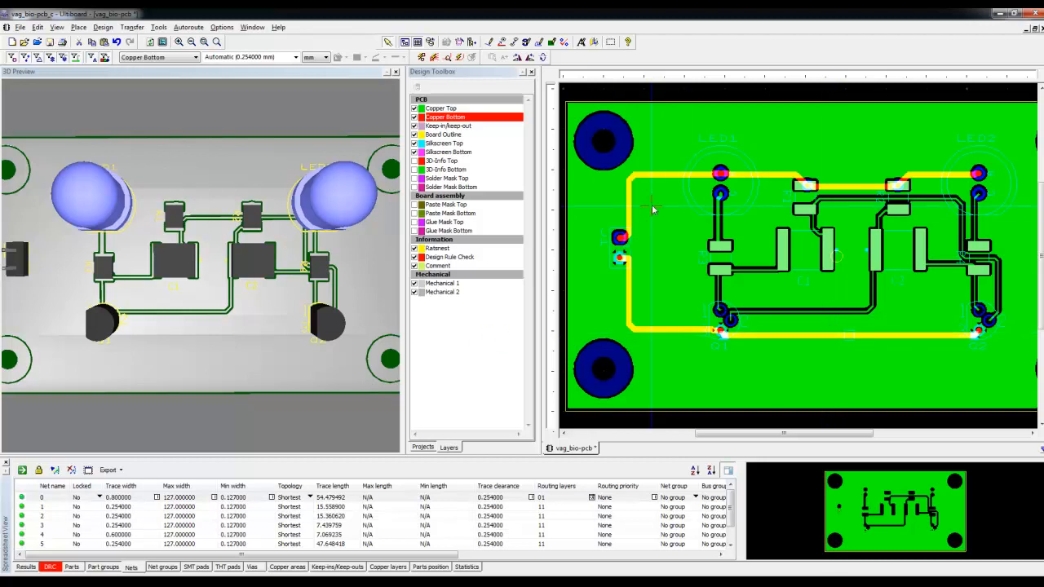
key(ctrl+z)
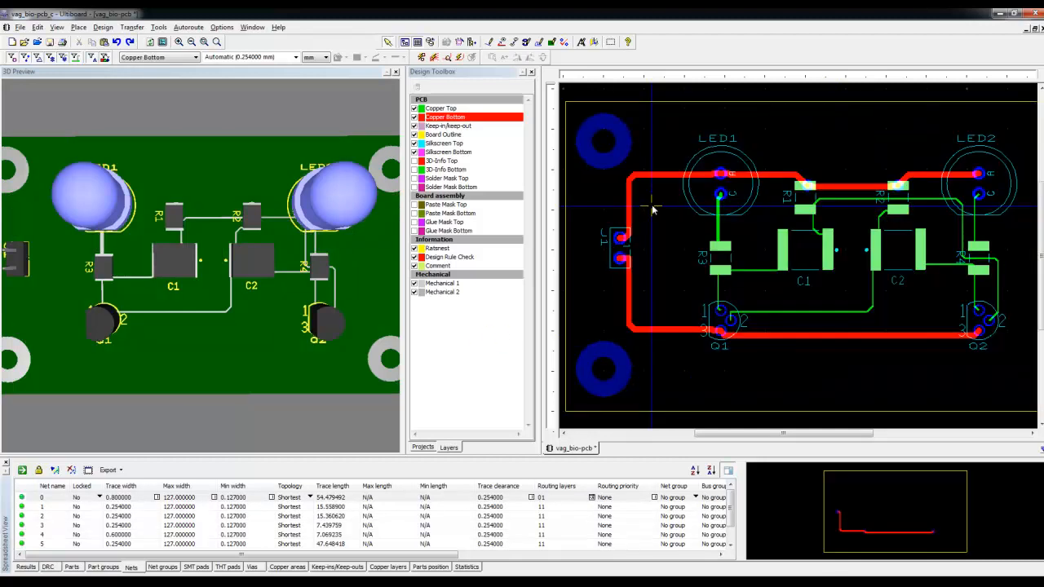
Select the vertical trace beside R4 and close the 3D Preview.
click(996, 282)
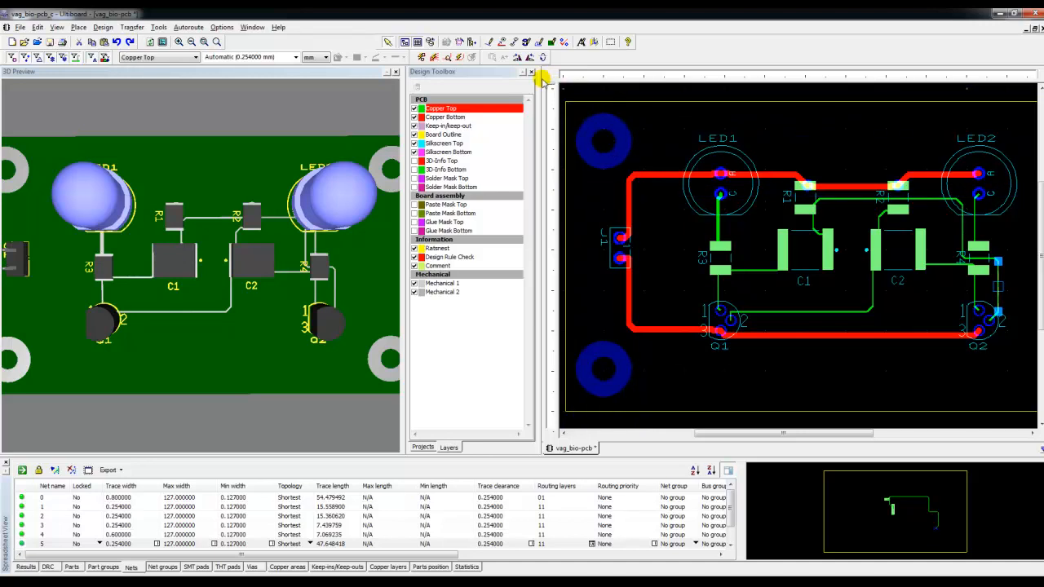
click(395, 72)
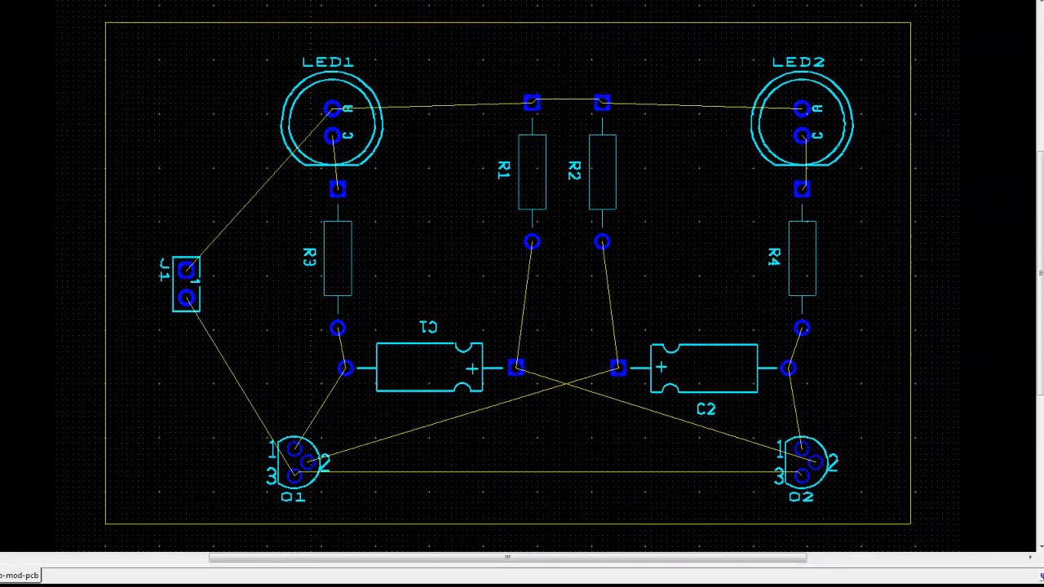
Try autorouting the through-hole vag_bio-mod-pcb board with both copper layers enabled, and undo the routing.
click(344, 12)
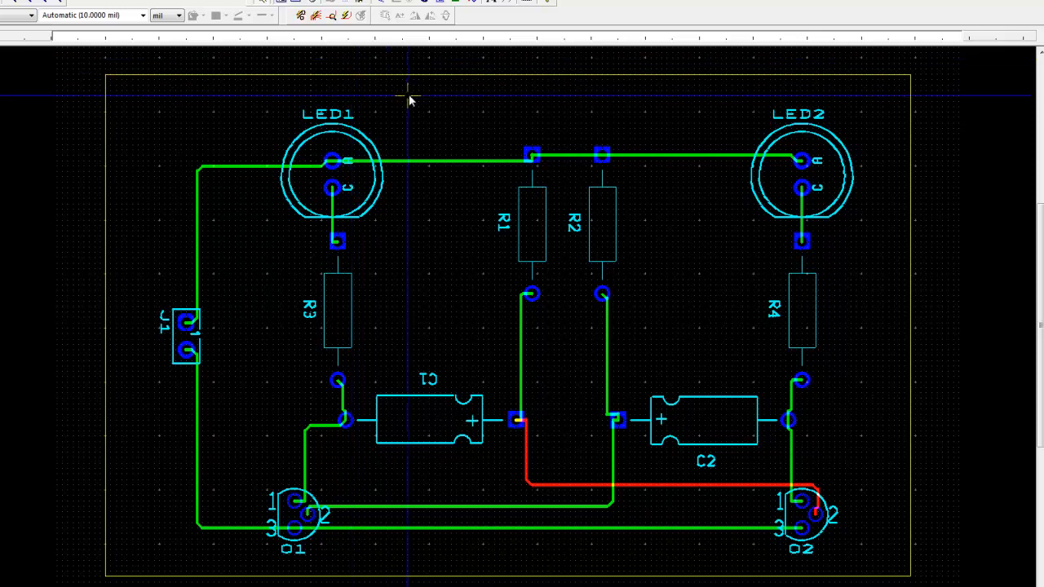
key(ctrl+z)
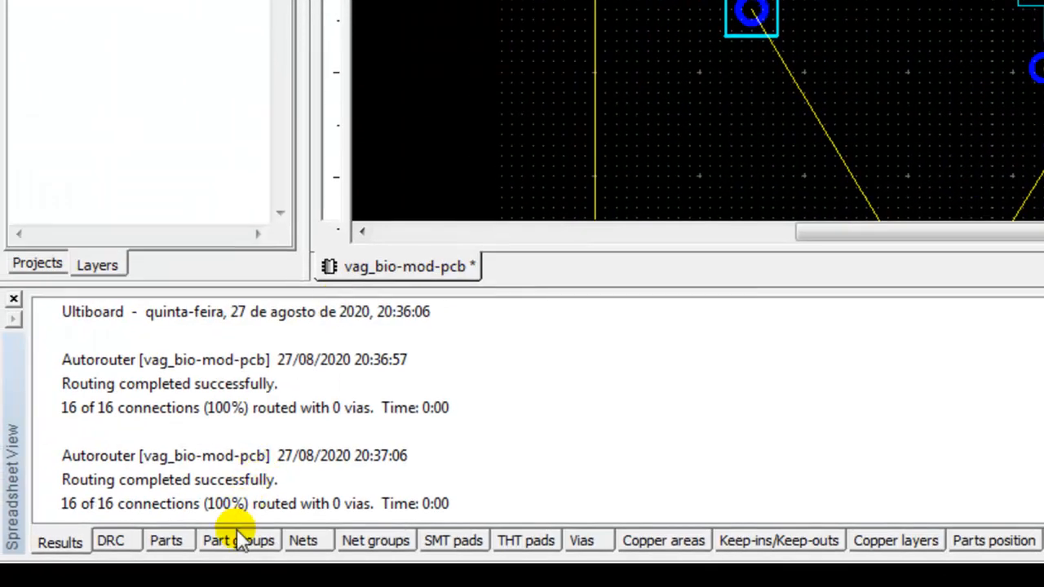
Restrict the first net in the net list to Copper Bottom by disabling Copper Top as a routing layer.
click(303, 540)
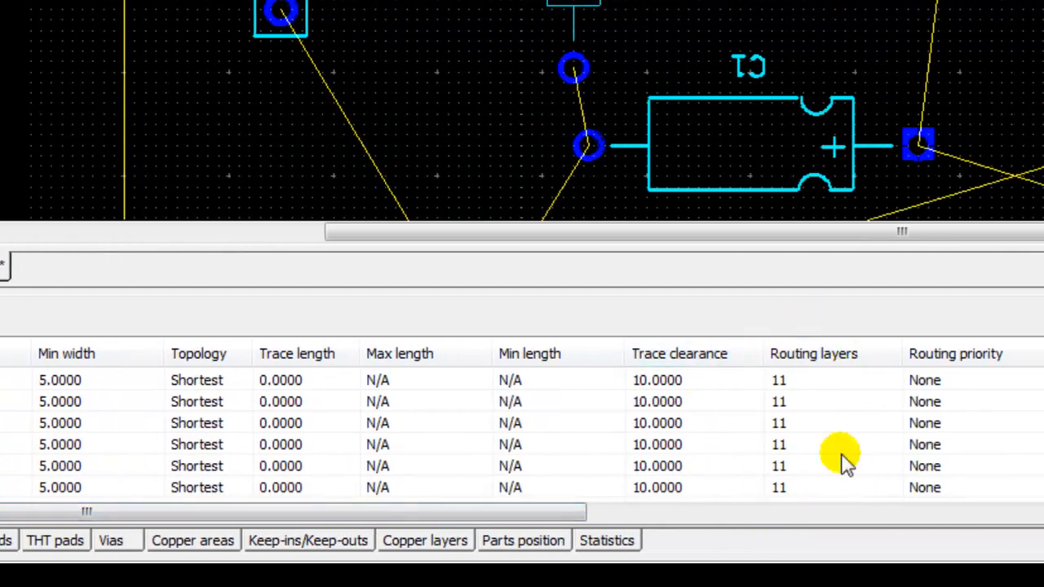
click(885, 380)
click(894, 380)
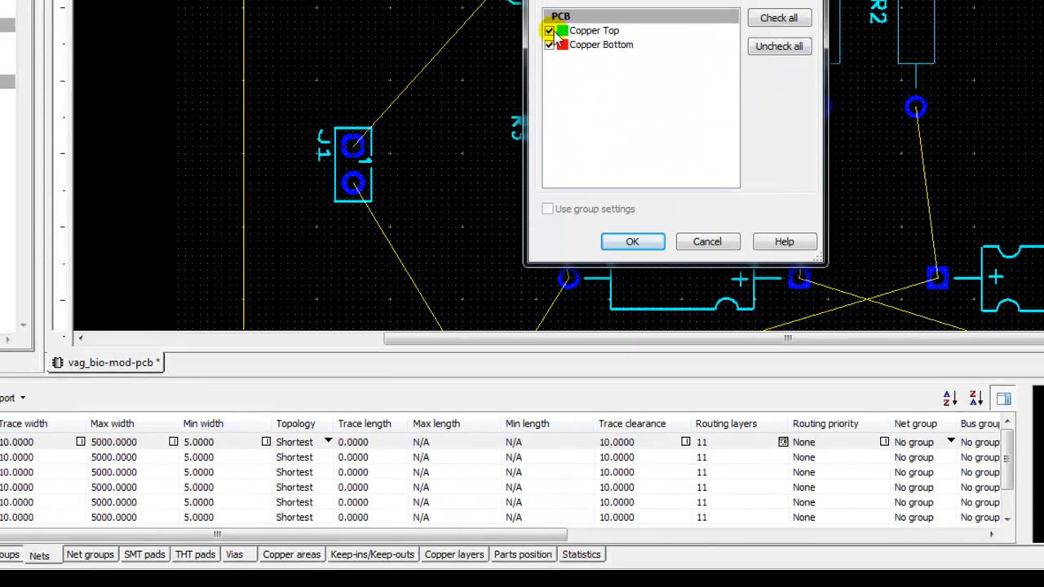
click(550, 31)
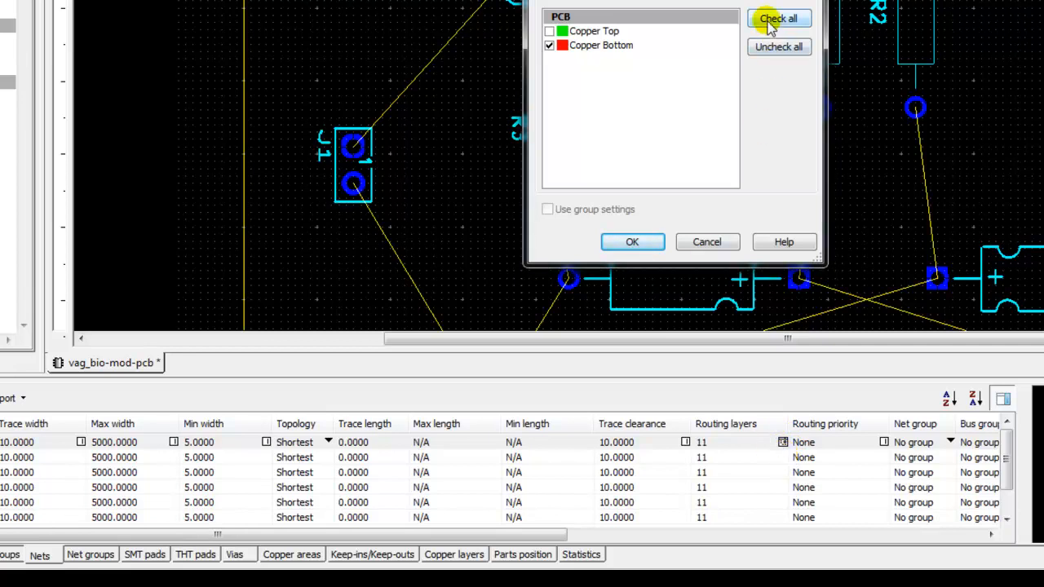
click(632, 242)
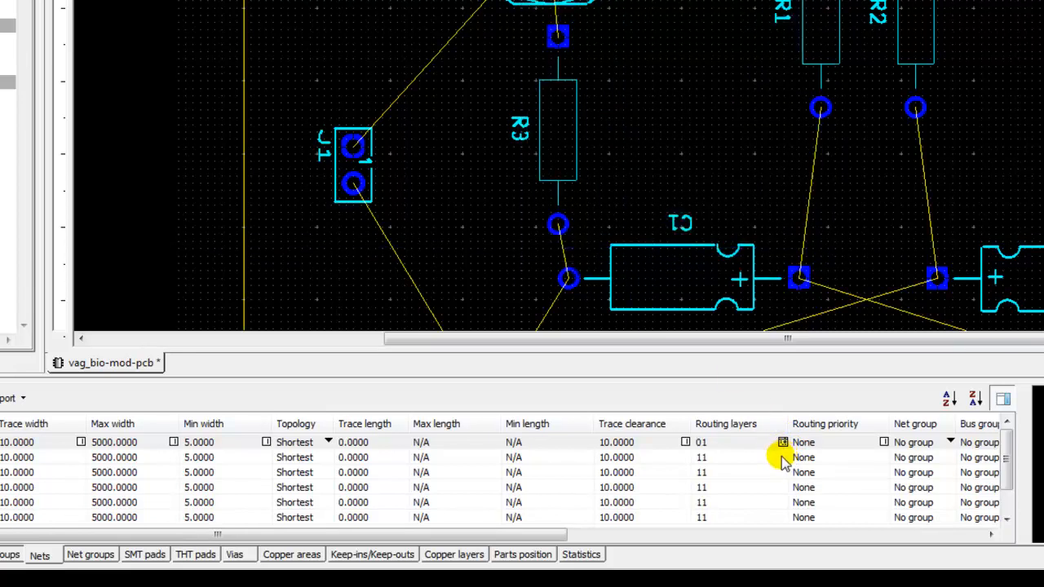
Disable Copper Top routing for the second and third nets so they use only Copper Bottom.
click(785, 459)
click(783, 457)
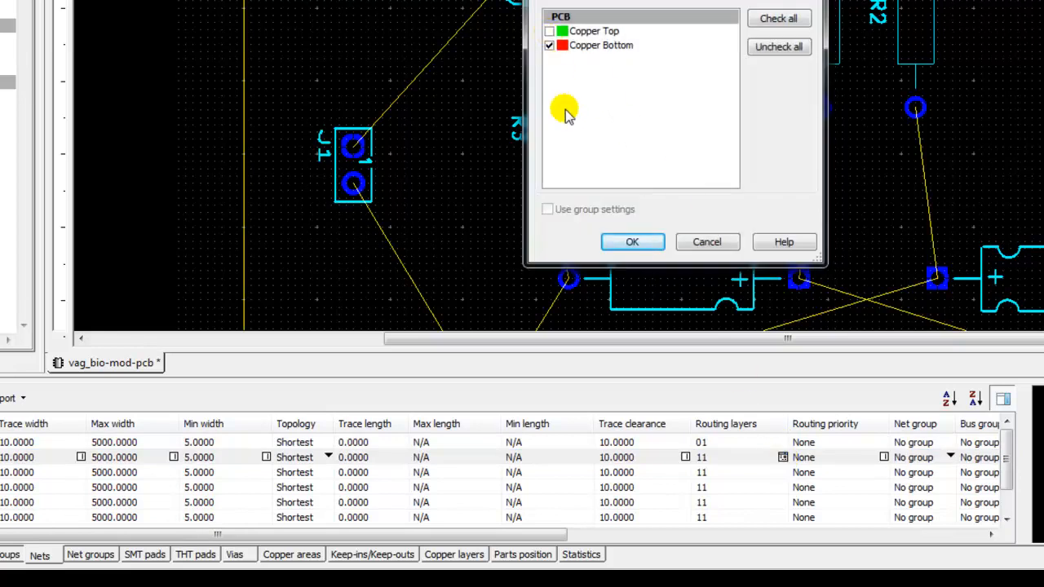
click(632, 242)
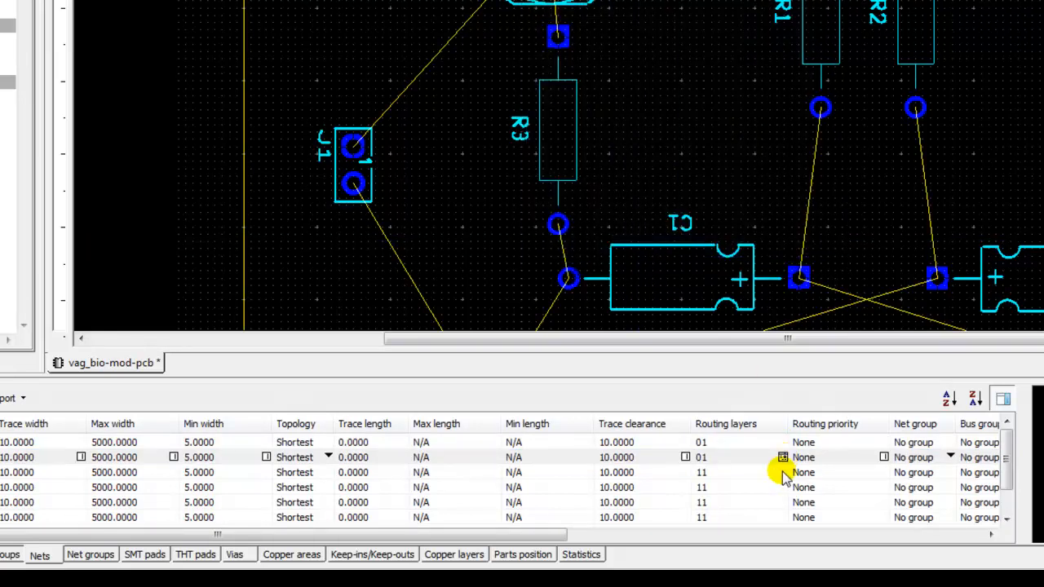
click(782, 473)
click(783, 473)
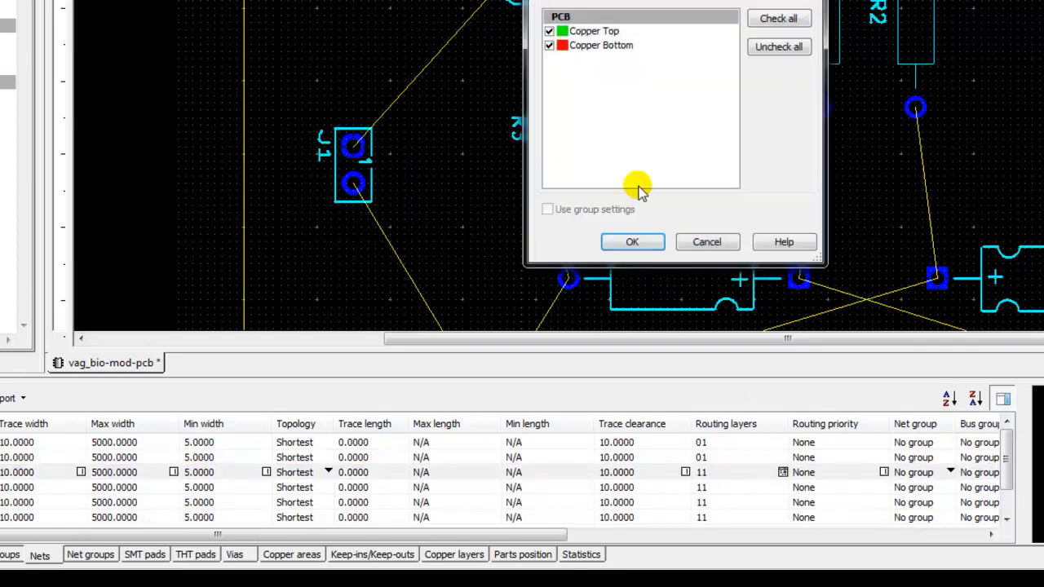
click(632, 242)
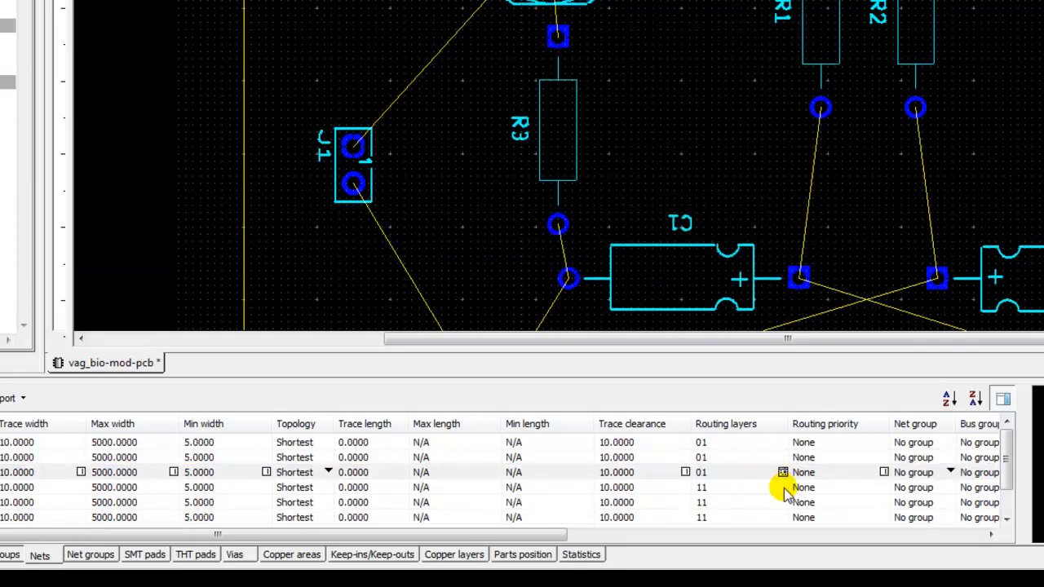
Limit the fourth and fifth nets to the Copper Bottom routing layer by disabling Copper Top.
click(780, 487)
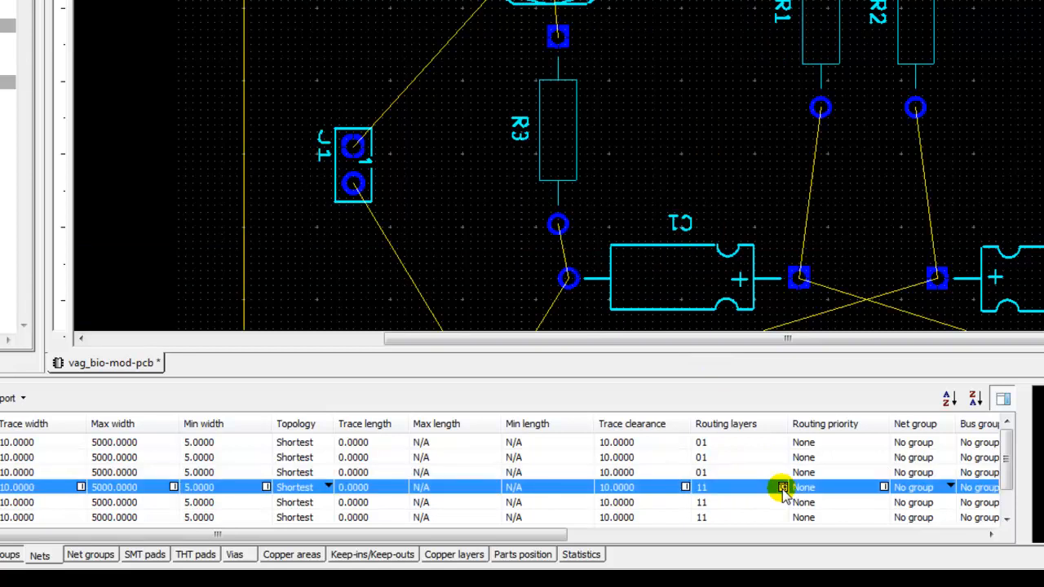
click(782, 487)
click(549, 31)
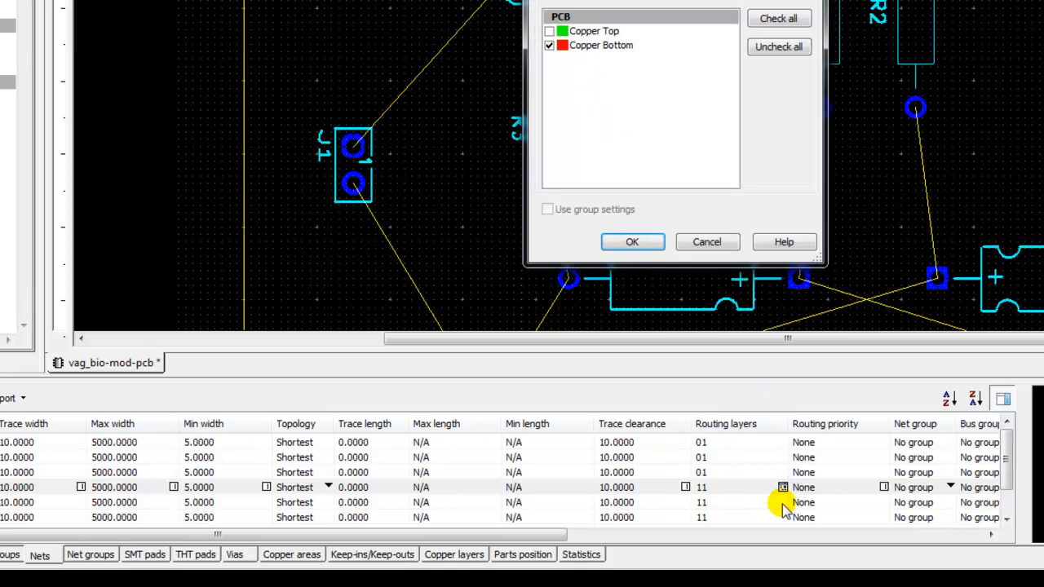
click(649, 241)
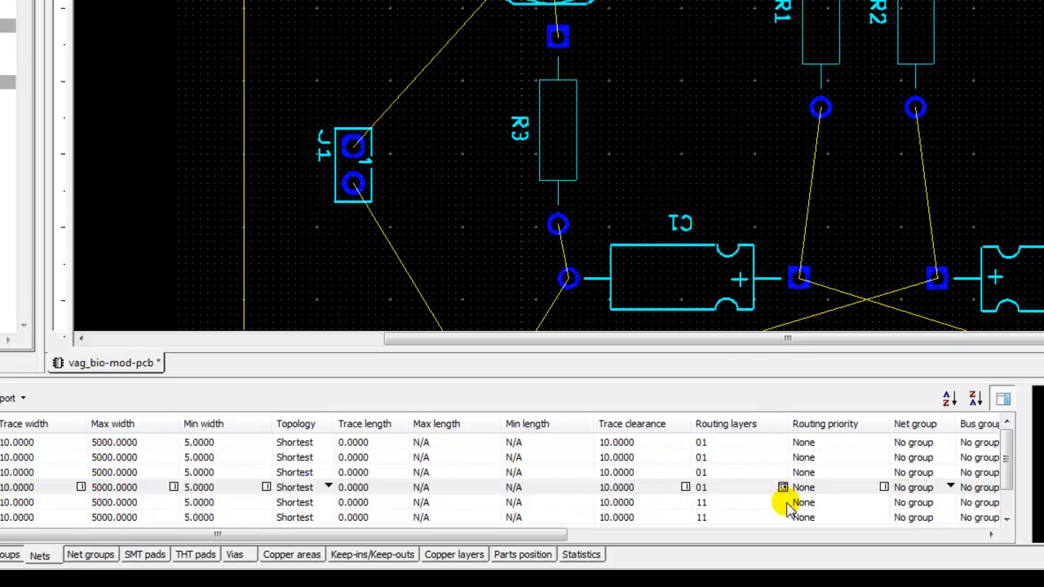
click(783, 503)
click(782, 502)
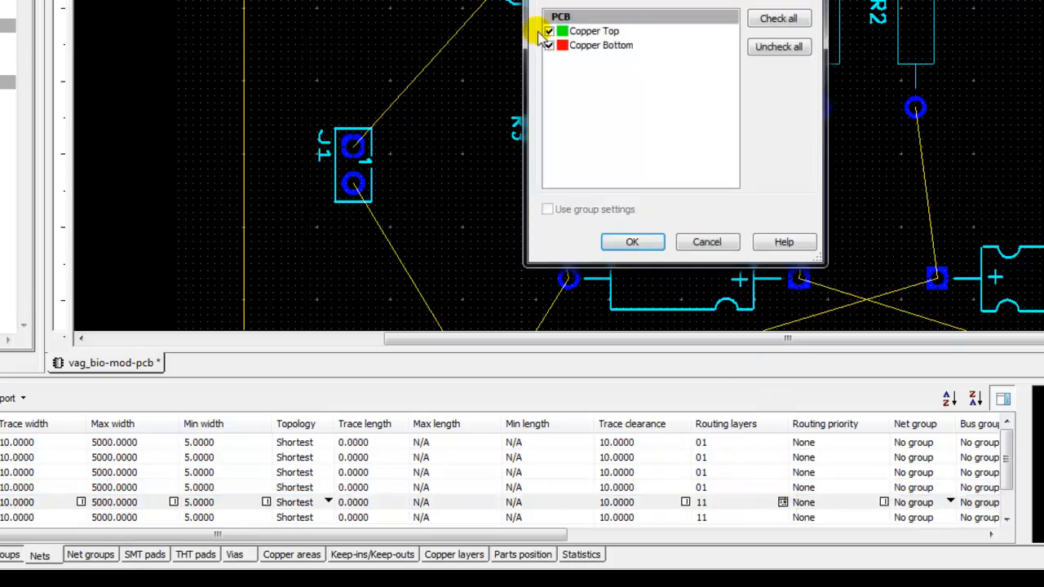
click(645, 240)
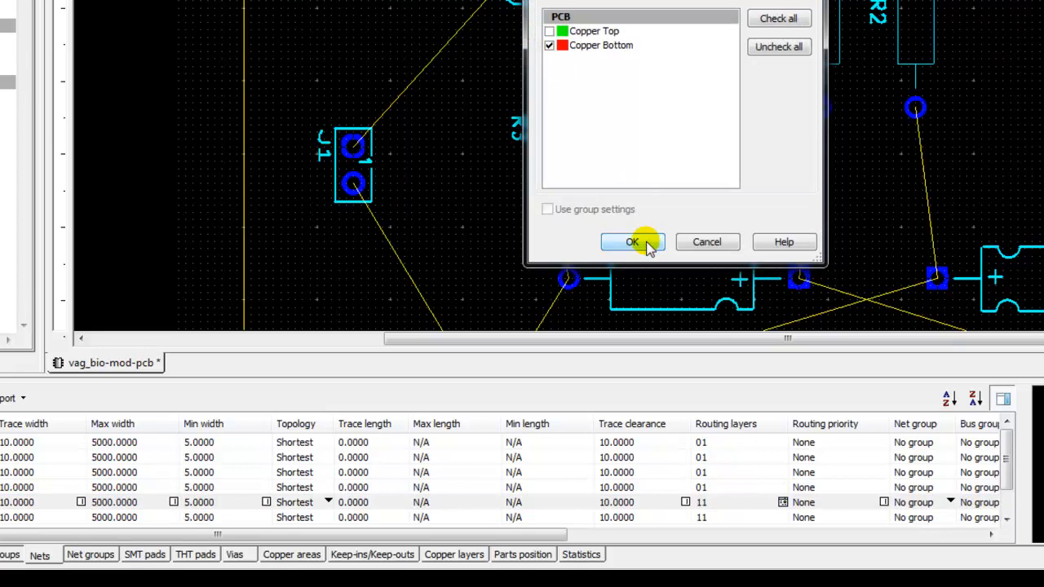
Restrict the sixth and seventh nets in the net list to Copper Bottom by disabling Copper Top as a routing layer.
drag(1007, 477, 1011, 499)
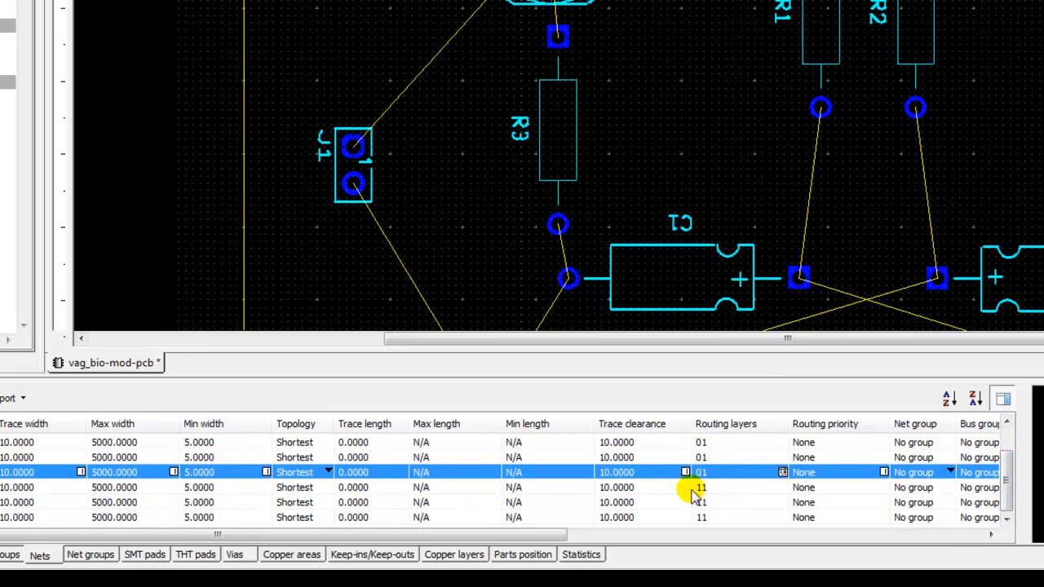
click(783, 488)
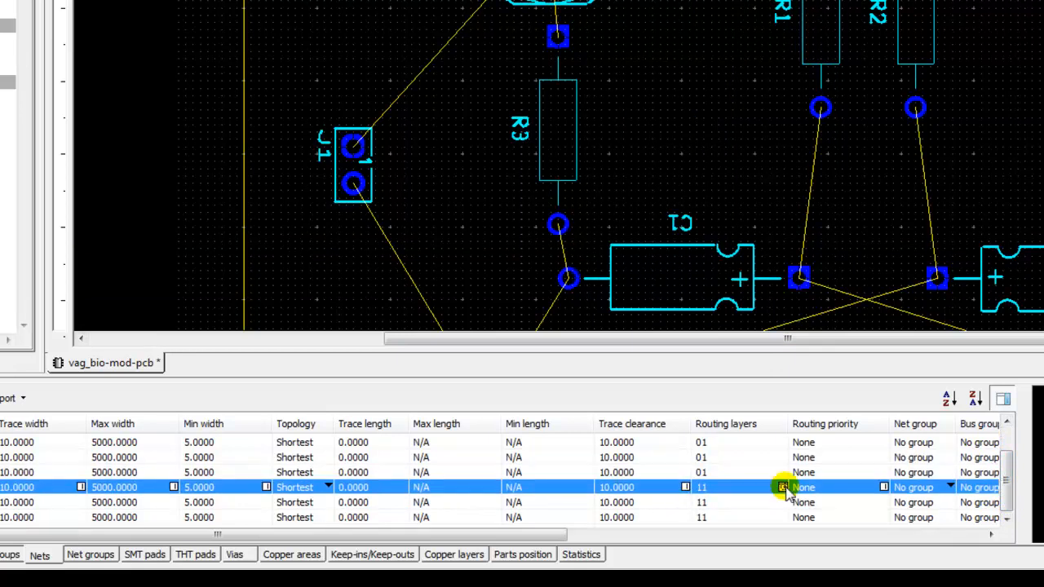
click(782, 488)
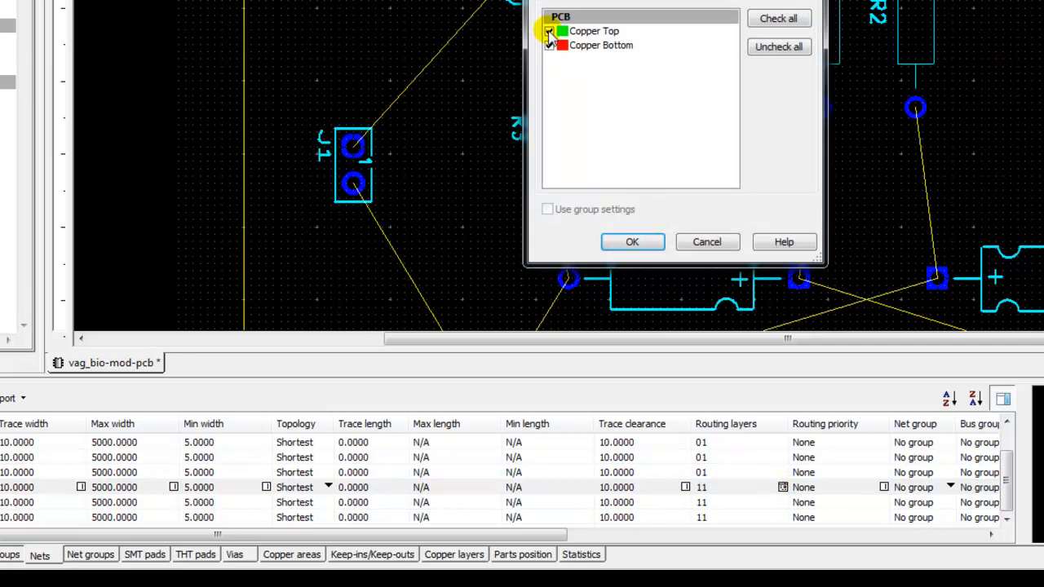
click(632, 242)
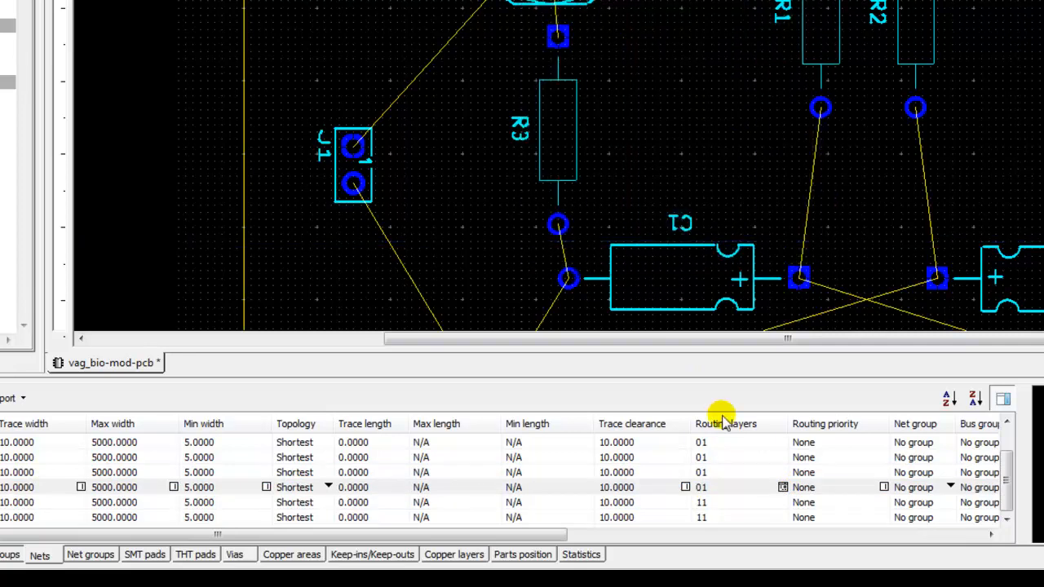
click(779, 502)
click(782, 503)
click(548, 32)
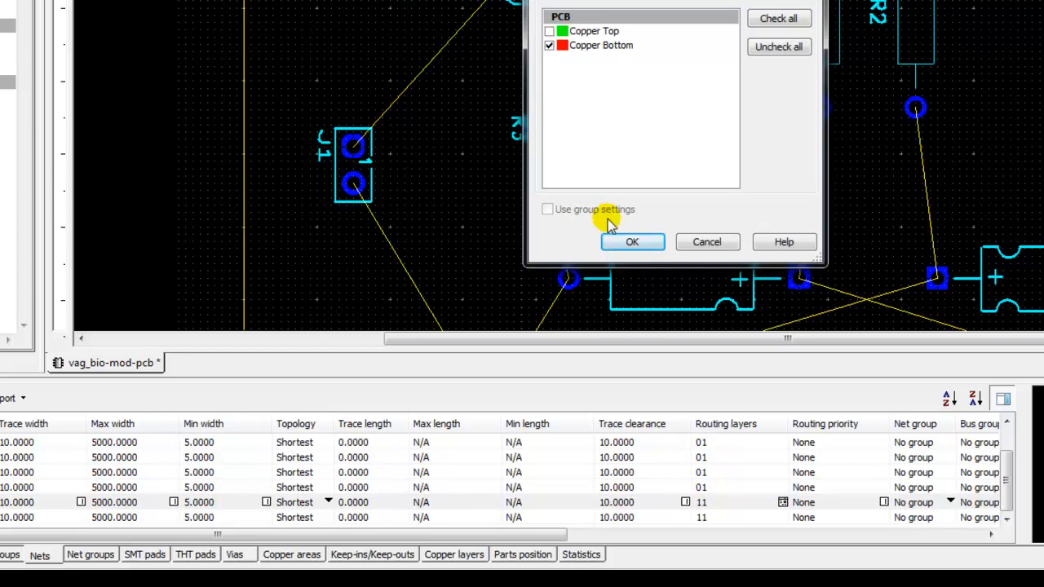
click(629, 242)
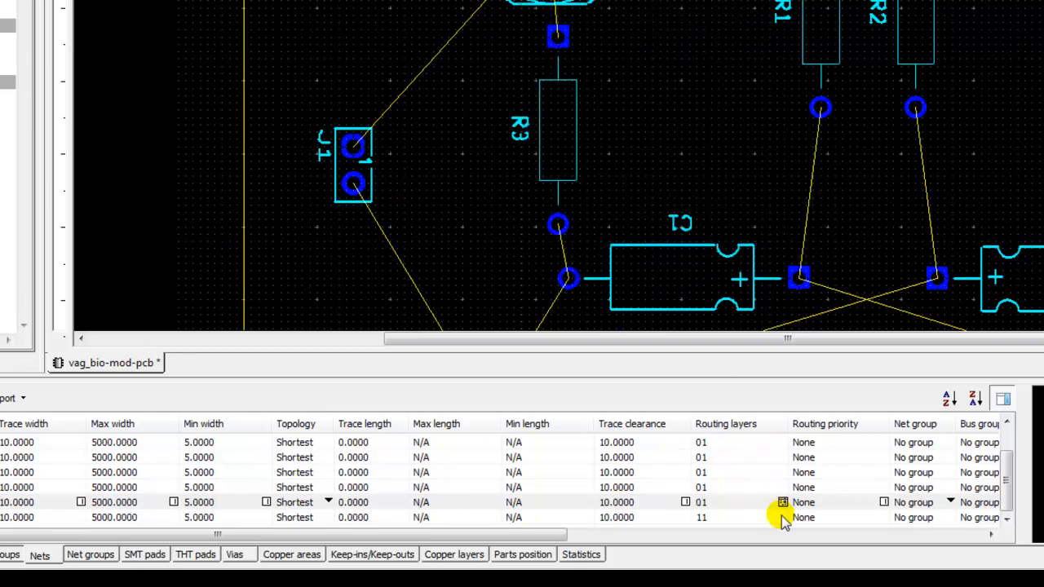
Disable Copper Top routing for the last net in the list so it uses only Copper Bottom.
click(782, 517)
click(782, 517)
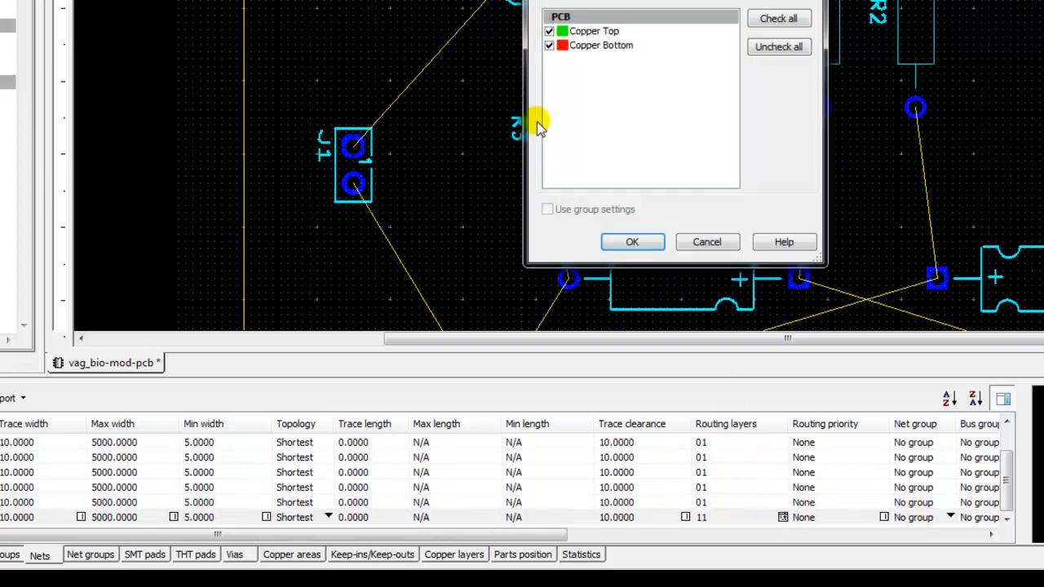
click(626, 242)
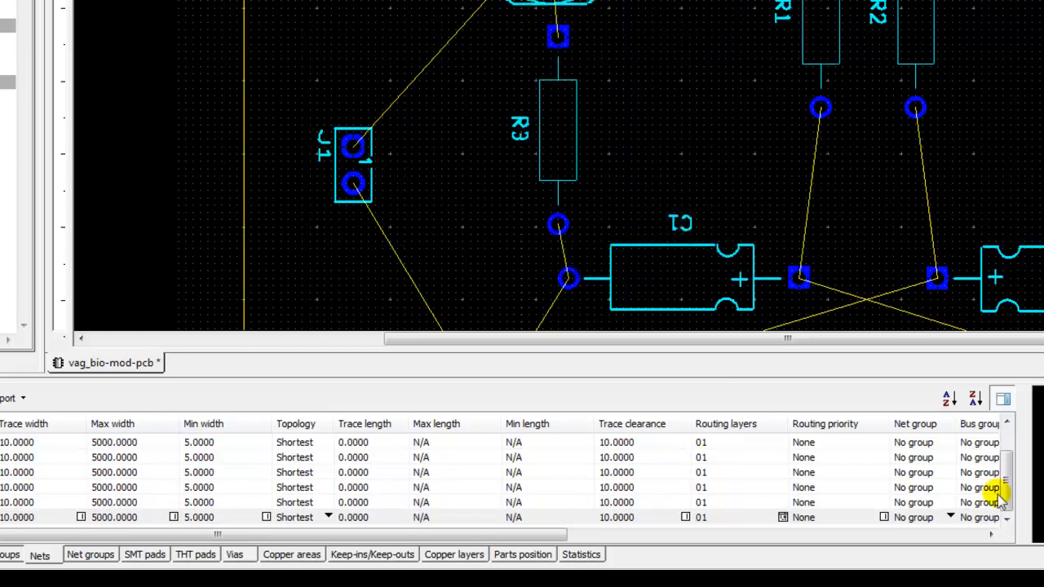
click(1004, 494)
mouse_move(1003, 503)
mouse_down()
mouse_move(1004, 473)
mouse_move(994, 495)
mouse_up()
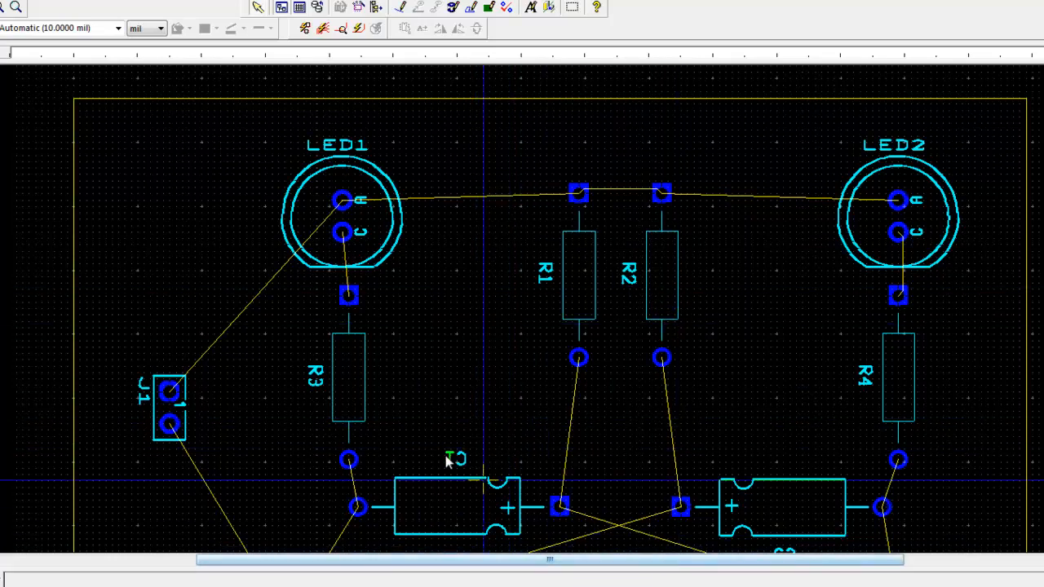
Autoroute the whole board with all nets limited to Copper Bottom, and undo the routing.
scroll(399, 419, down, 2)
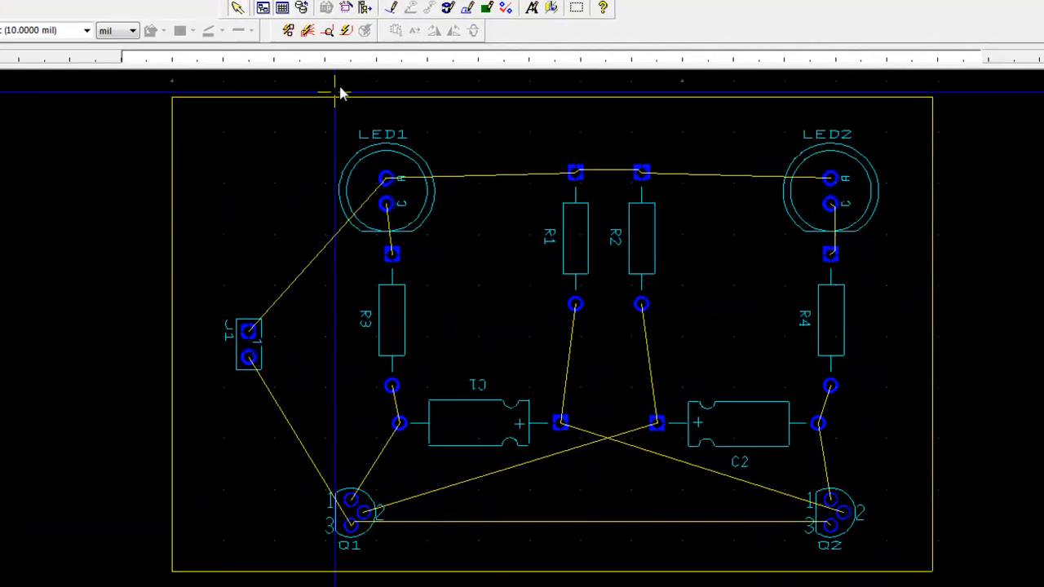
click(347, 32)
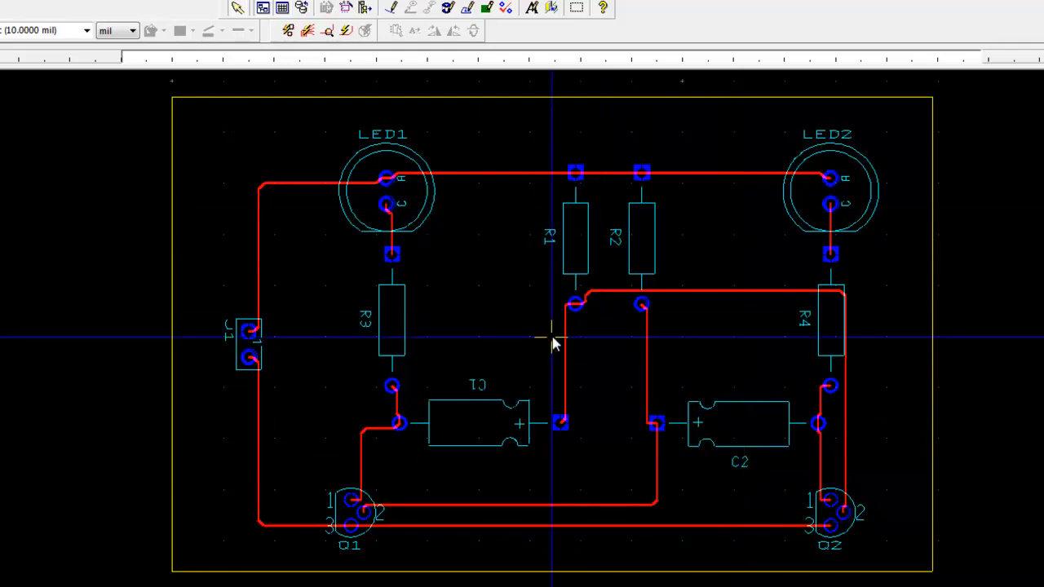
key(ctrl+z)
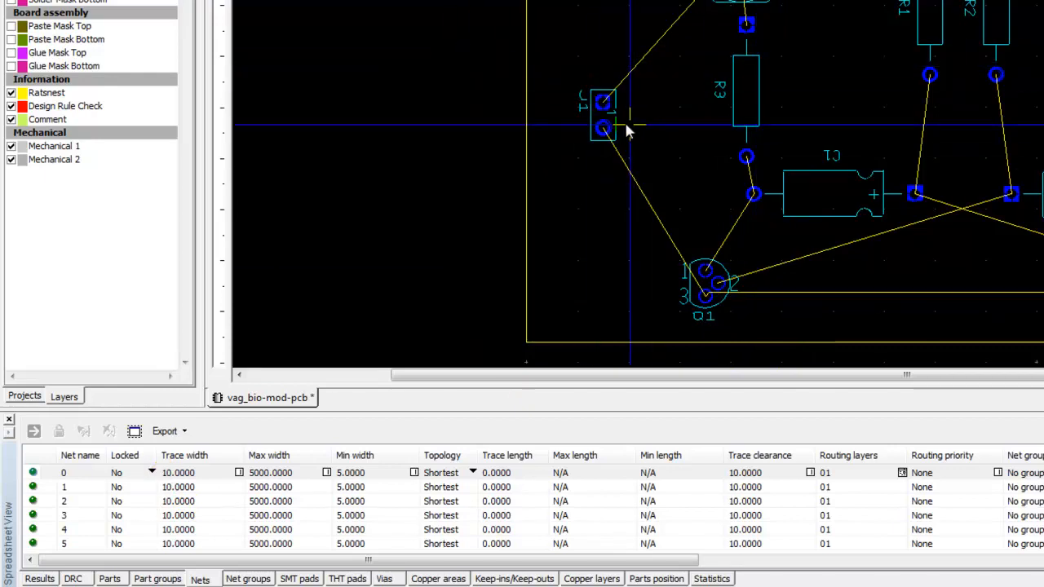
Set the trace width of net 0 to 50 mil and autoroute the board.
click(196, 473)
click(198, 473)
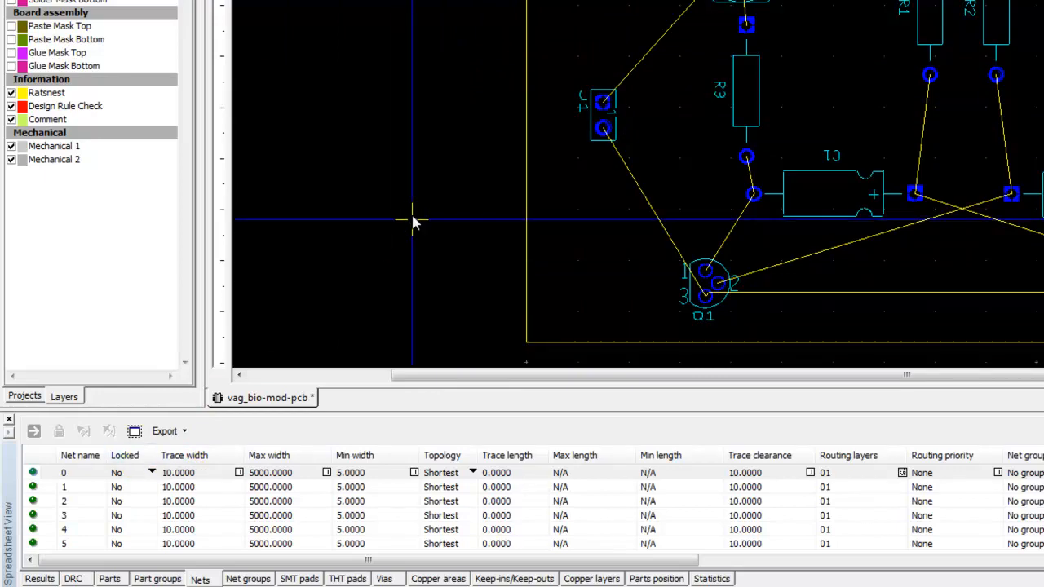
click(207, 473)
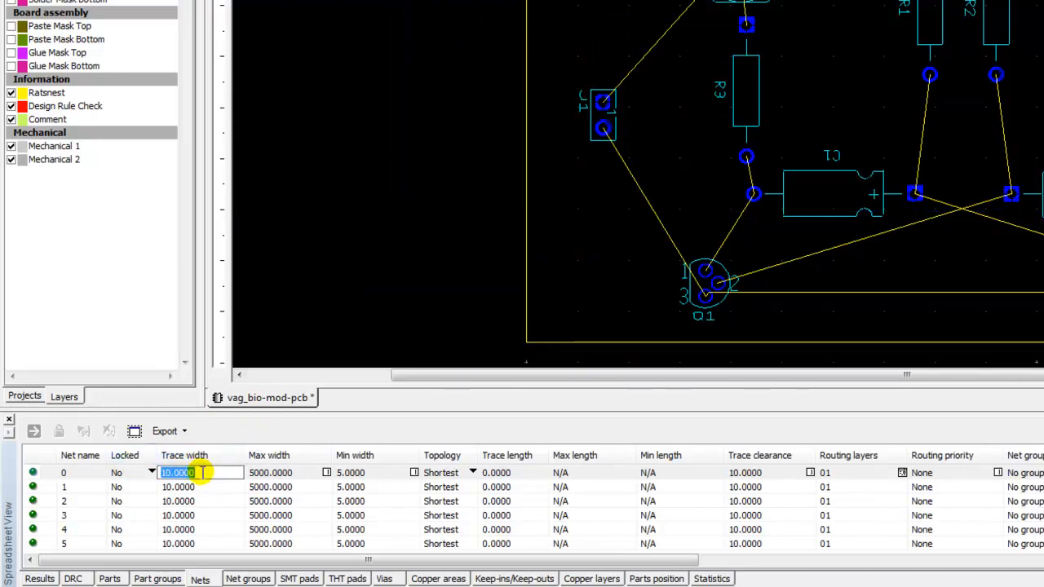
text(50.)
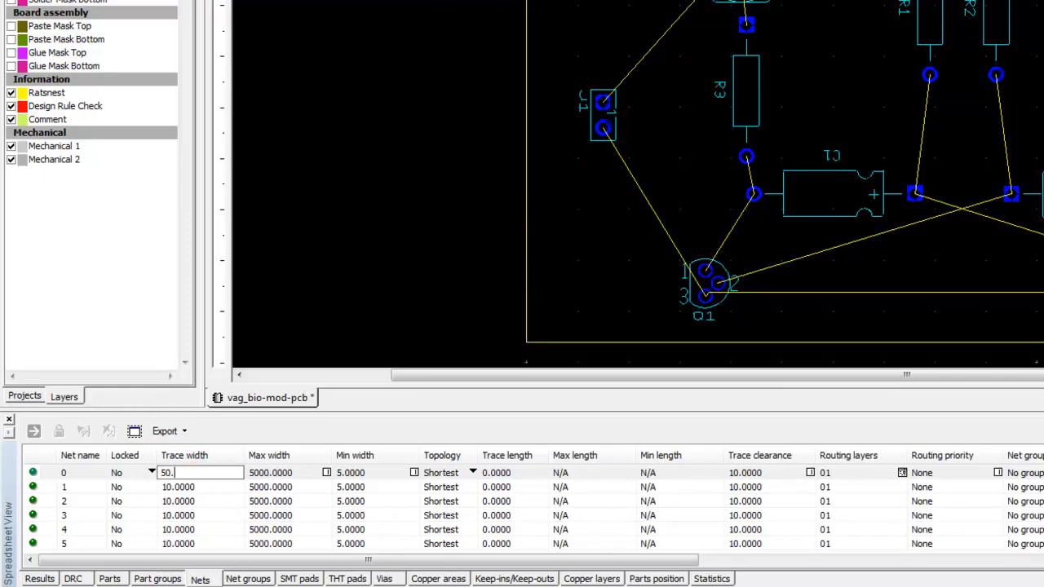
key(Return)
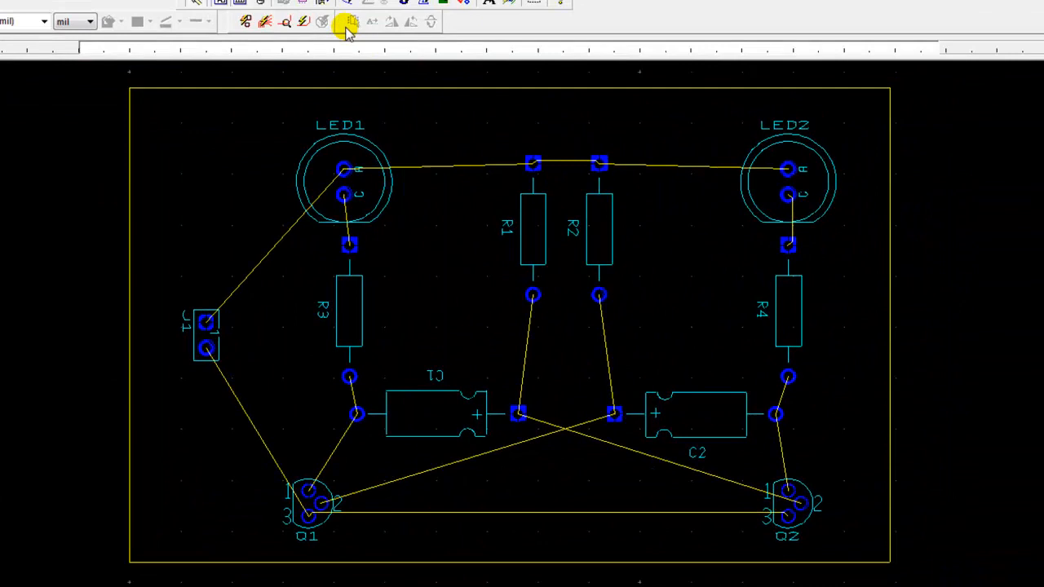
click(346, 27)
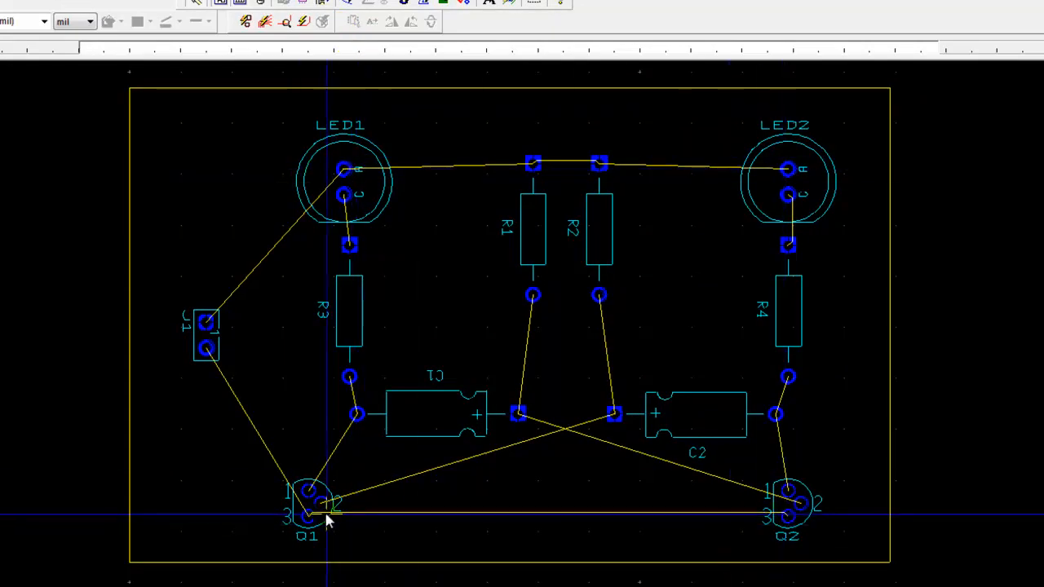
click(302, 23)
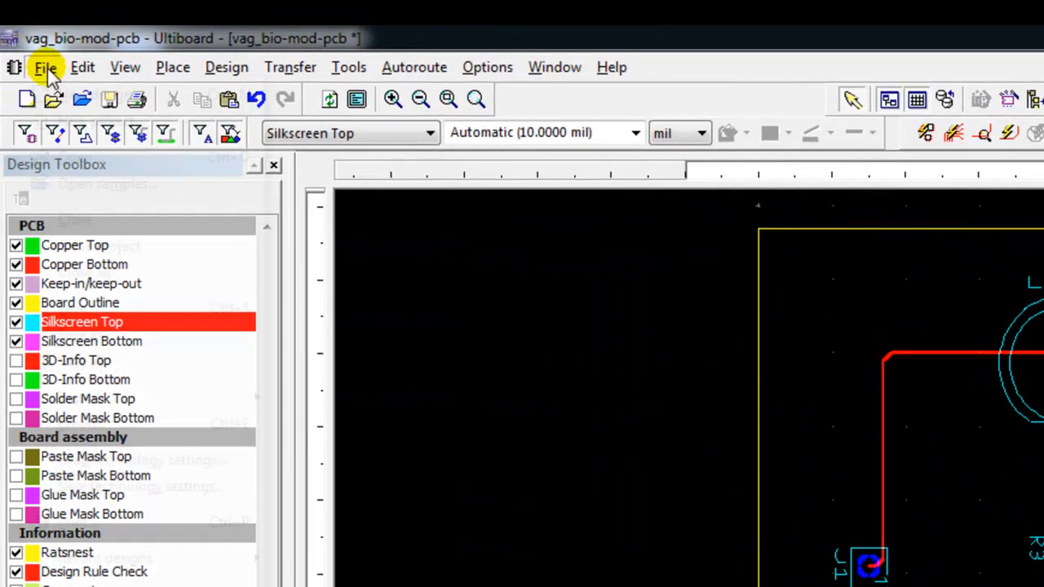
Open the export settings to examine the Gerber RS-274X options and exported layers, and close them without exporting.
click(46, 68)
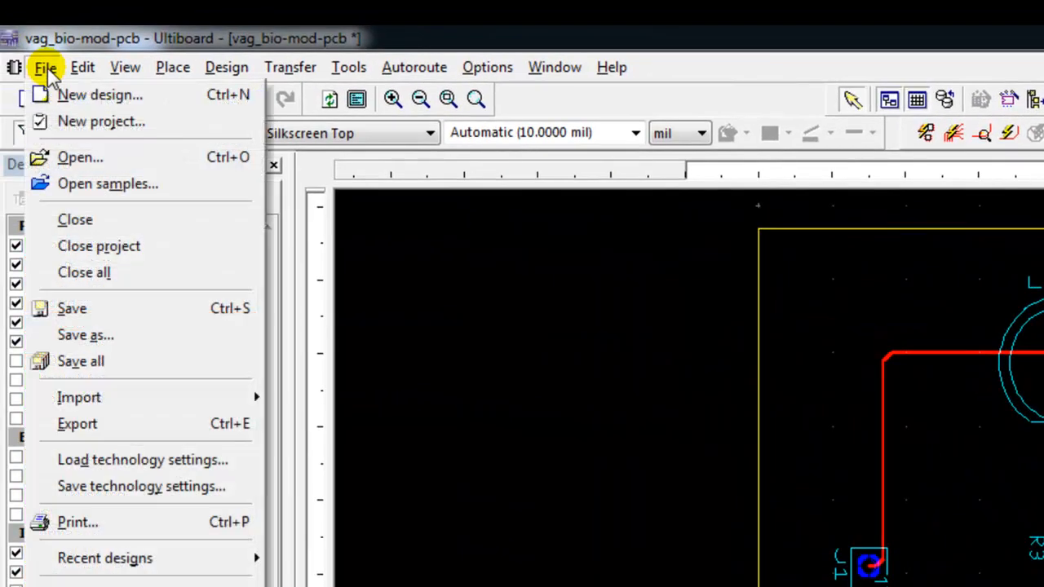
click(72, 422)
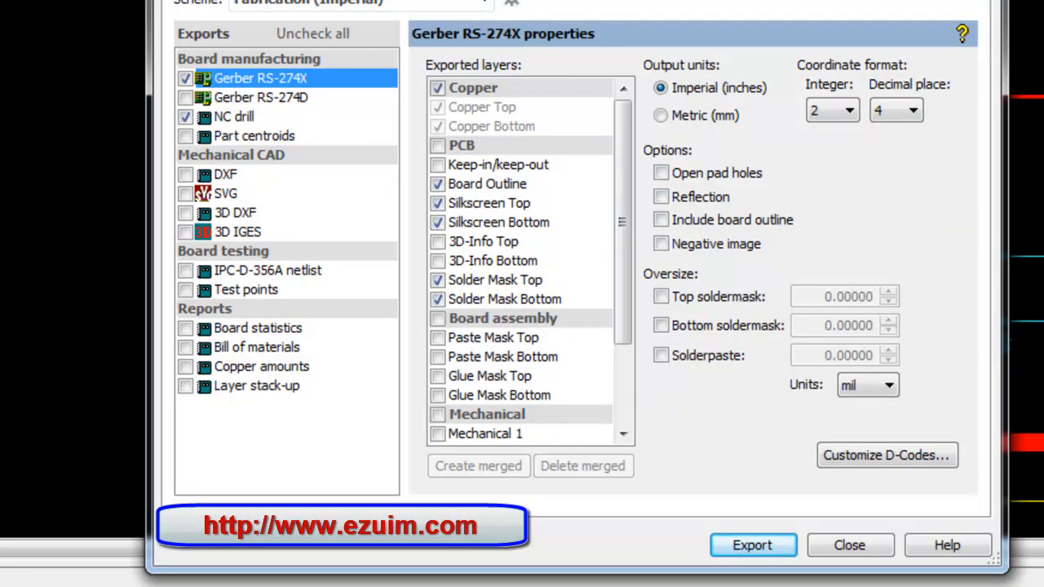
click(849, 544)
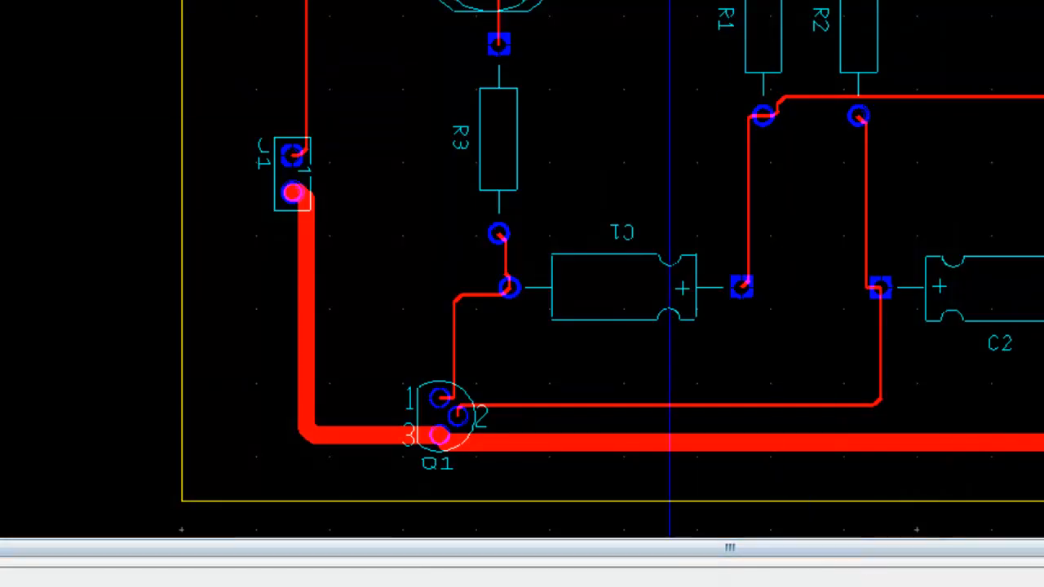